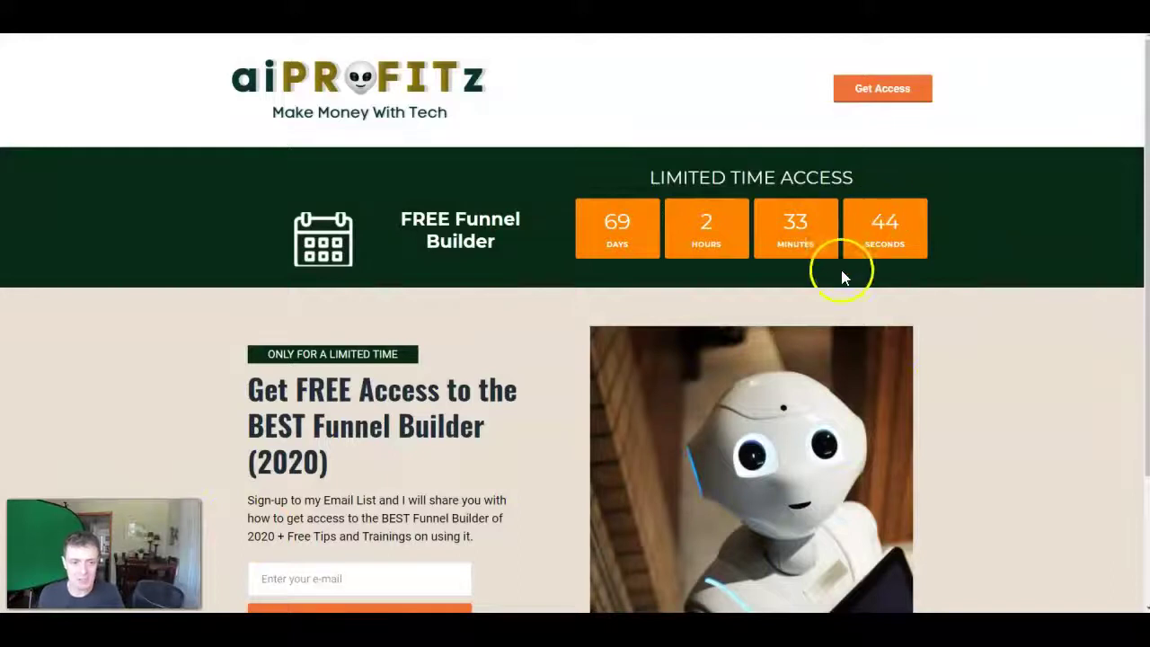
Go from the GrooveFunnels dashboard to GroovePages and start creating a new site.
scroll(457, 168, "down", 2)
scroll(460, 168, "up", 2)
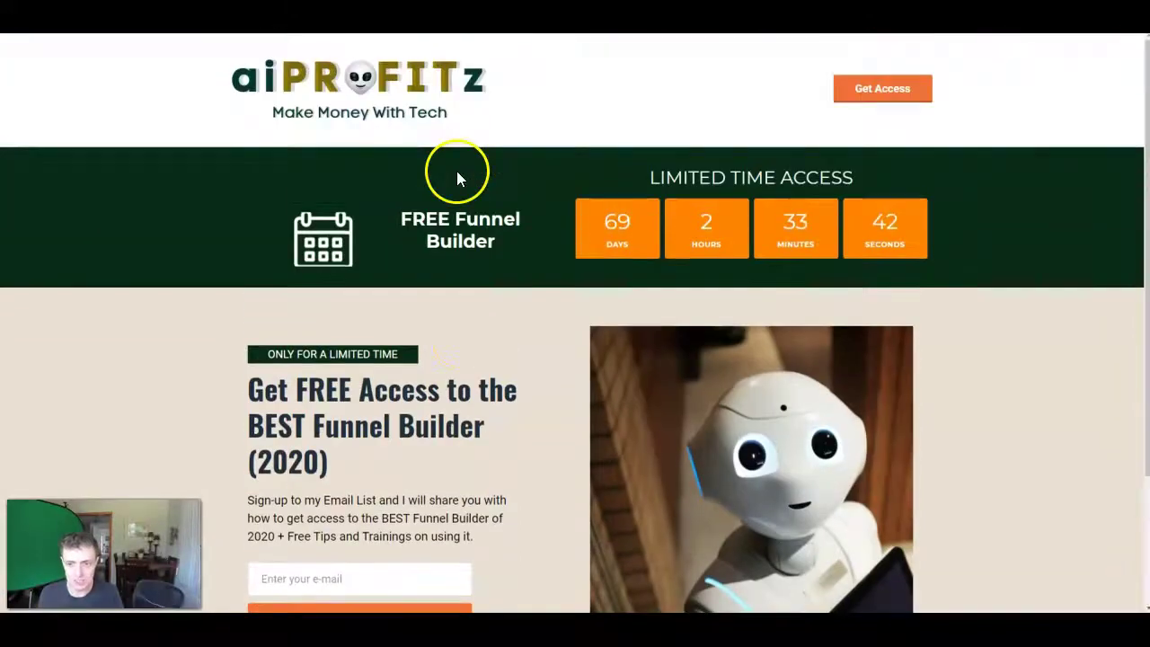
left_click(901, 92)
scroll(423, 462, "up", 2)
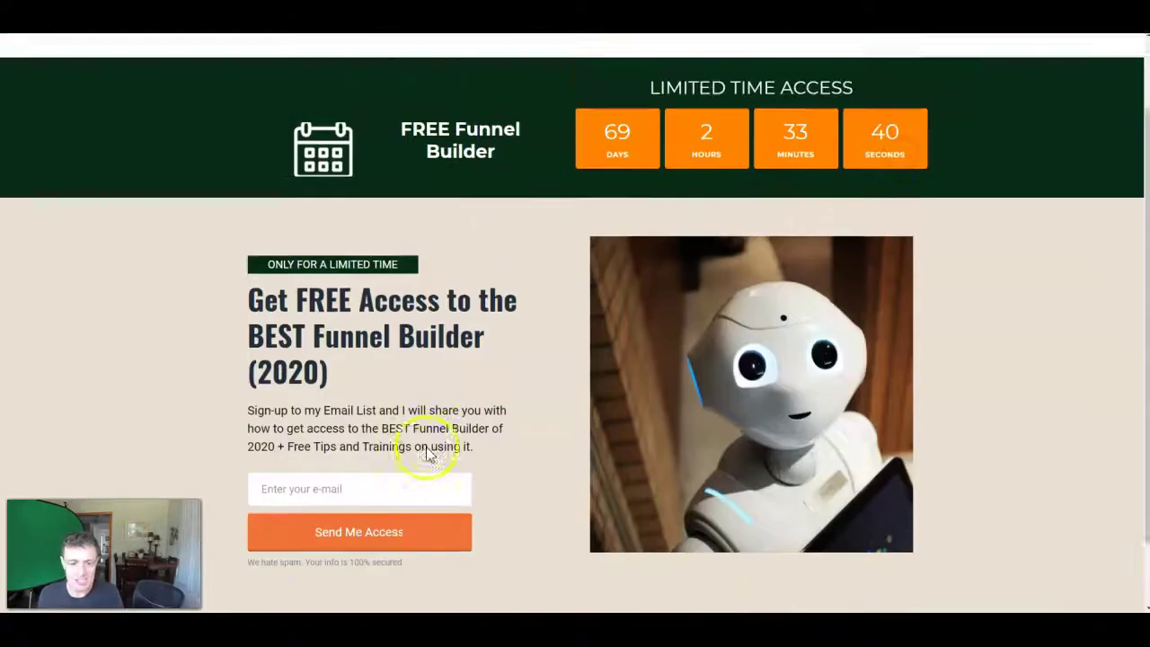
scroll(412, 500, "down", 2)
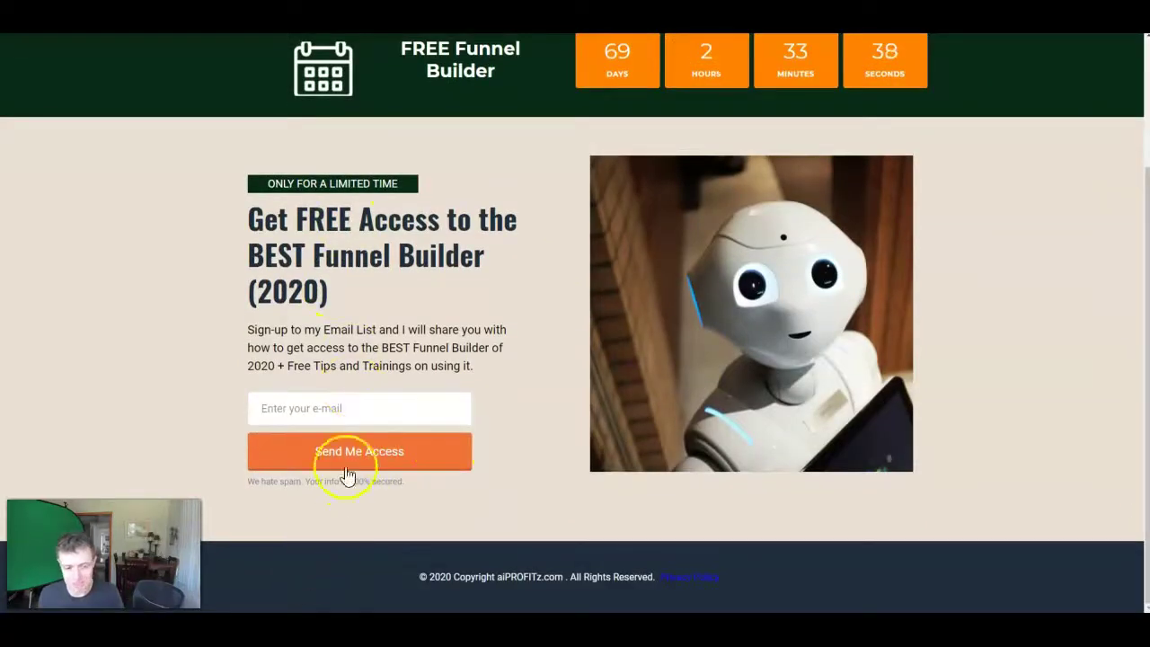
scroll(353, 360, "up", 2)
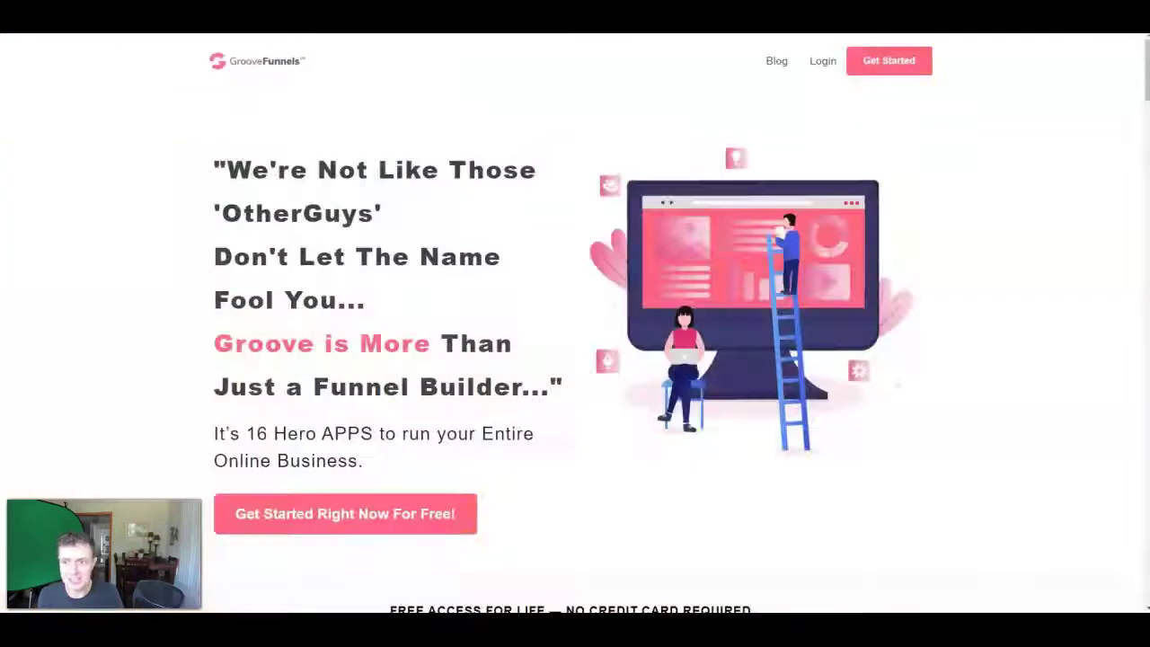
left_click(820, 63)
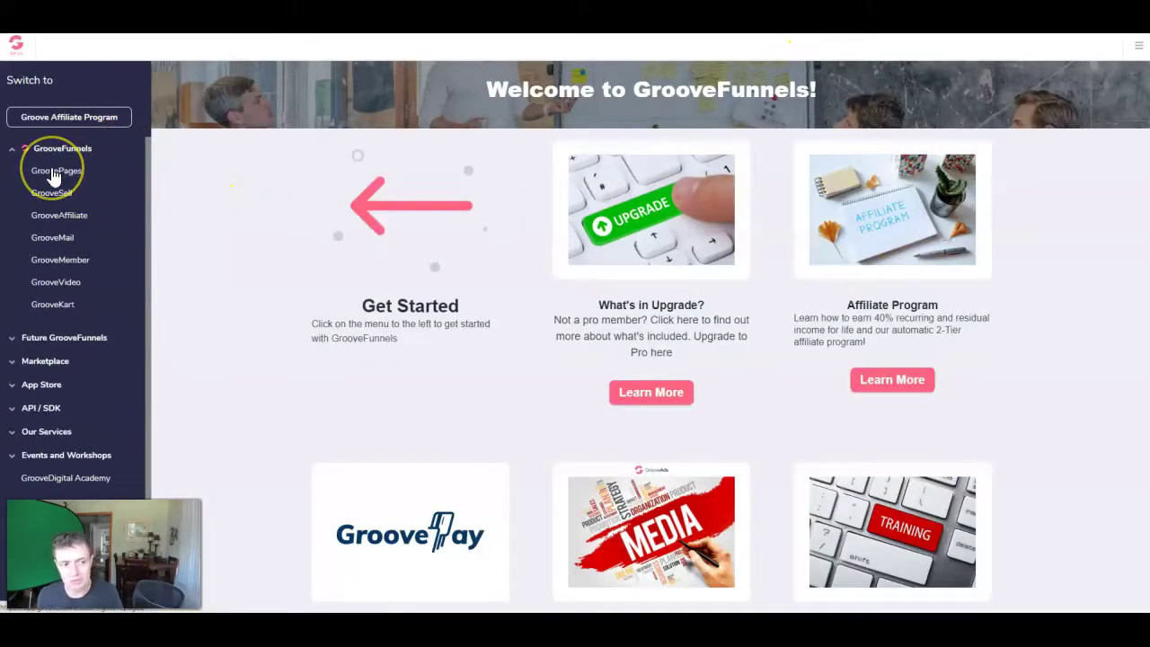
left_click(51, 169)
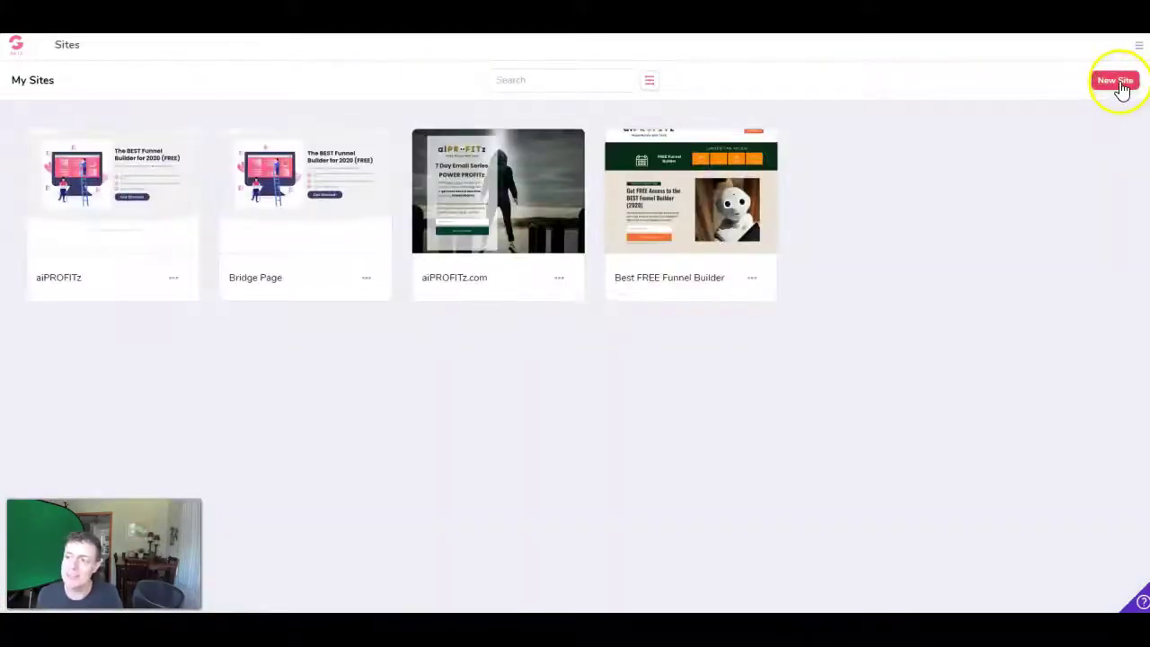
left_click(1122, 87)
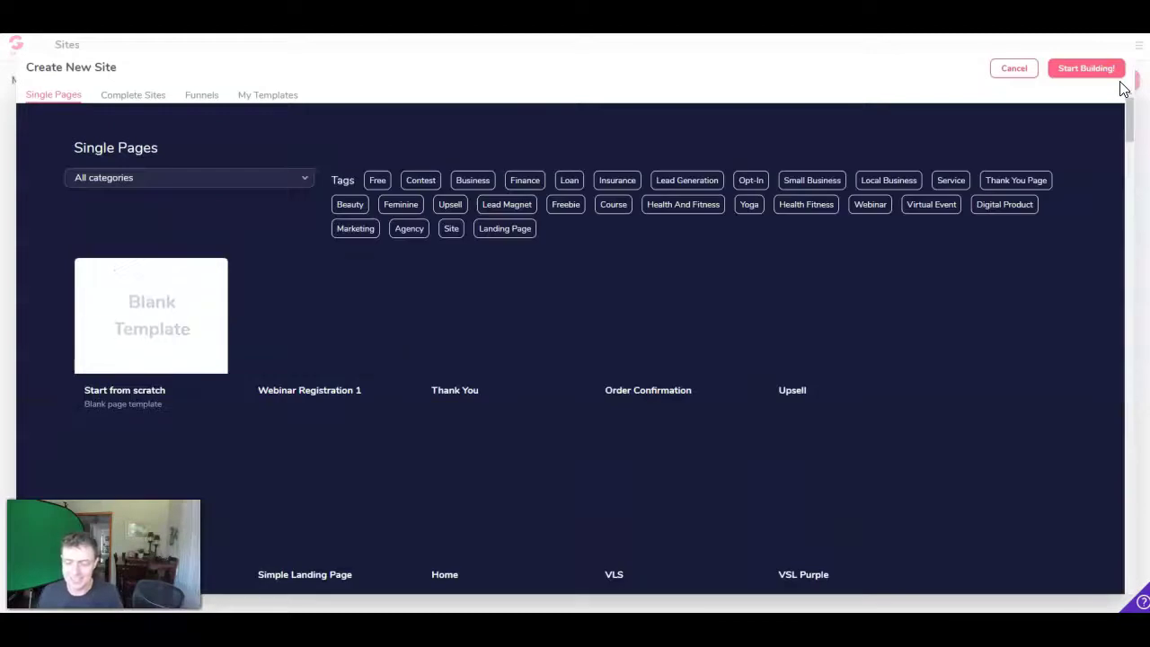
Browse the single-page template gallery, then filter it to show only Free templates.
scroll(844, 374, "down", 1)
scroll(845, 375, "down", 6)
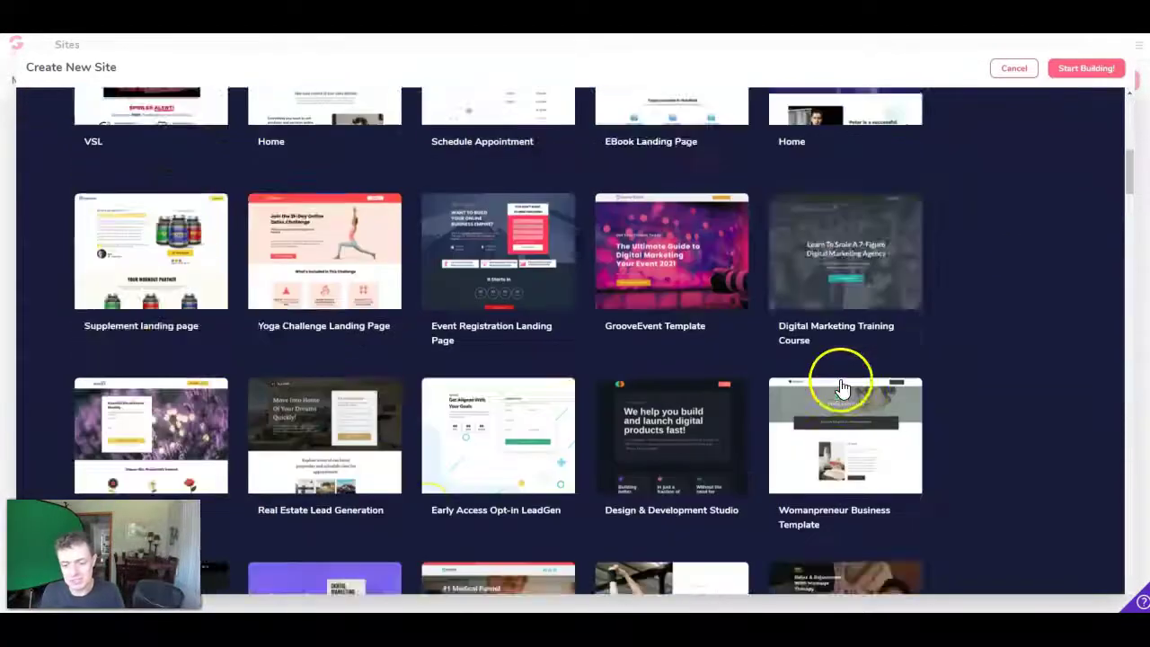
scroll(817, 386, "down", 6)
scroll(773, 392, "down", 5)
scroll(765, 384, "down", 5)
scroll(756, 389, "down", 5)
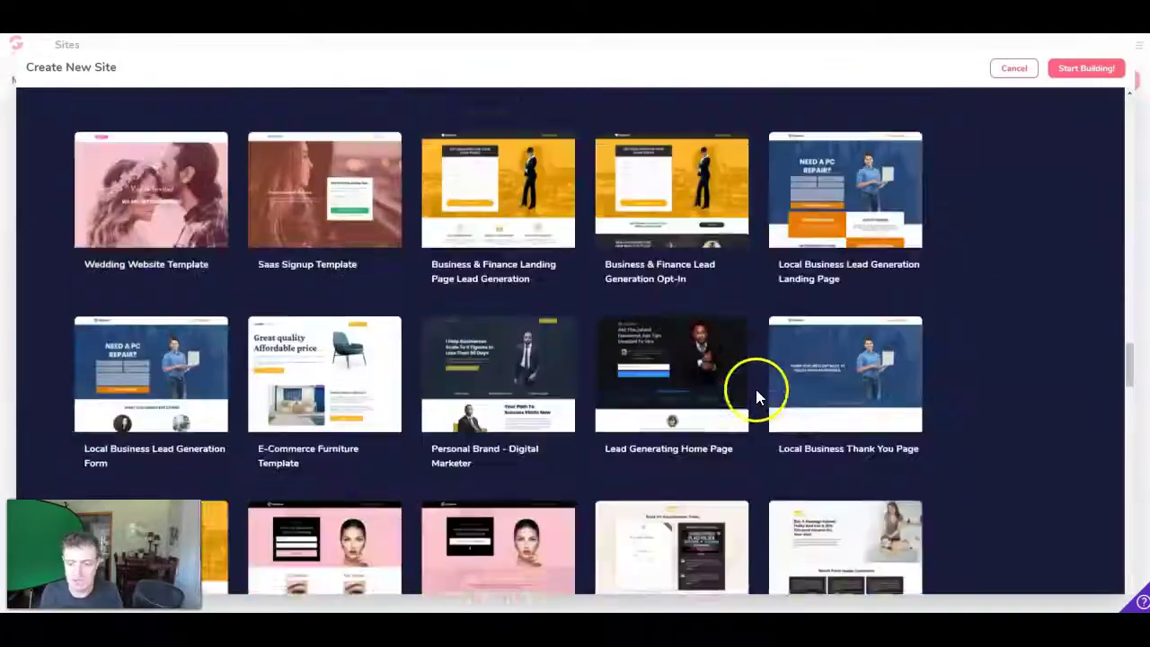
scroll(755, 389, "down", 5)
scroll(756, 389, "down", 5)
scroll(755, 392, "down", 5)
scroll(753, 396, "down", 5)
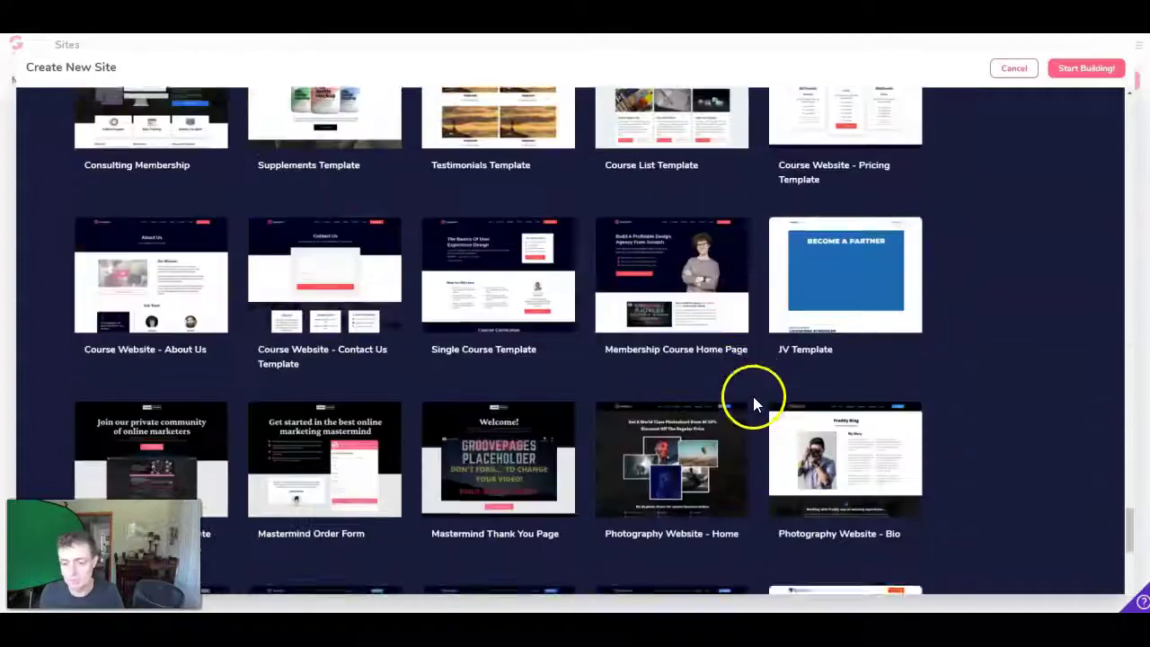
scroll(754, 397, "down", 5)
scroll(754, 397, "down", 2)
key("Home")
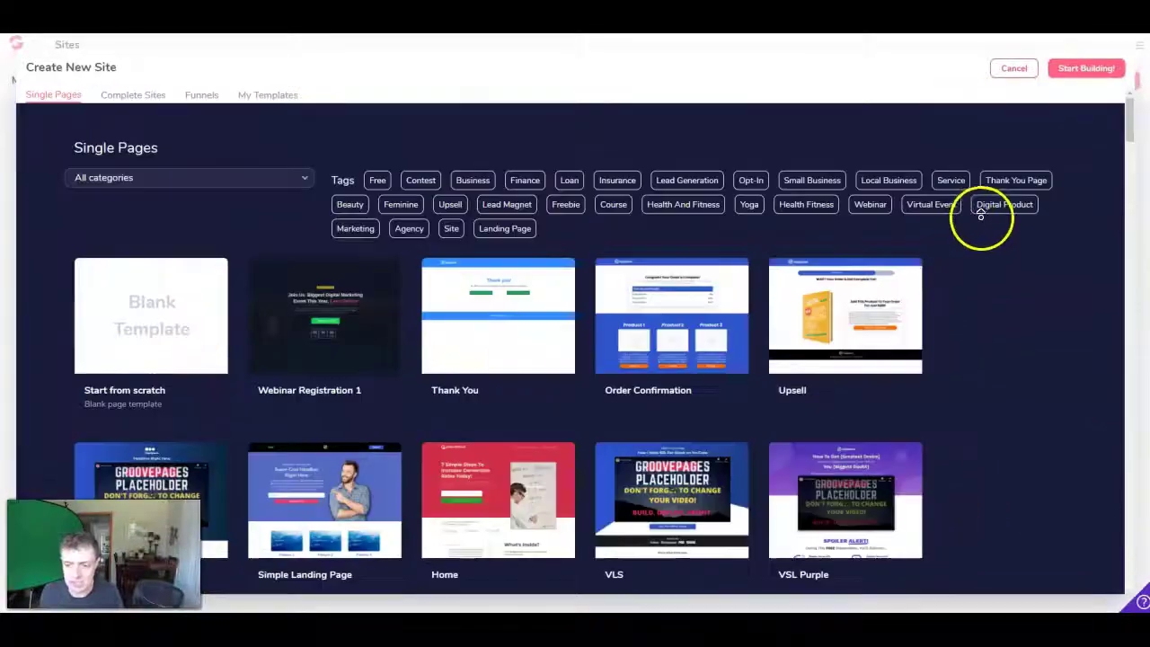
left_click(377, 181)
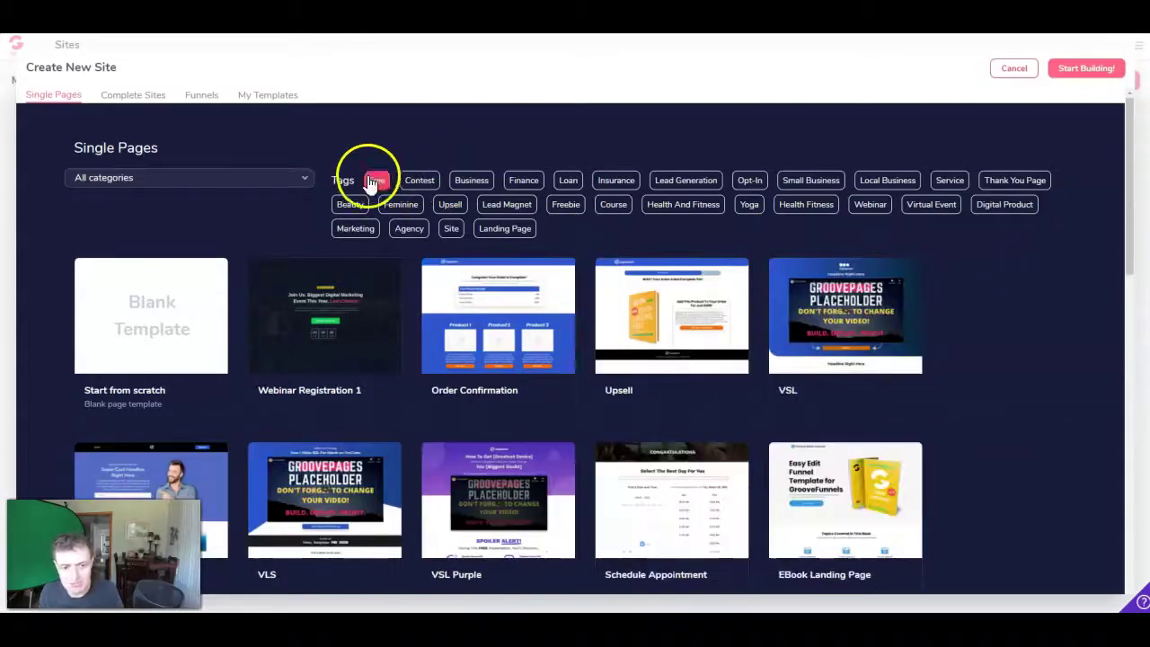
scroll(530, 245, "down", 1)
scroll(701, 389, "down", 2)
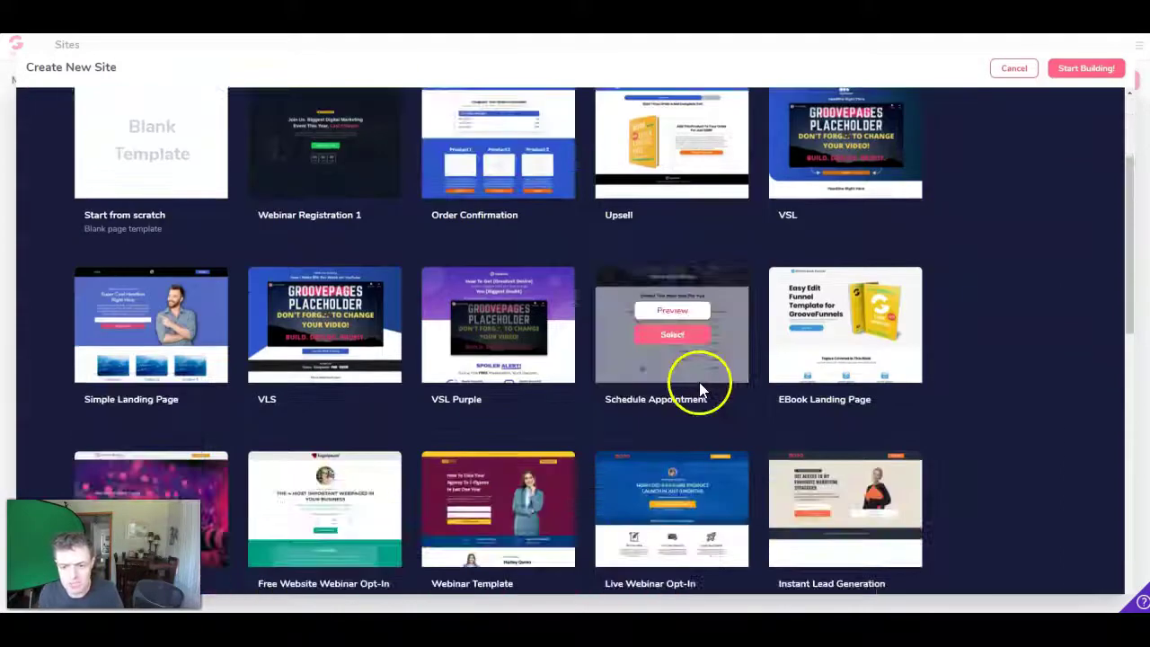
scroll(699, 395, "down", 5)
scroll(699, 396, "down", 3)
scroll(684, 417, "up", 4)
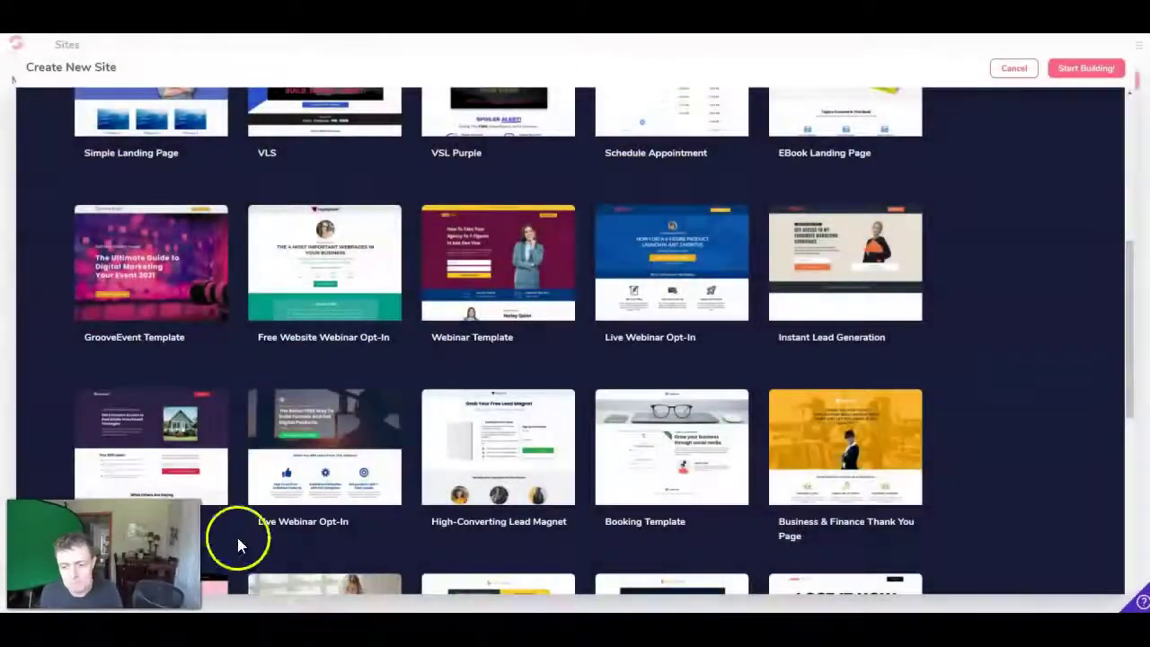
scroll(842, 302, "up", 2)
scroll(836, 431, "up", 4)
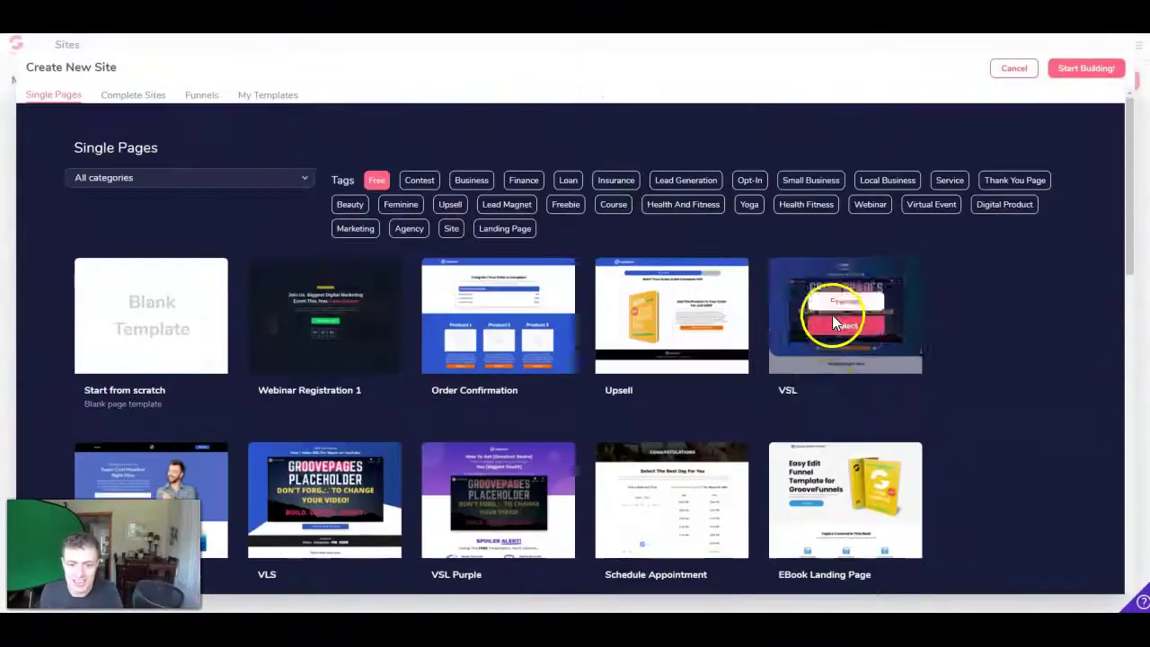
scroll(833, 324, "down", 3)
scroll(826, 400, "down", 3)
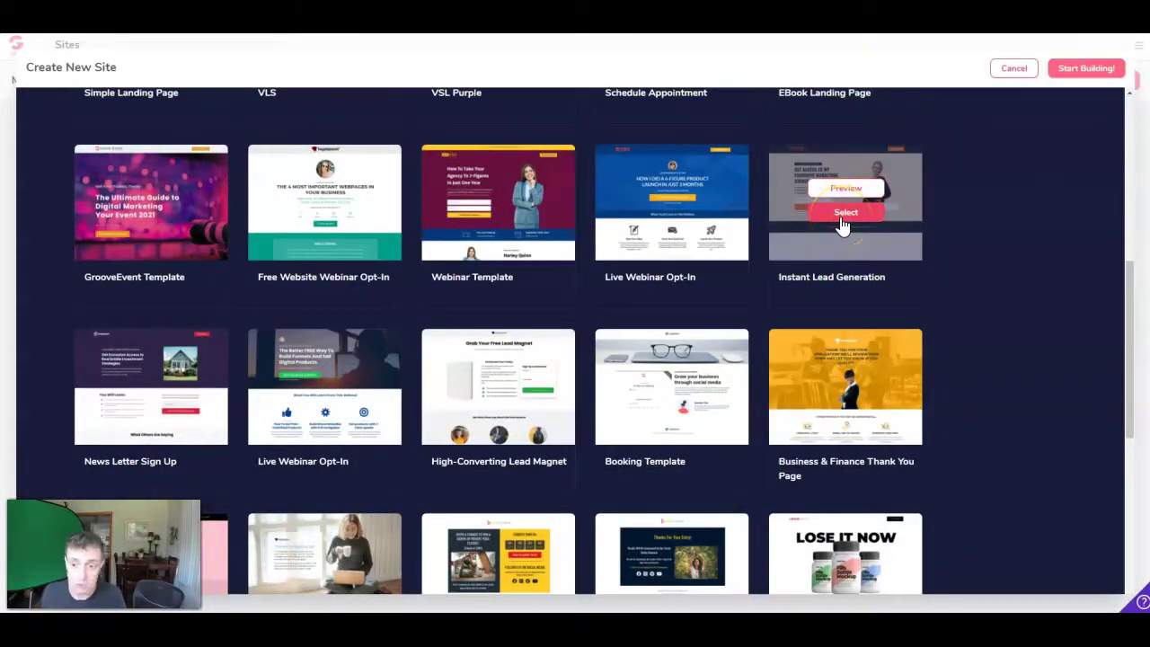
Create the 'Free Funnel Builder' site from the Instant Lead Generation template and open it.
left_click(843, 215)
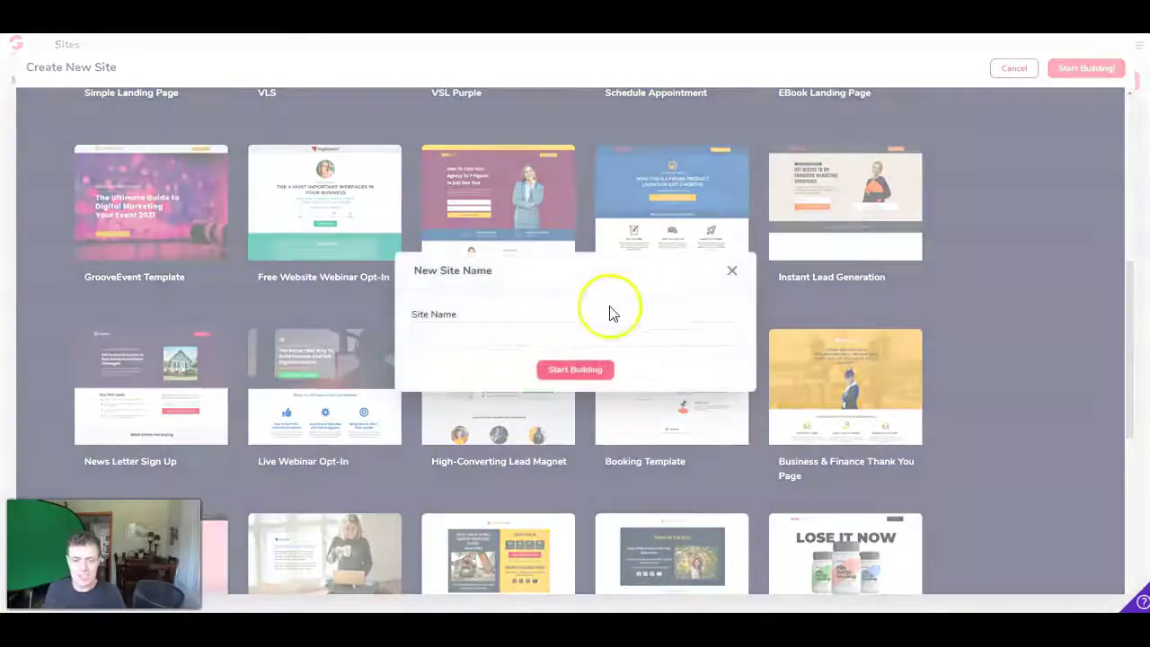
left_click(582, 332)
type("Free Funnel Builder")
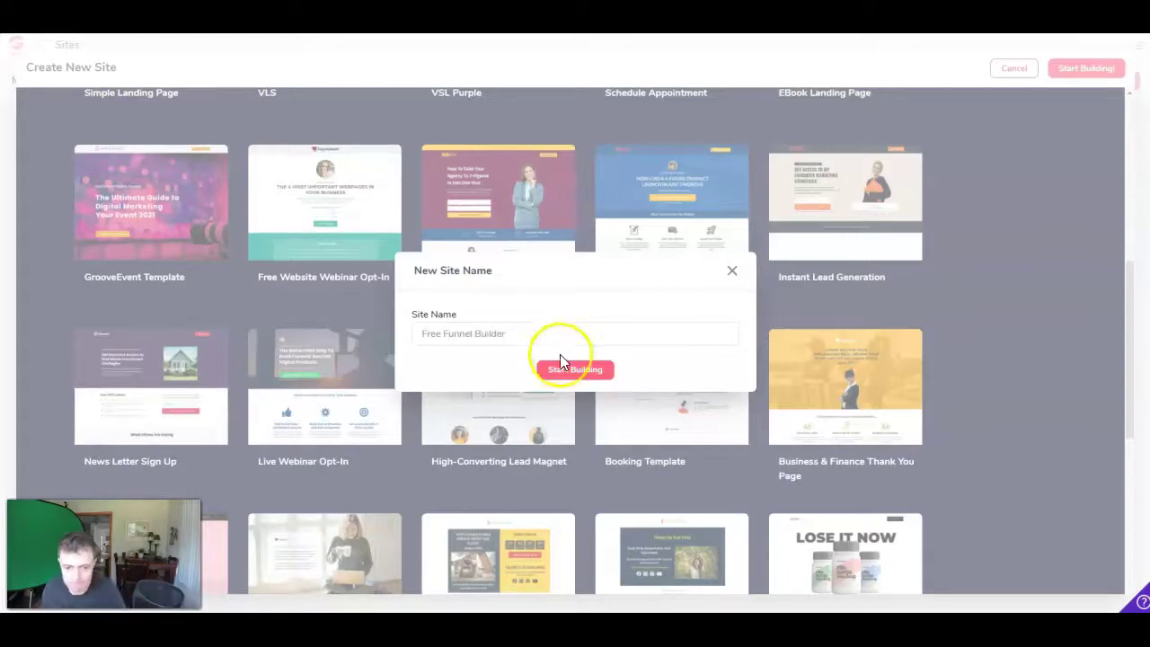
left_click(563, 370)
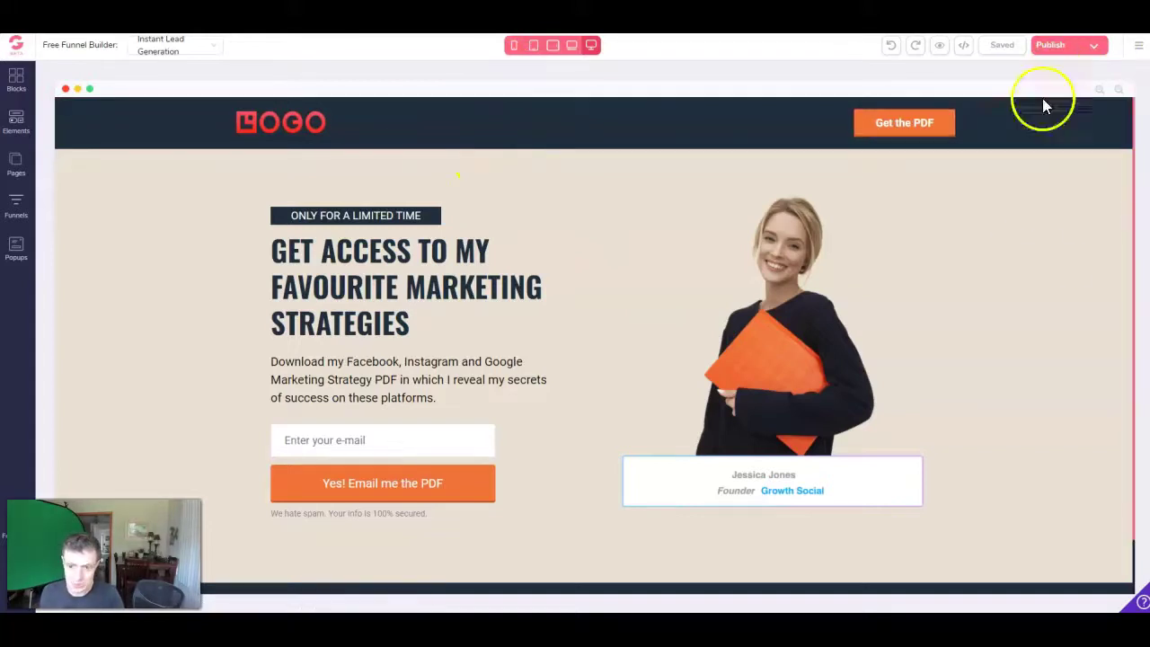
Replace the placeholder navbar LOGO with the aiPROFITz logo image from the library.
scroll(1023, 264, "down", 2)
scroll(1011, 285, "up", 2)
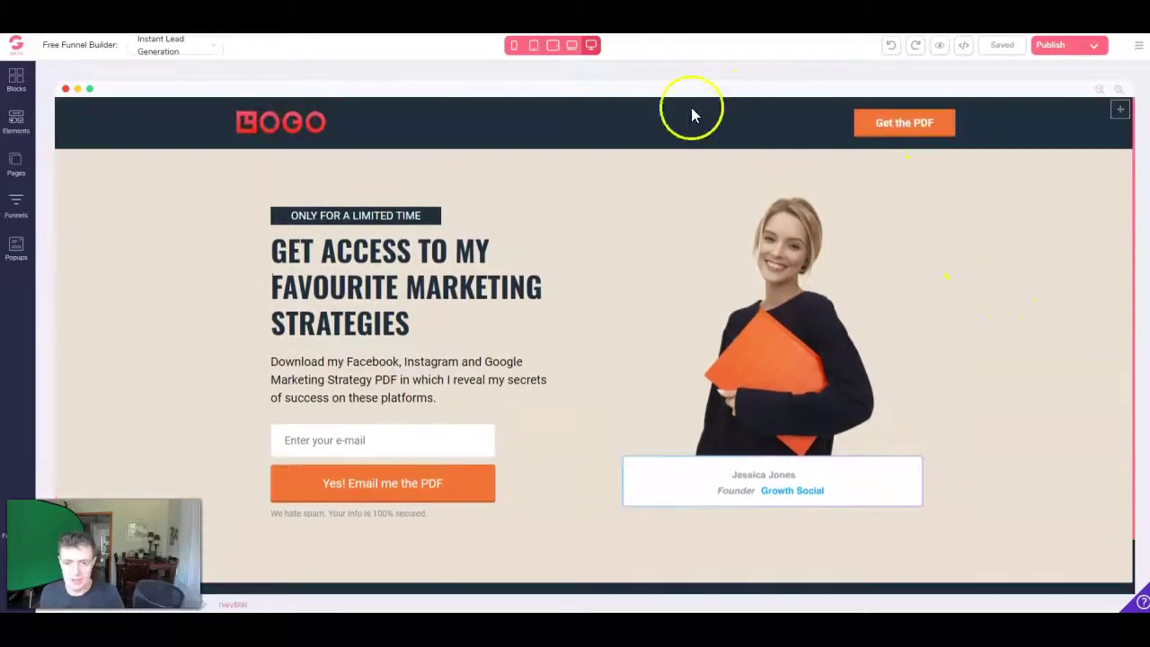
left_click(287, 119)
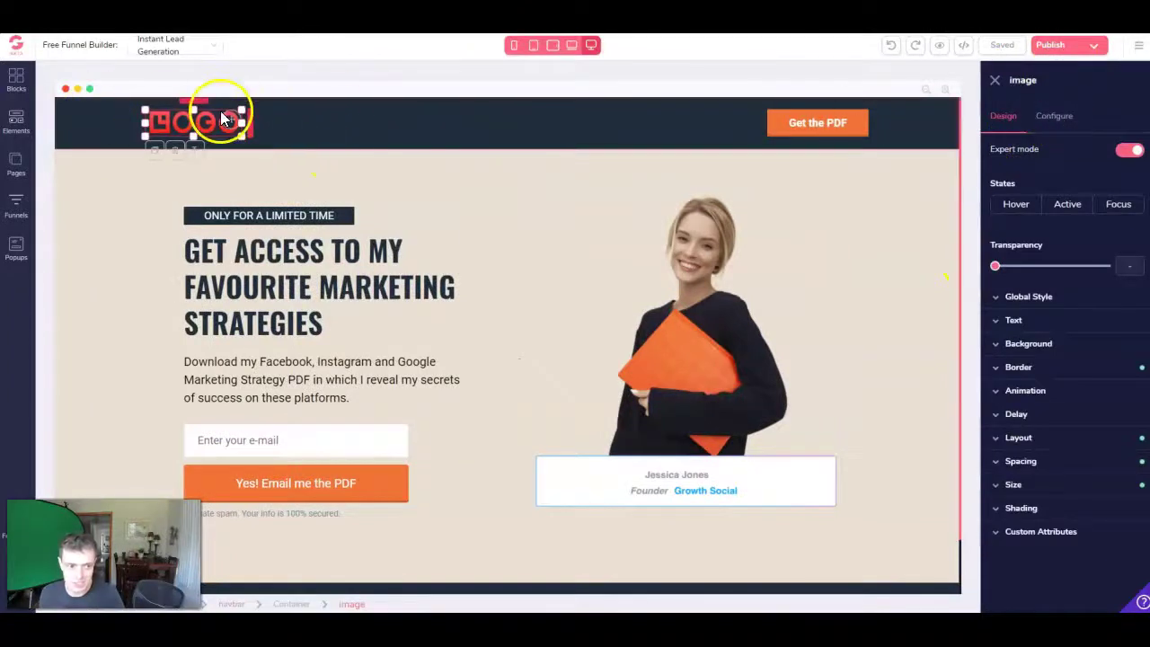
left_click(1065, 118)
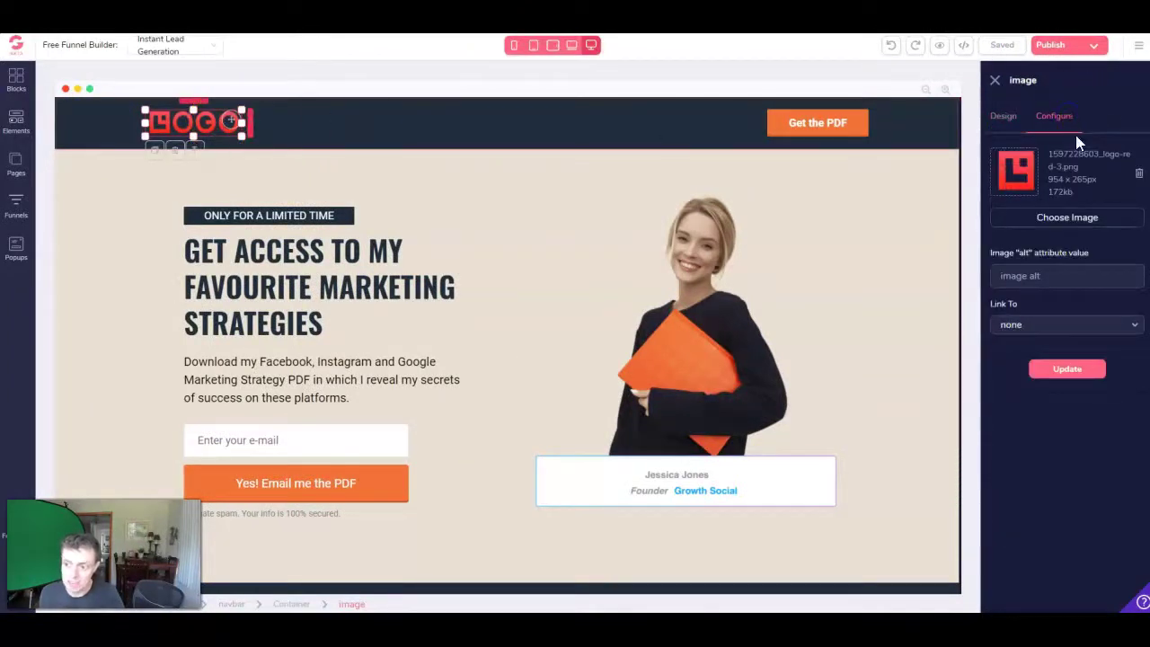
left_click(1059, 219)
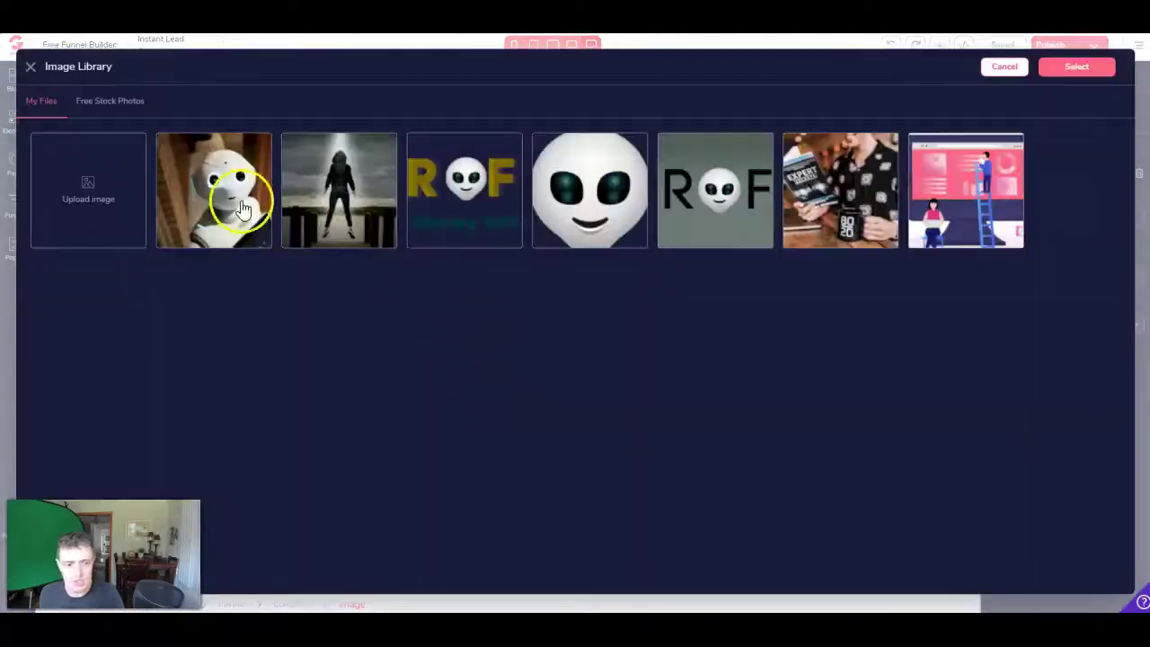
left_click(465, 203)
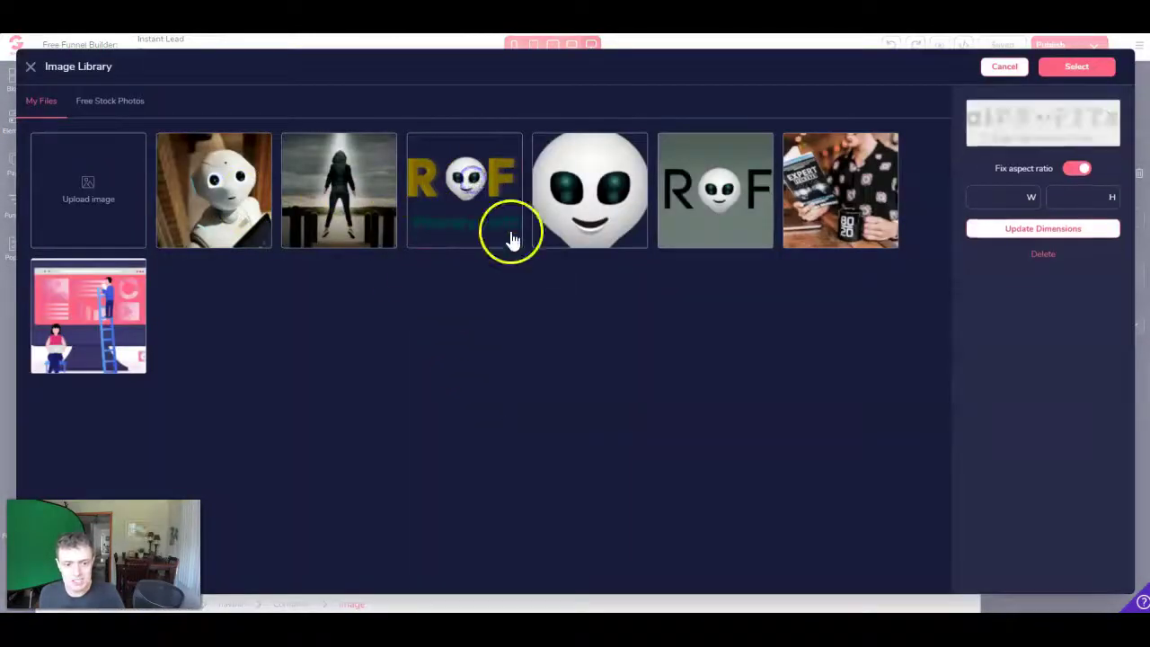
left_click(1094, 67)
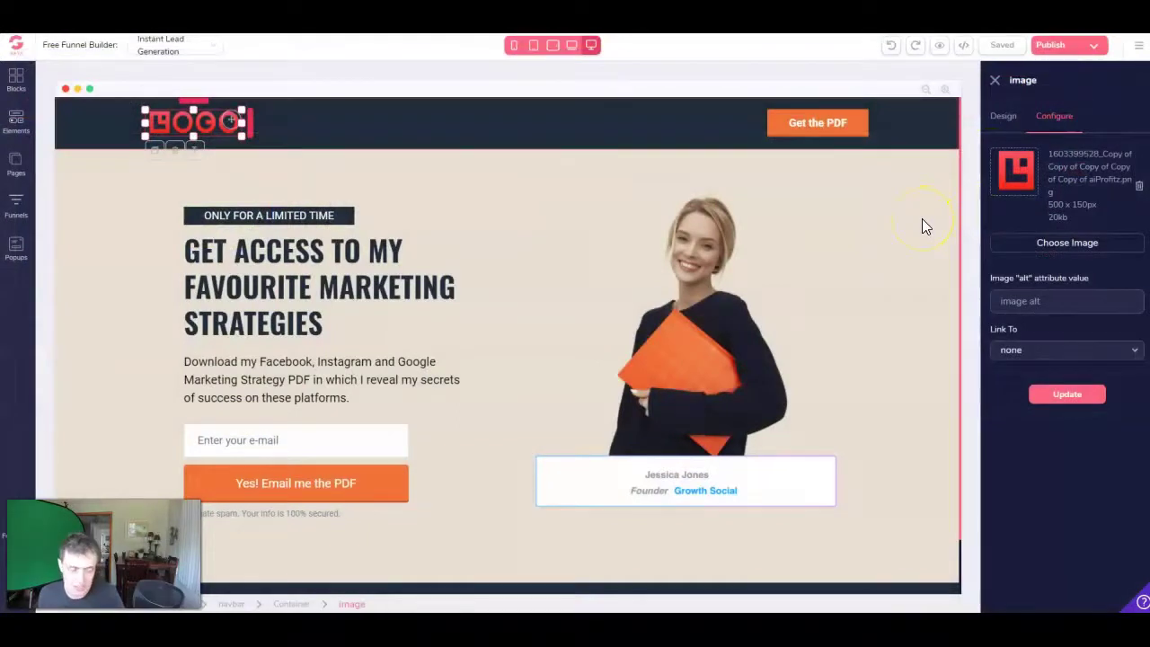
Set the logo's alt text to 'aiprofitz logo' and apply the update.
left_click(693, 126)
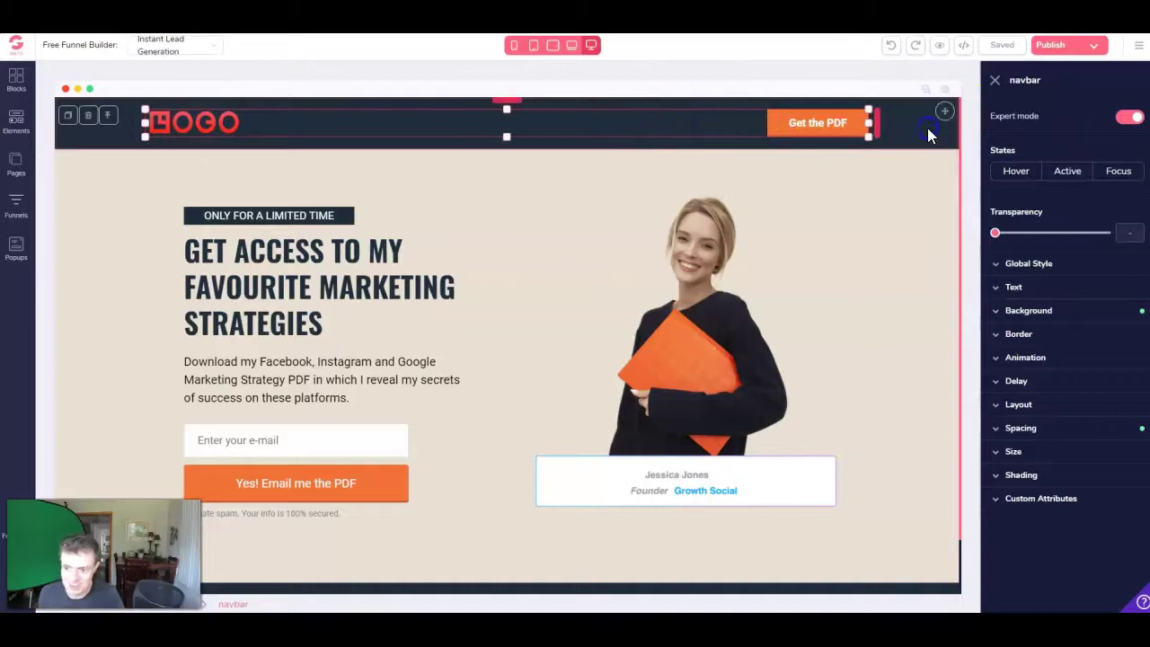
left_click(809, 130)
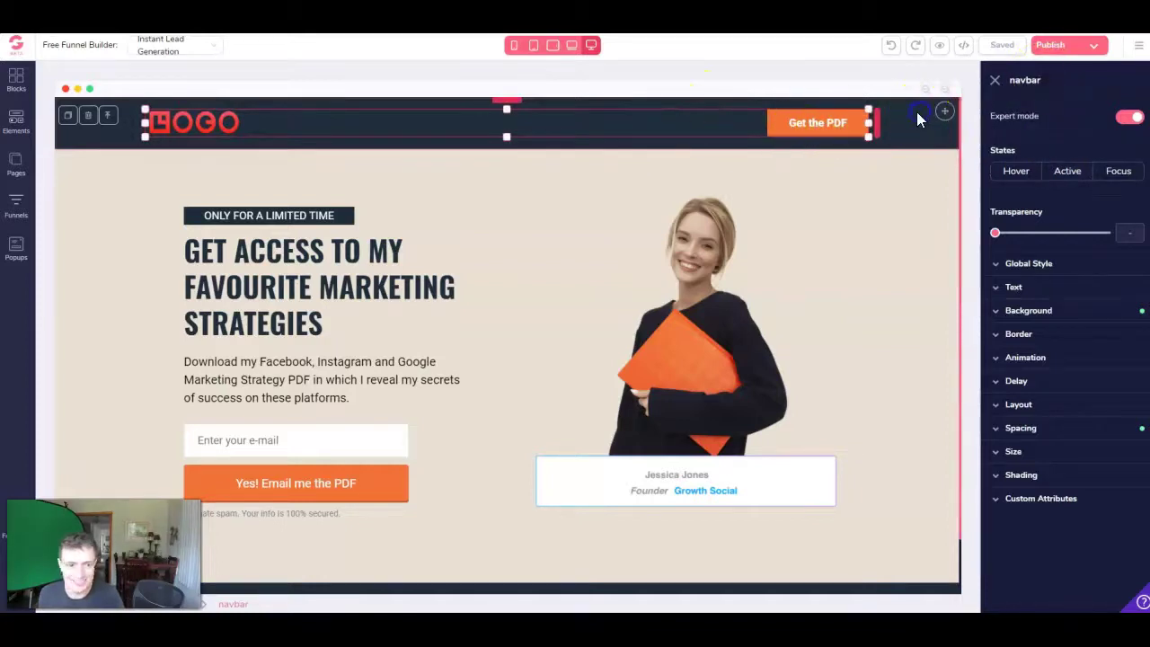
left_click(1081, 151)
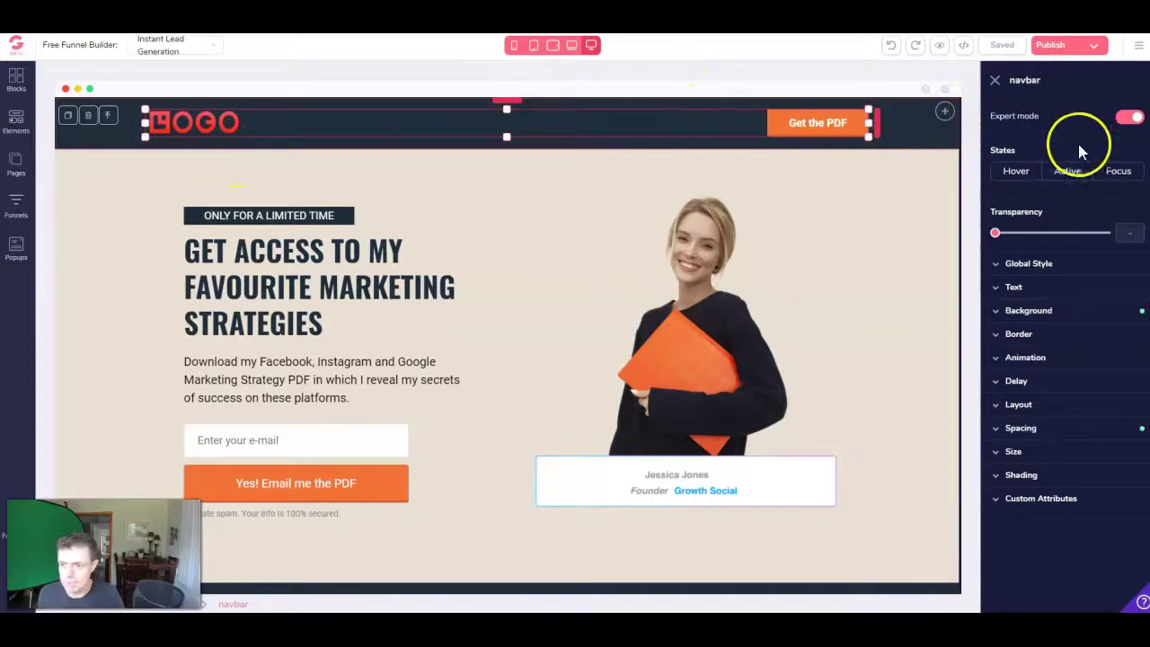
left_click(206, 118)
left_click(1056, 117)
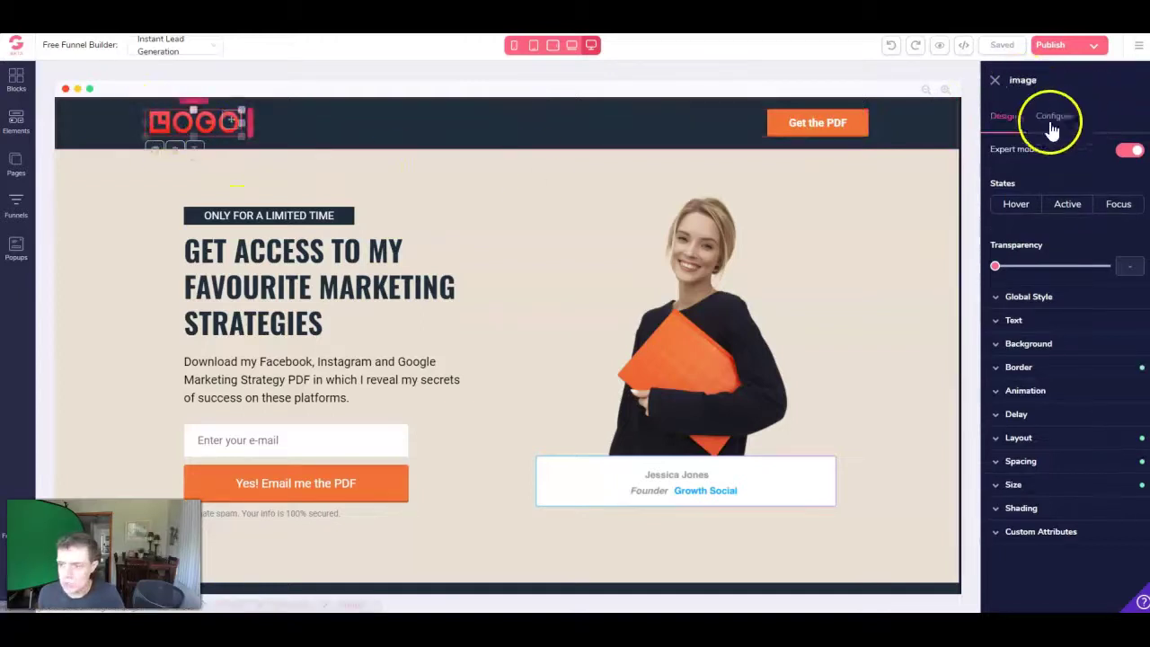
left_click(1046, 306)
type("aiprofitz logo")
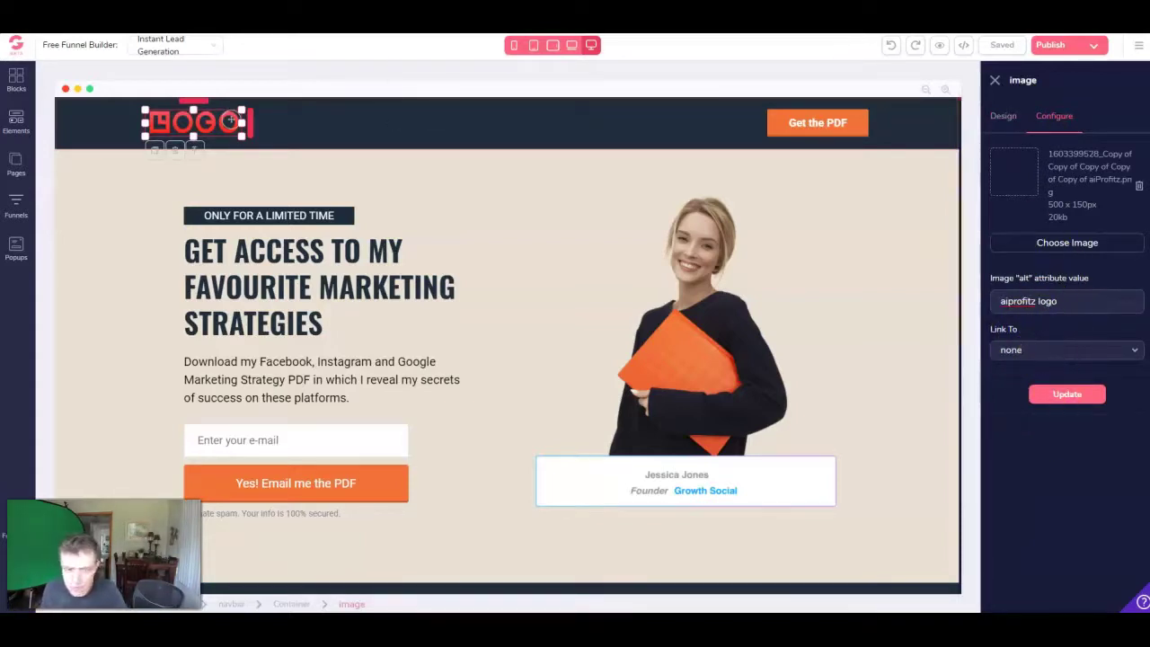
left_click(1079, 398)
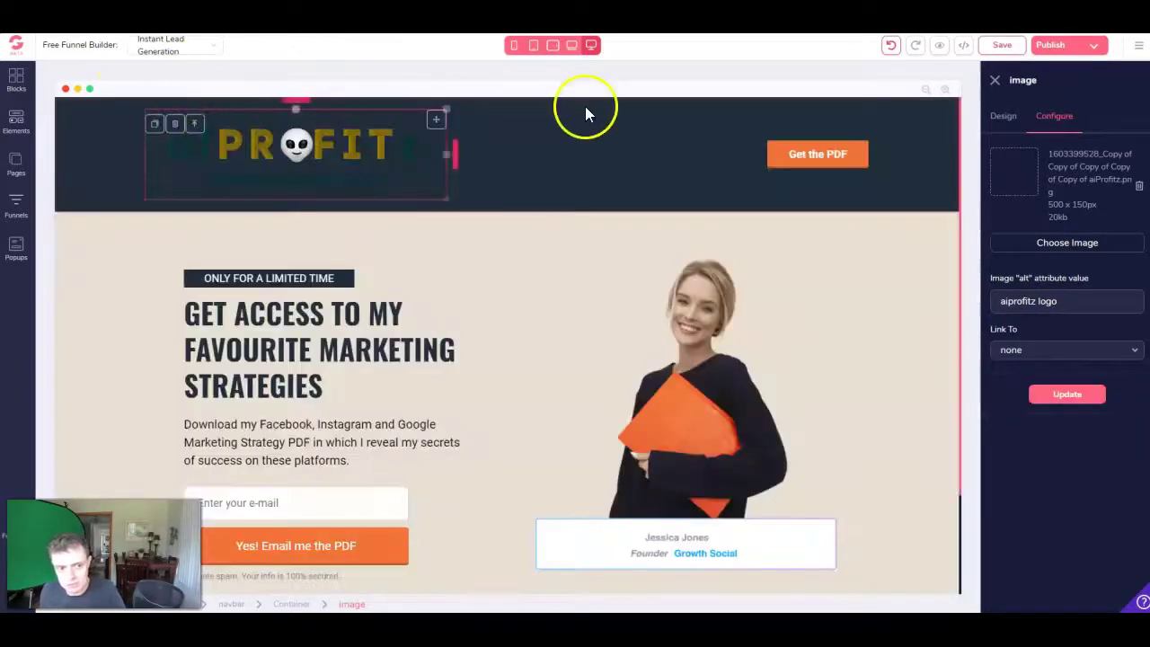
Set the navbar background to white (#FFFFFF) after briefly trying dark green.
left_click(718, 115)
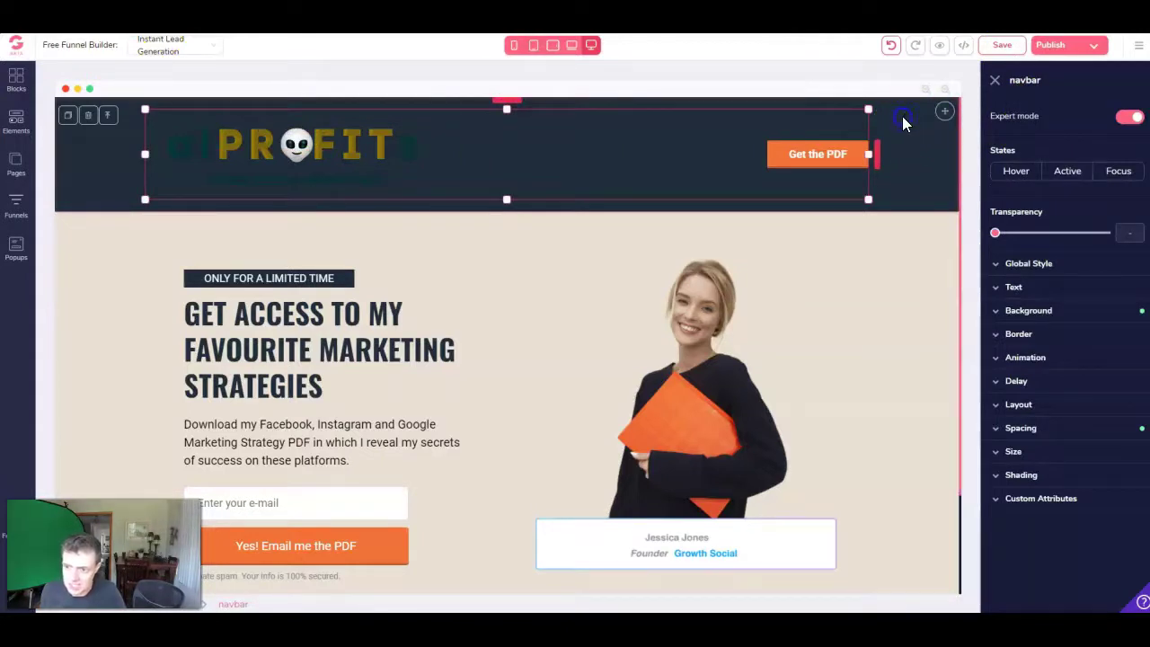
left_click(1020, 324)
left_click(1098, 336)
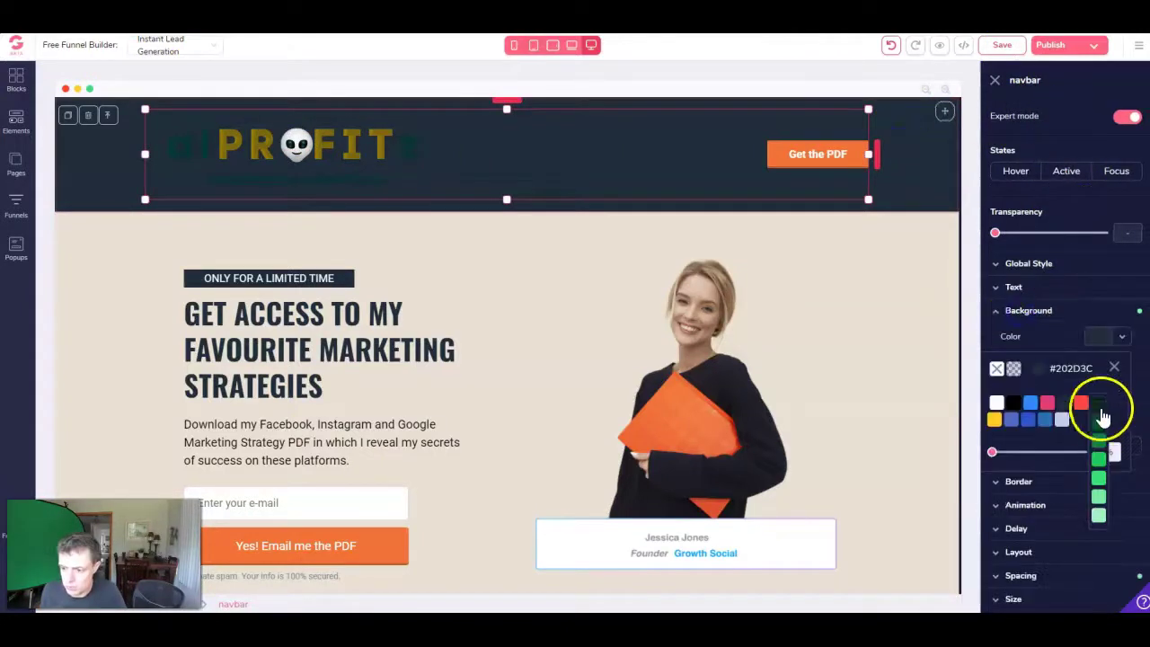
left_click(1108, 418)
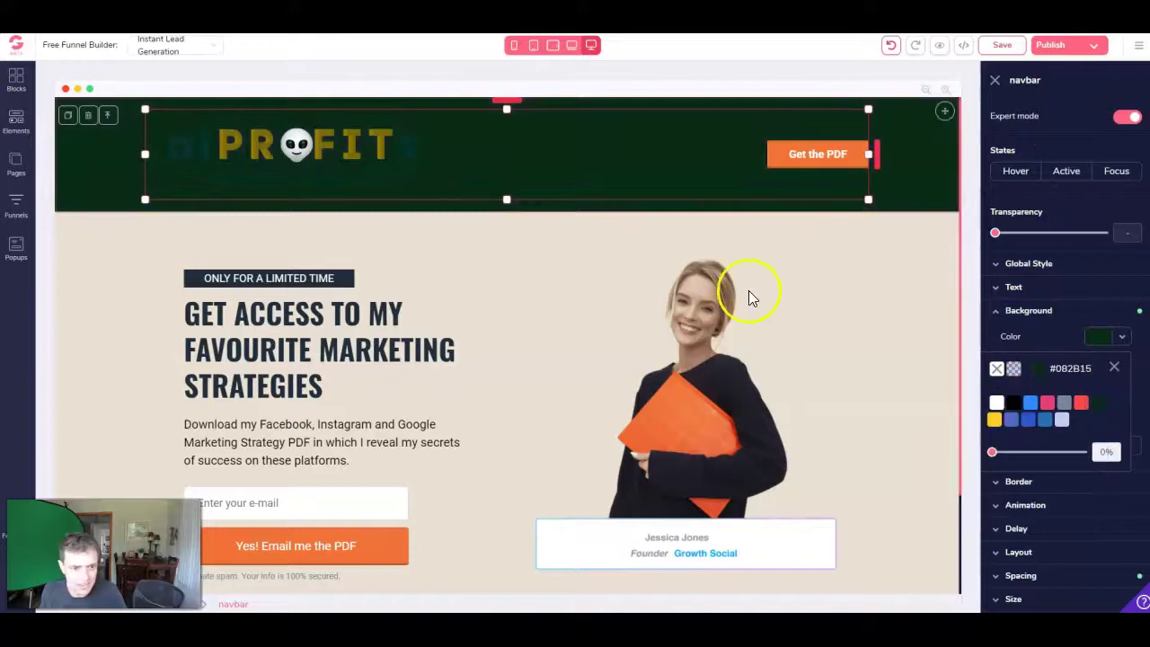
left_click(995, 404)
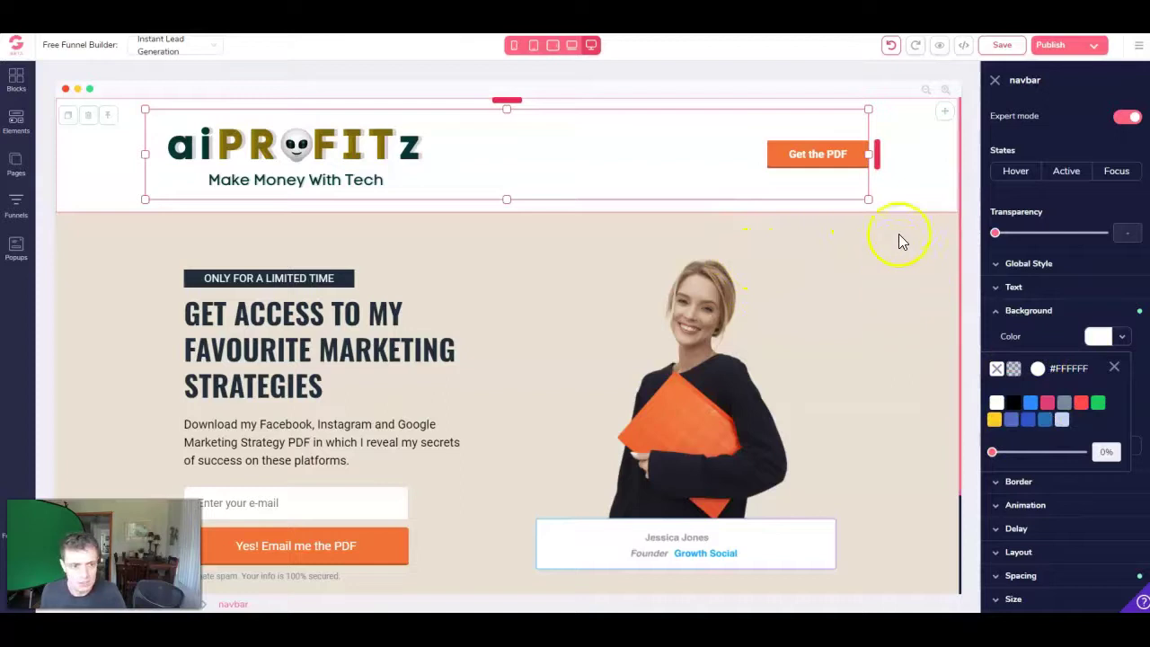
left_click(922, 293)
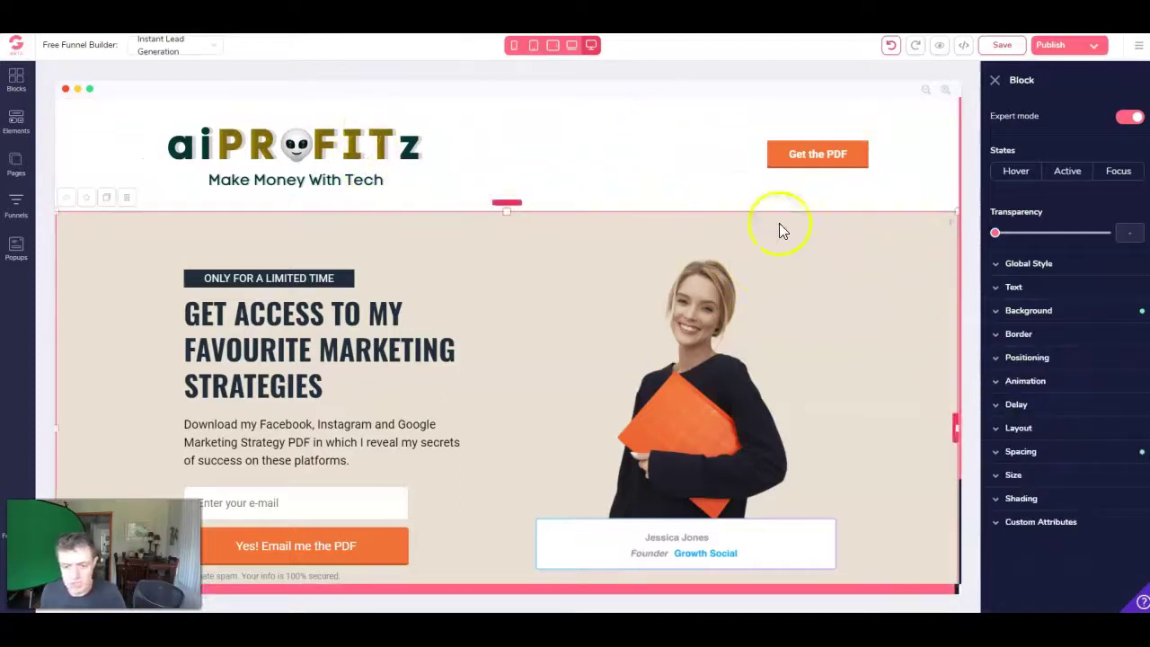
Change the copyright footer's background to dark green (#0B2B15).
scroll(710, 287, "down", 3)
left_click(903, 544)
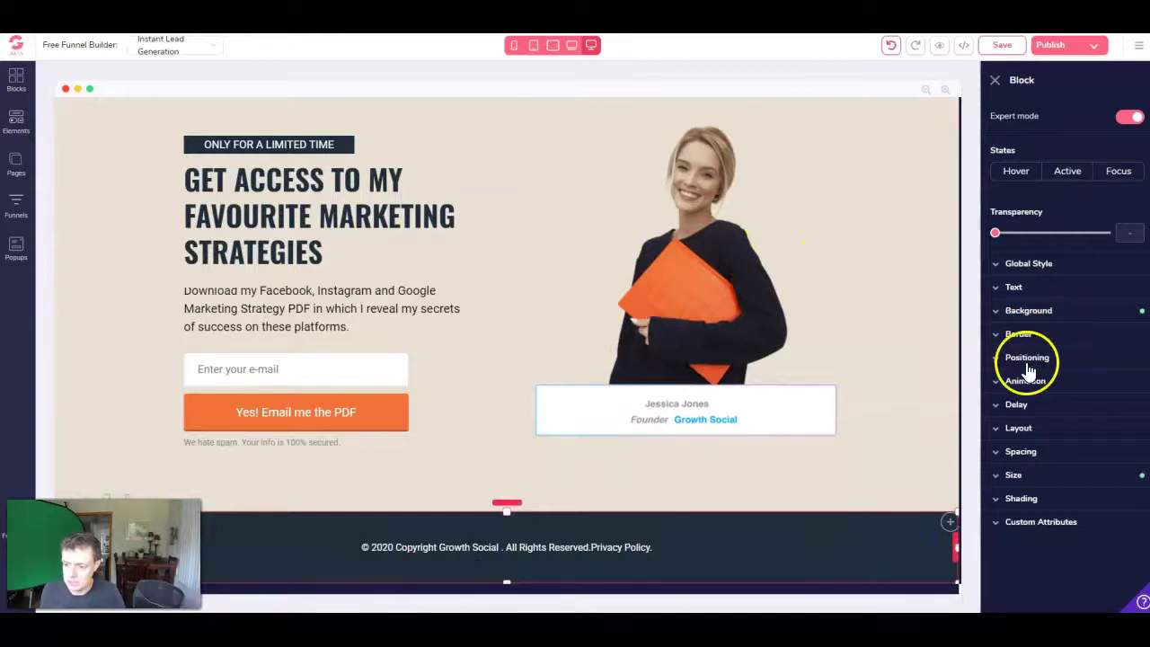
left_click(1029, 310)
left_click(1098, 336)
left_click(1098, 402)
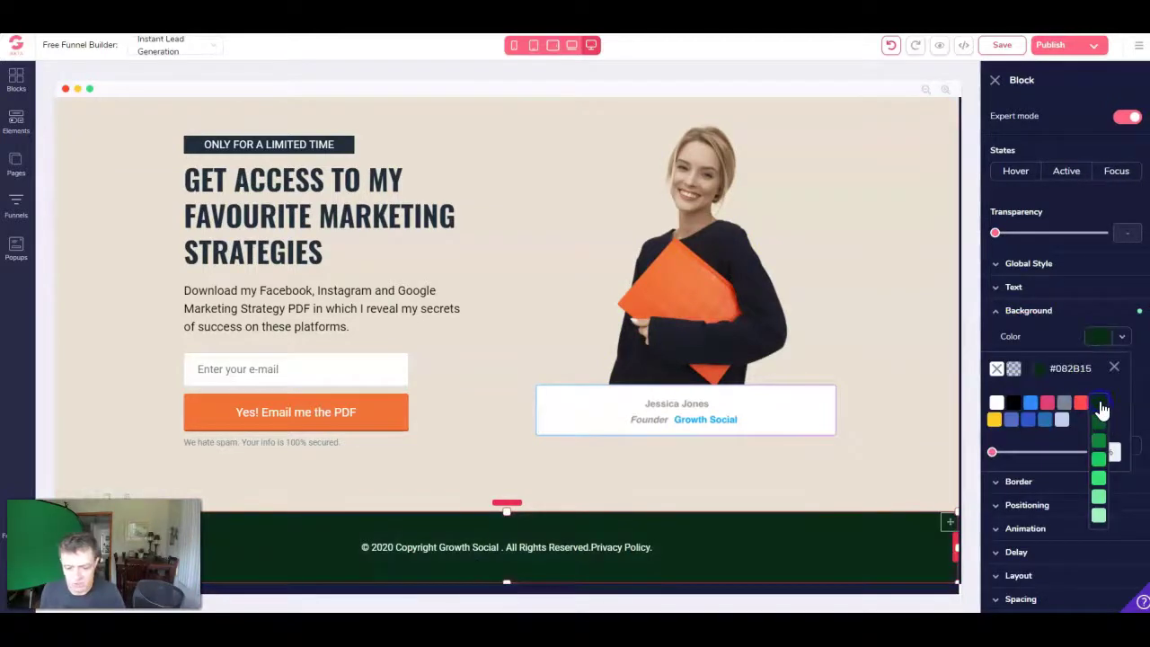
left_click(881, 287)
Select the main hero headline and highlight its text for replacement.
scroll(878, 278, "up", 1)
scroll(781, 188, "up", 2)
scroll(341, 367, "down", 4)
scroll(254, 139, "up", 1)
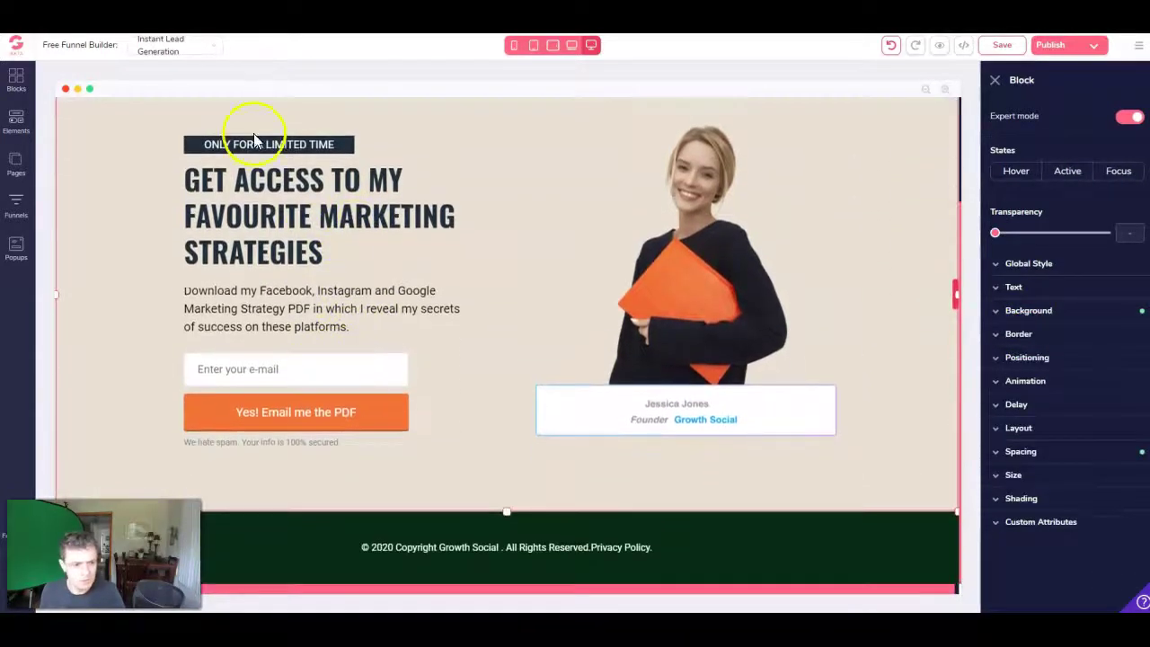
left_click(255, 142)
left_click(290, 222)
double_click(290, 222)
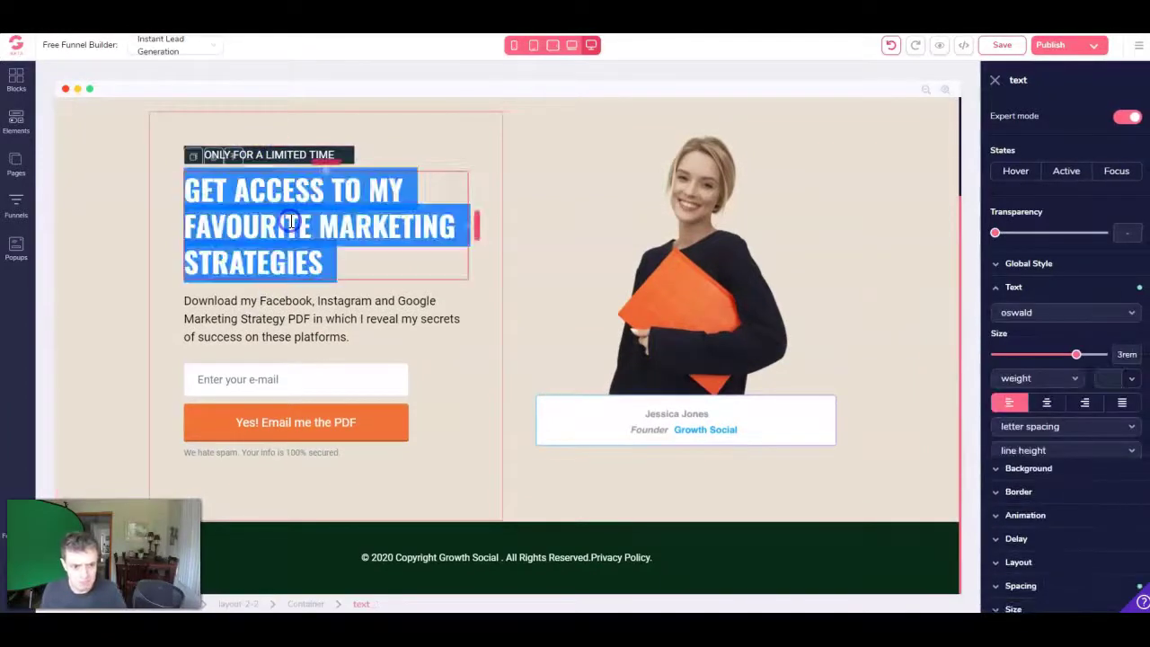
Replace the headline with 'Get FREE Access to the BEST Funnel Builder (2020)' and remove the empty line.
type("Get FREE Access to the BEST Funnel Builder (2020)")
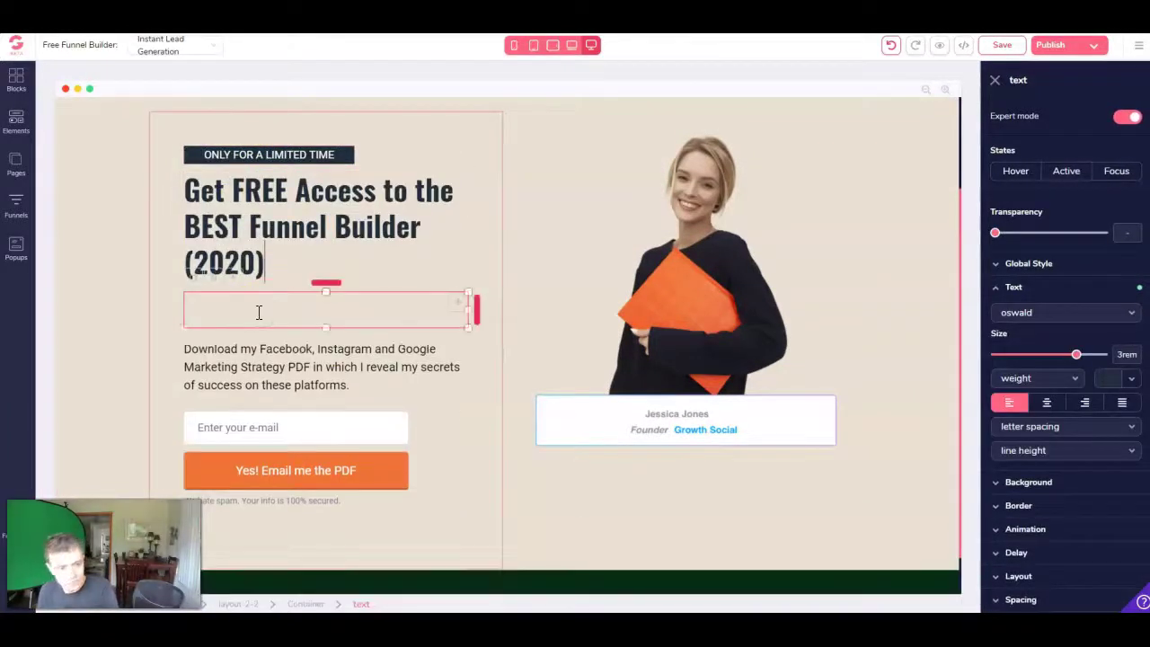
key("BackSpace")
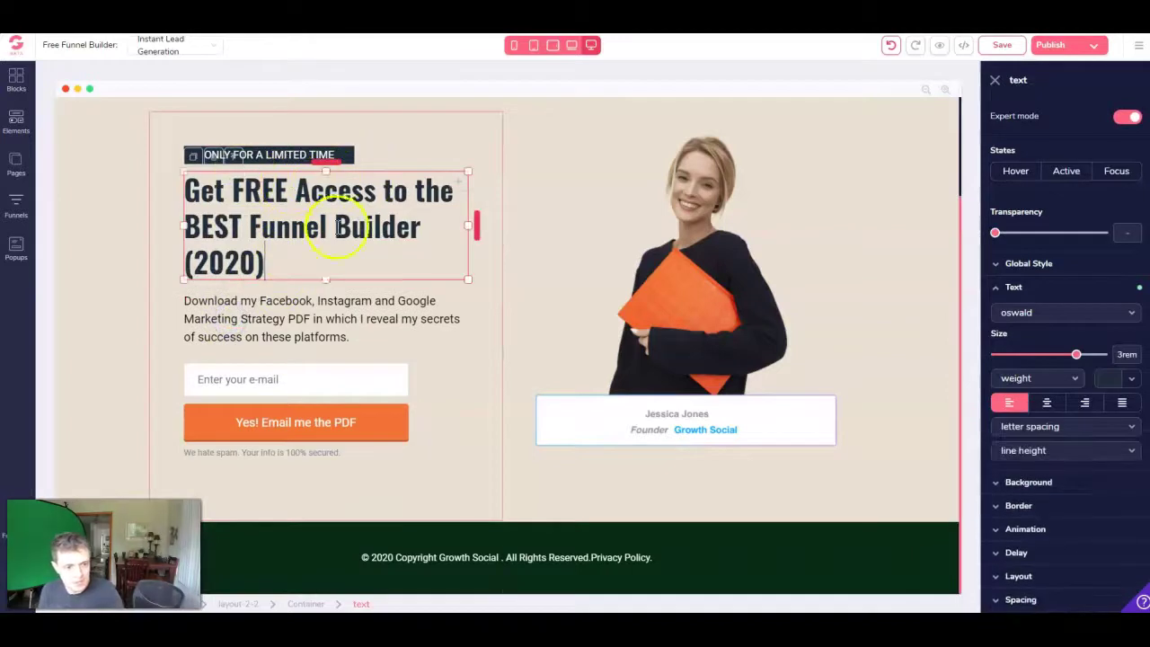
scroll(264, 326, "up", 1)
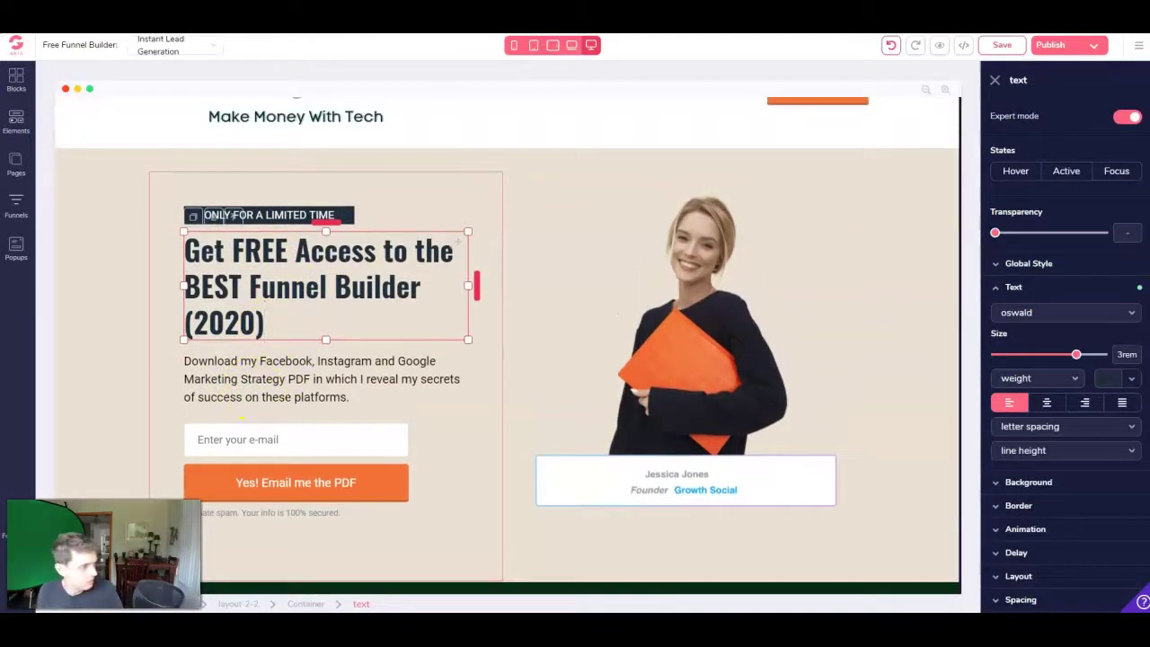
Replace the intro paragraph with the email-list sign-up pitch and remove the empty line below.
left_click(269, 387)
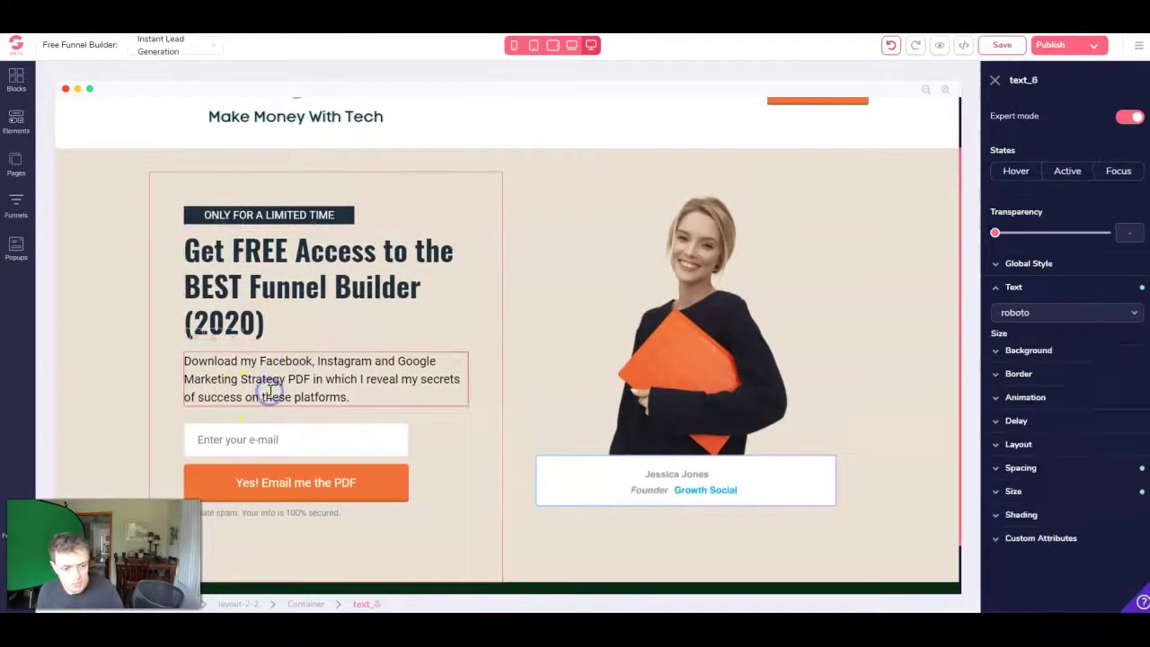
triple_click(270, 390)
key("ctrl+v")
left_click(250, 429)
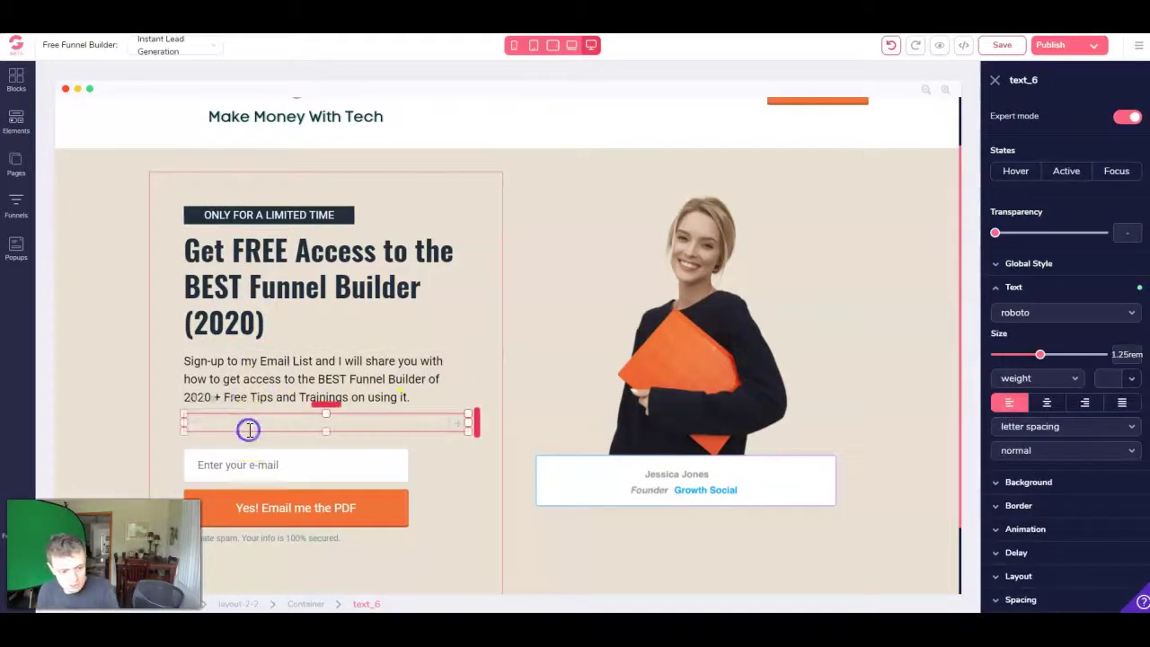
left_click(282, 368)
scroll(268, 391, "down", 1)
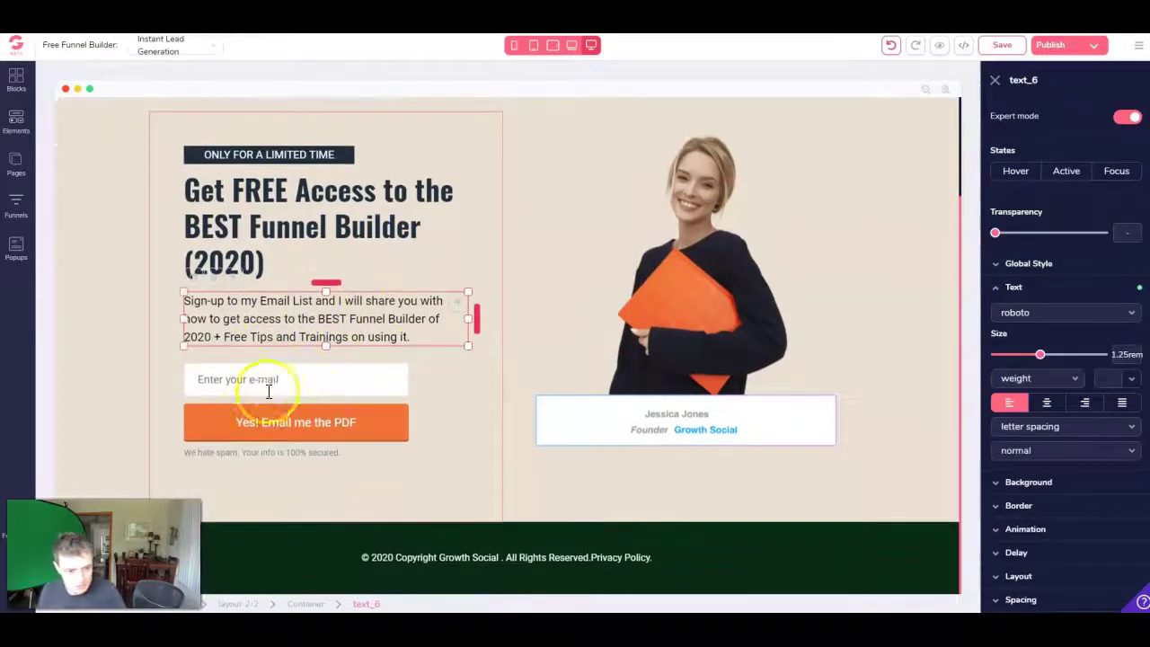
left_click(274, 376)
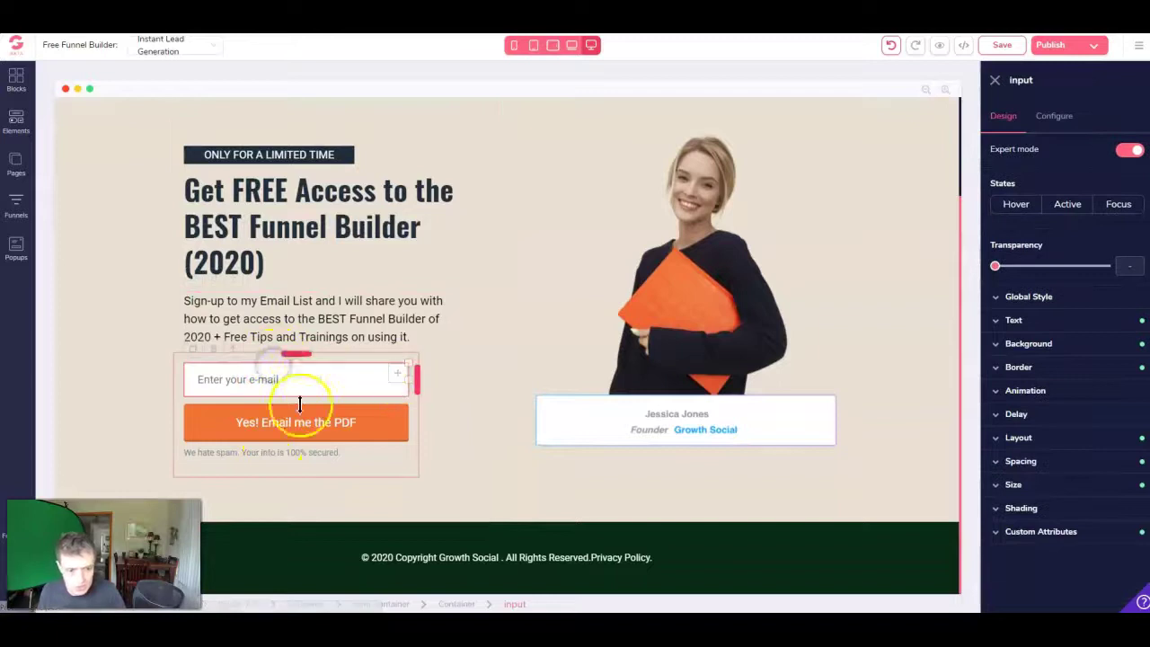
scroll(296, 490, "up", 2)
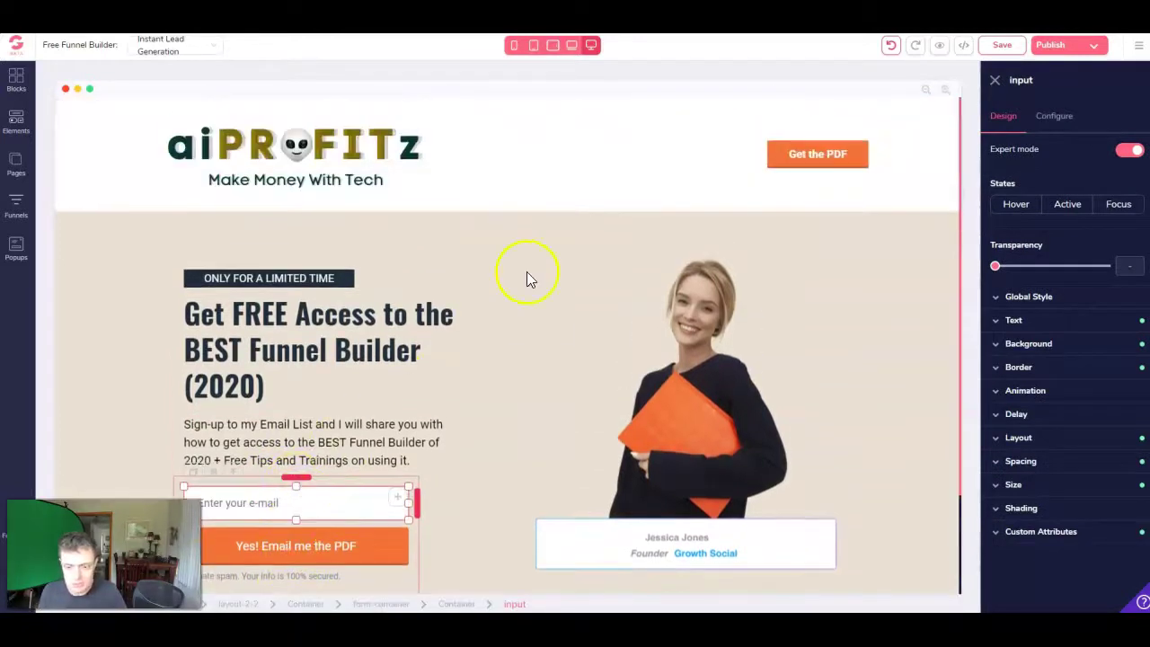
scroll(527, 274, "down", 1)
scroll(808, 103, "up", 1)
Relabel the navbar button 'Get Access' and link it to Block 2.
left_click(813, 157)
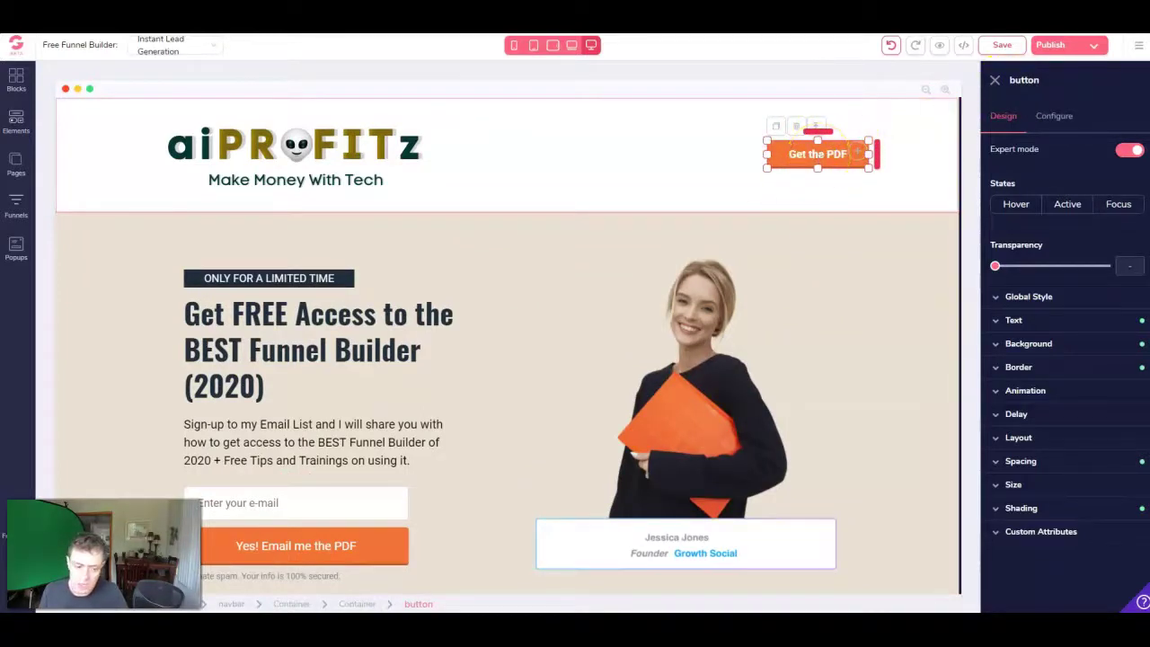
left_click(282, 560)
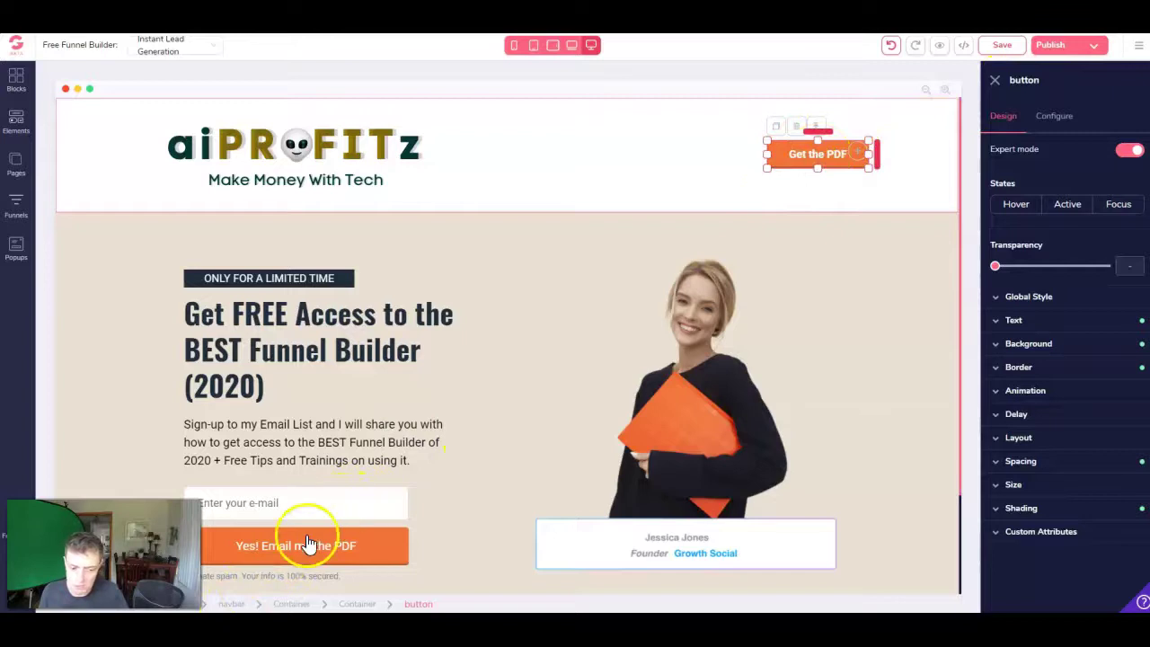
left_click(1072, 117)
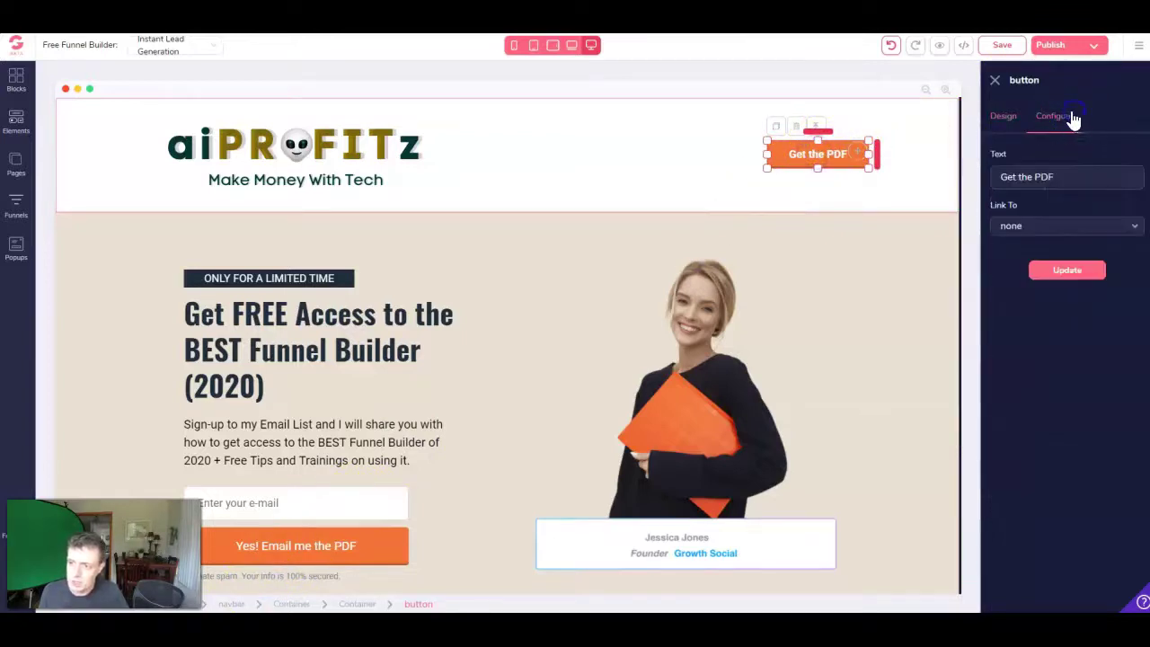
double_click(1041, 178)
type("Get Access")
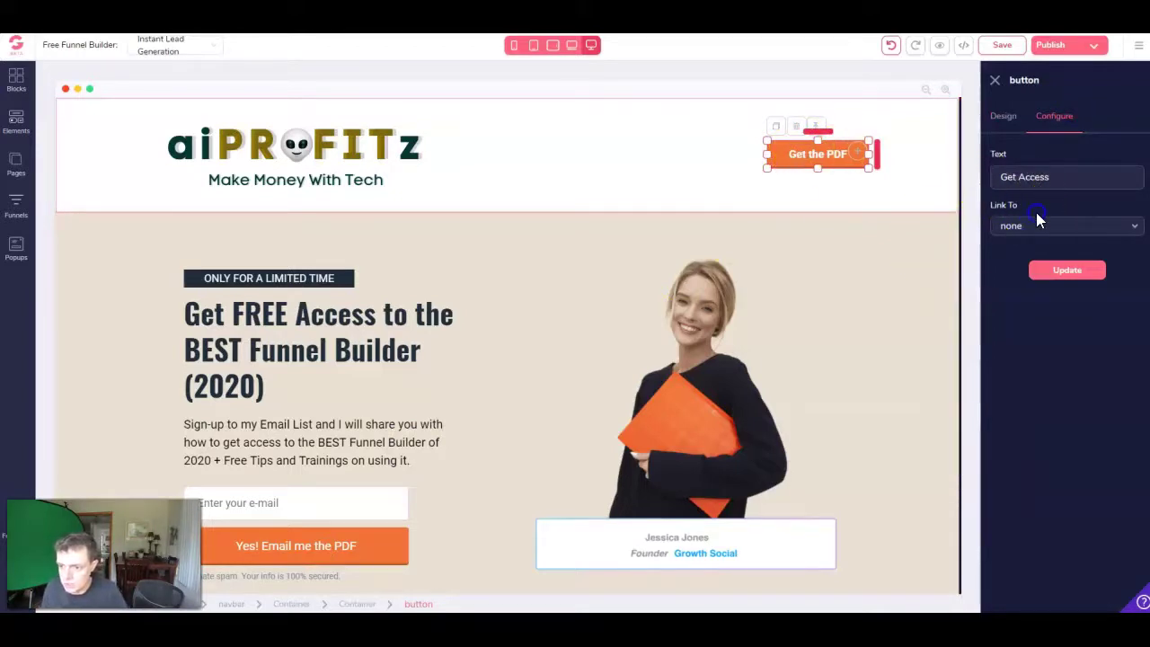
left_click(1038, 226)
left_click(1019, 299)
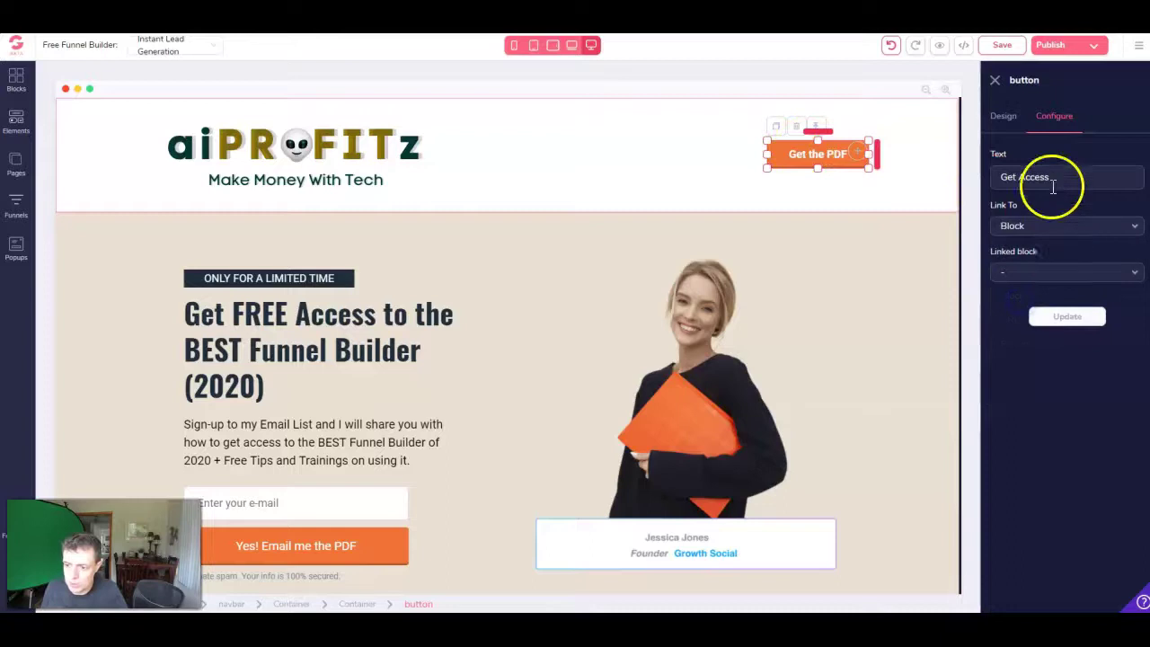
left_click(1040, 274)
left_click(1012, 318)
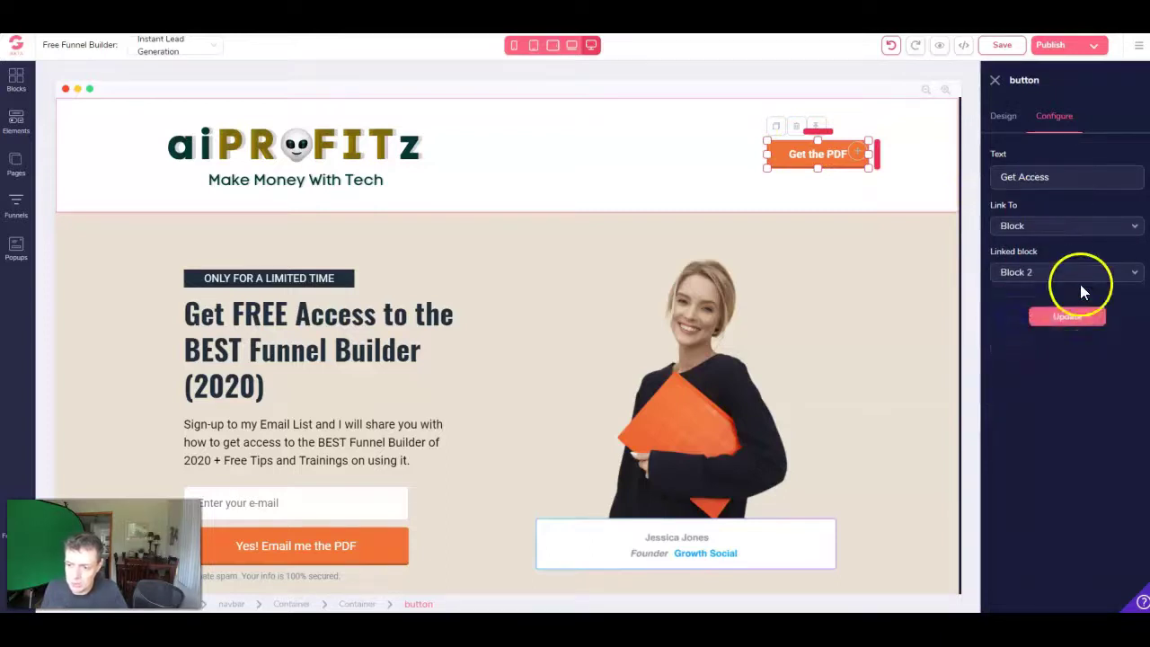
left_click(1071, 317)
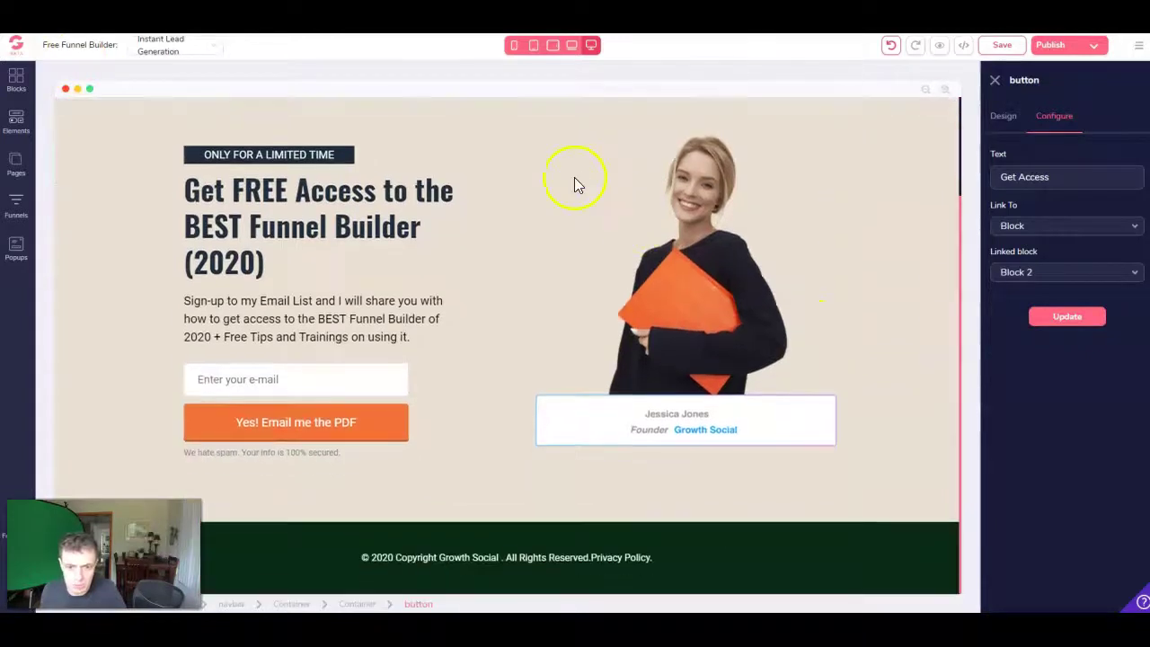
Select the woman's photo and the hero section, reviewing the page layout.
left_click(710, 262)
left_click(925, 245)
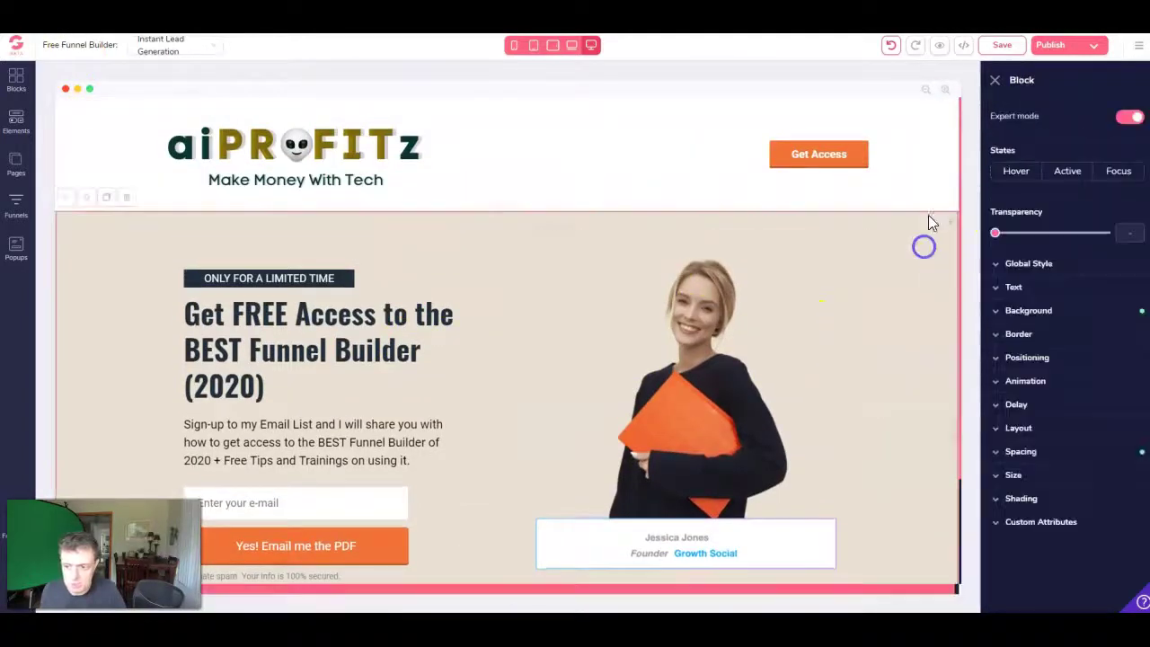
scroll(912, 269, "down", 3)
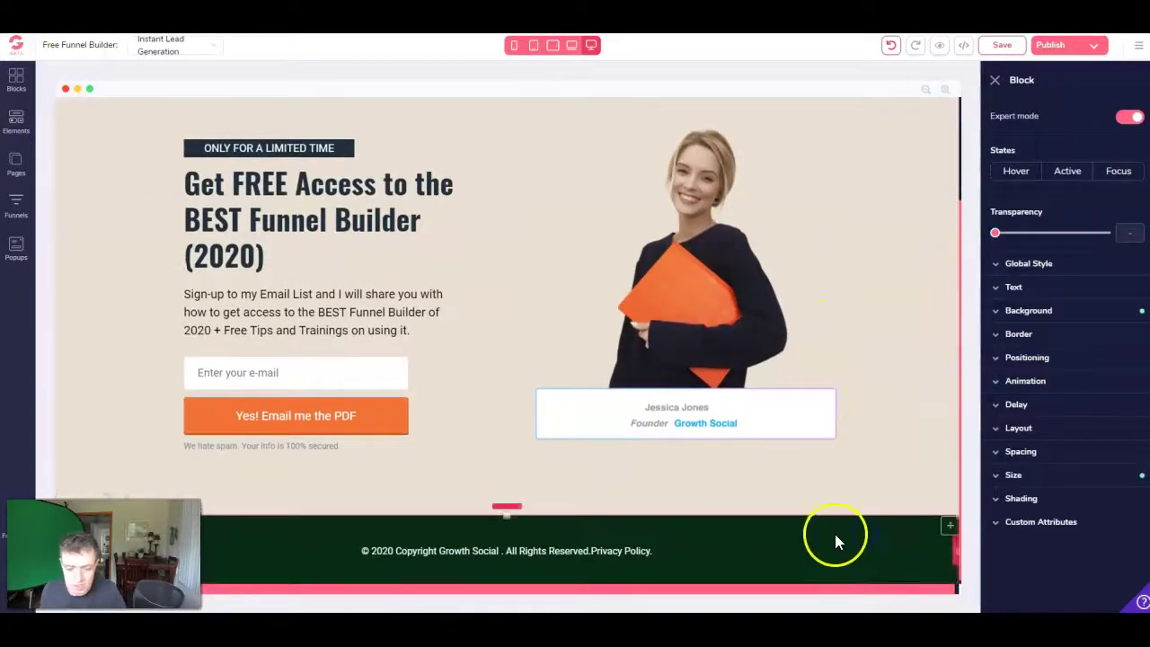
scroll(416, 247, "up", 3)
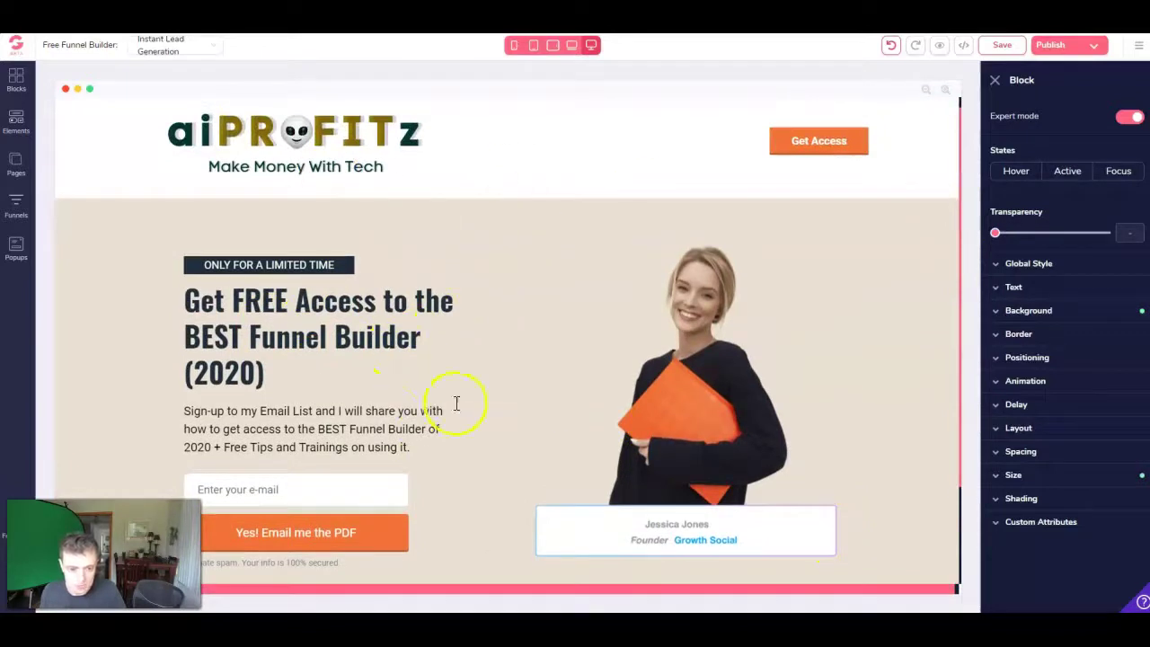
scroll(150, 166, "up", 1)
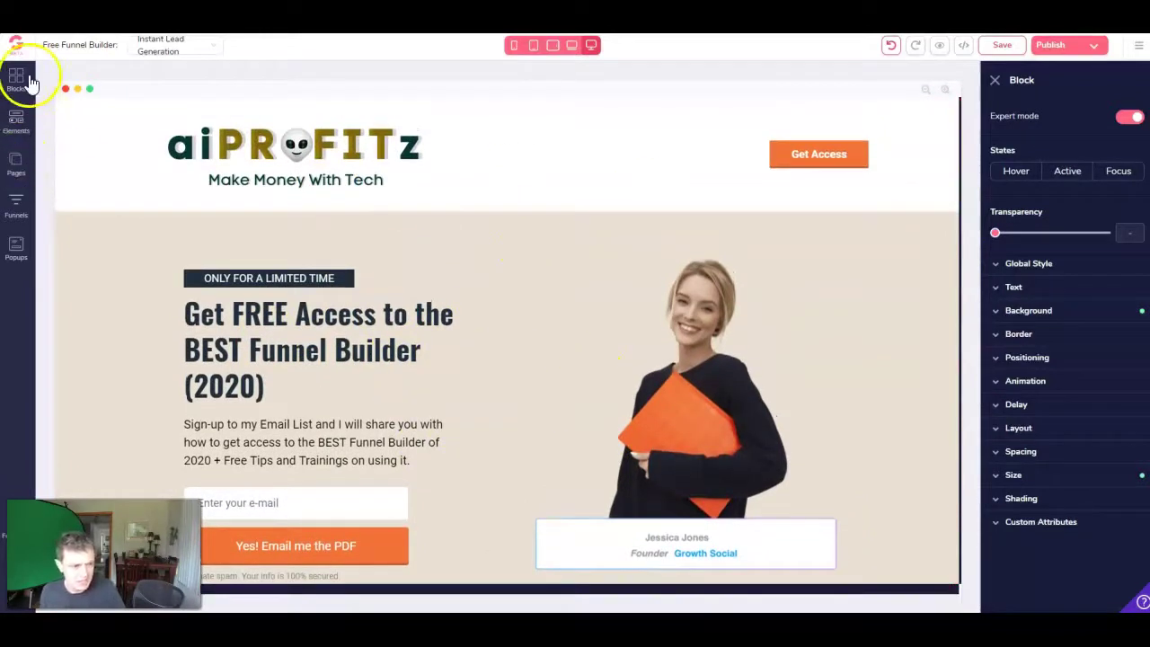
scroll(707, 405, "down", 3)
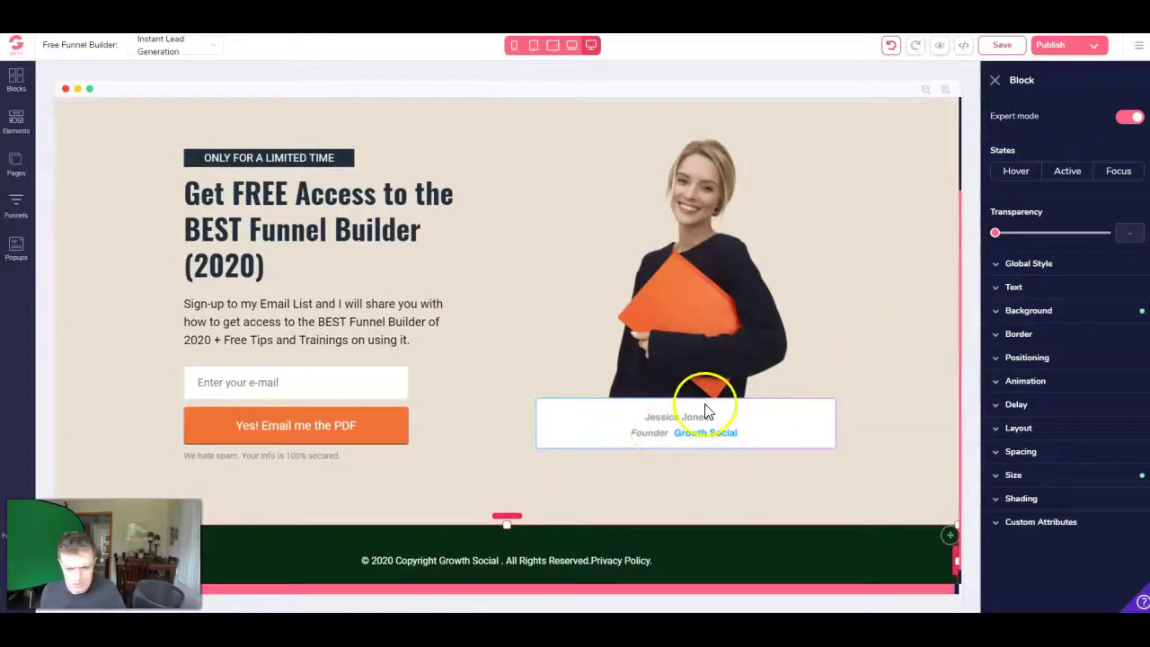
Swap the woman's hero photo for the robot picture from the uploaded files.
scroll(706, 360, "up", 3)
left_click(684, 351)
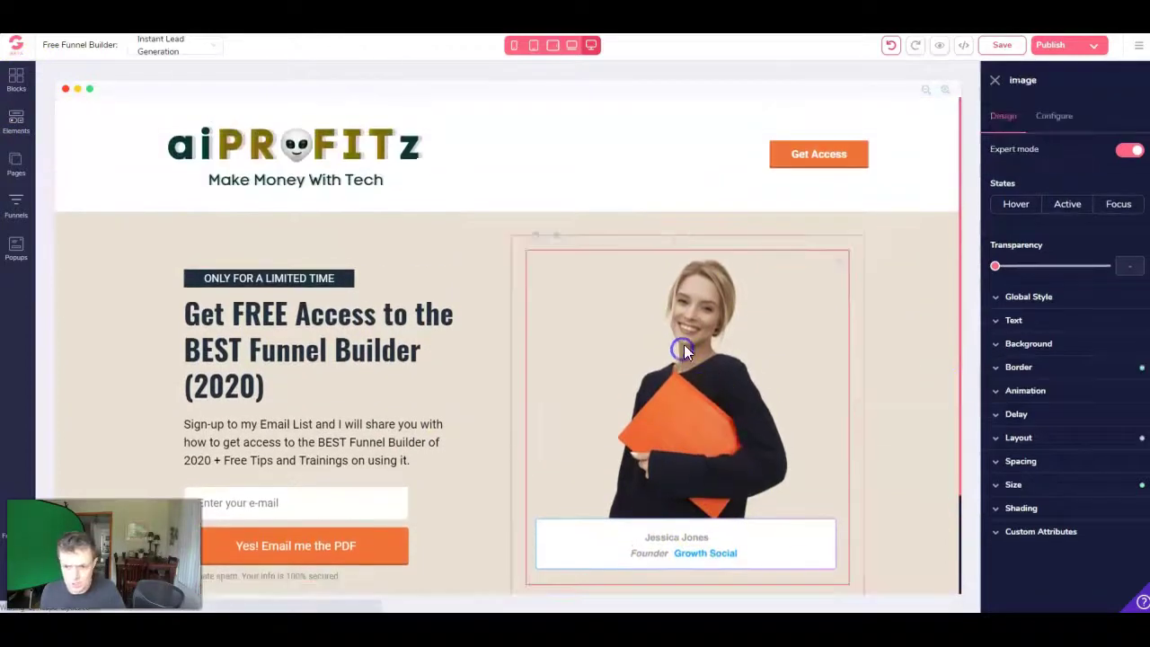
left_click(1054, 116)
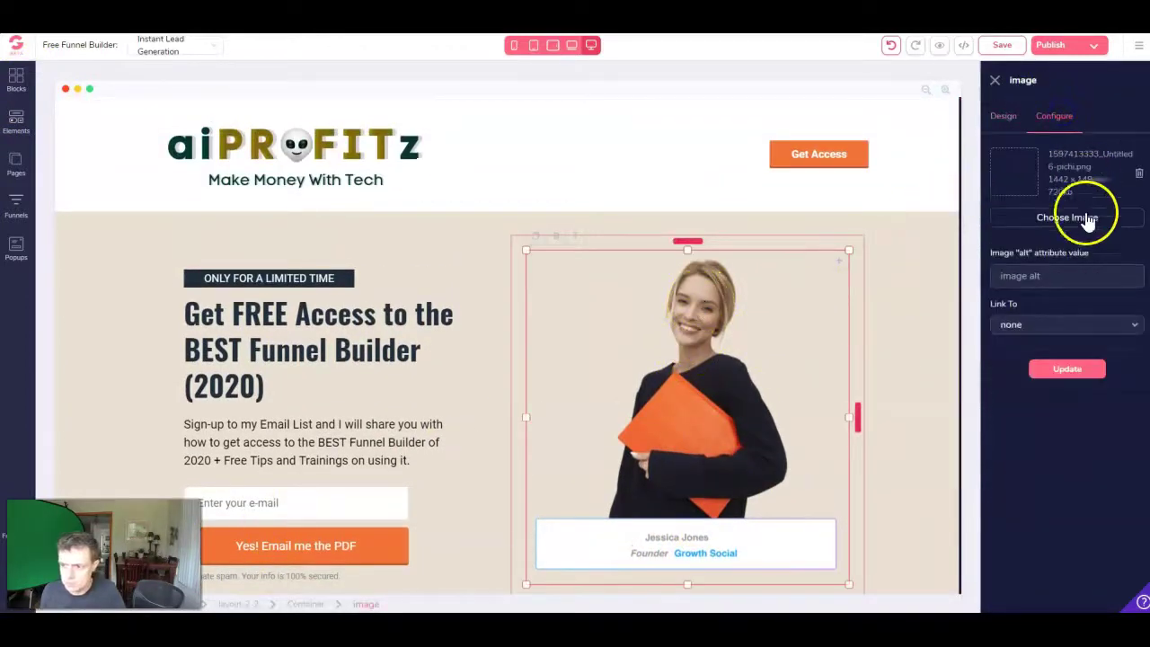
left_click(1081, 222)
left_click(216, 187)
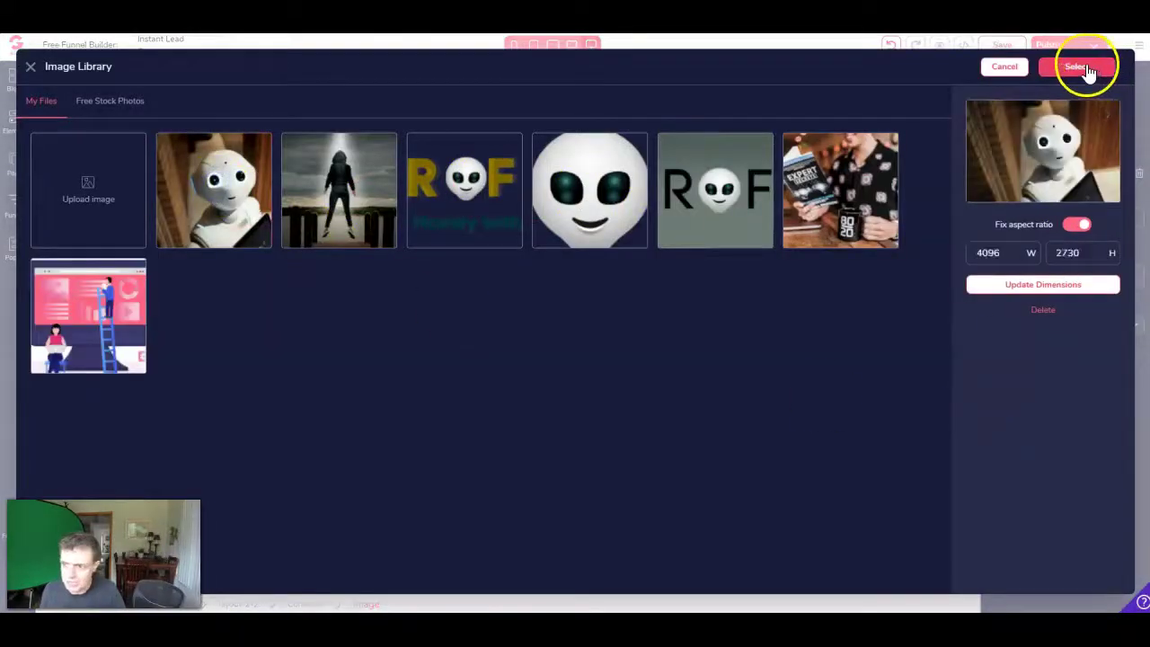
left_click(150, 104)
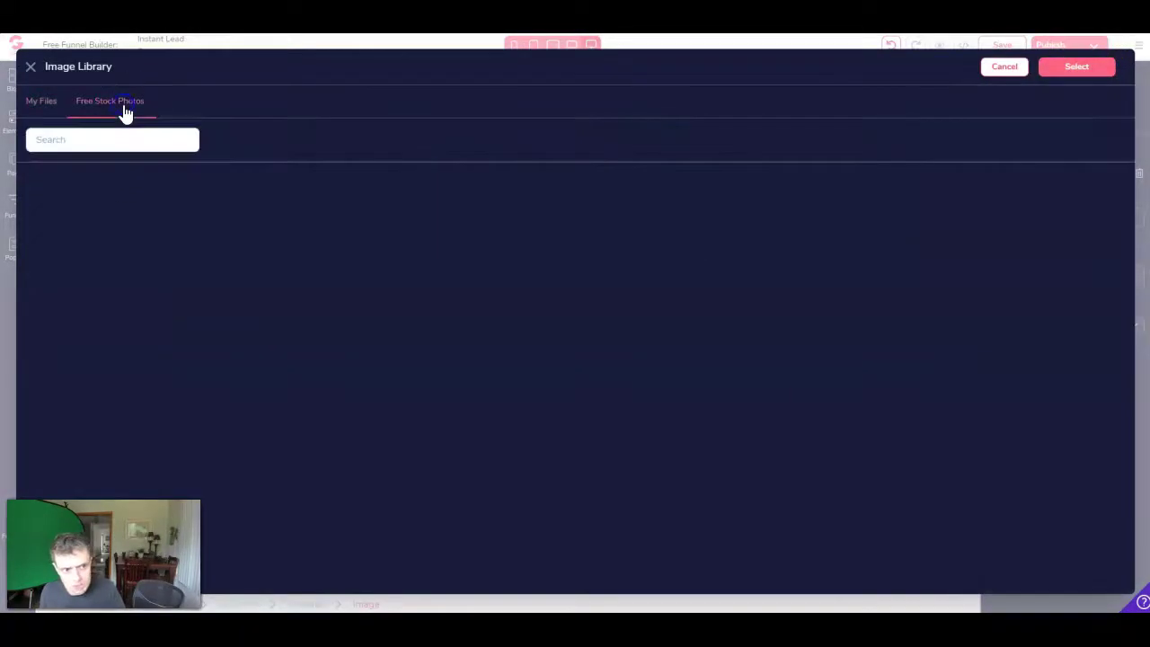
left_click(44, 103)
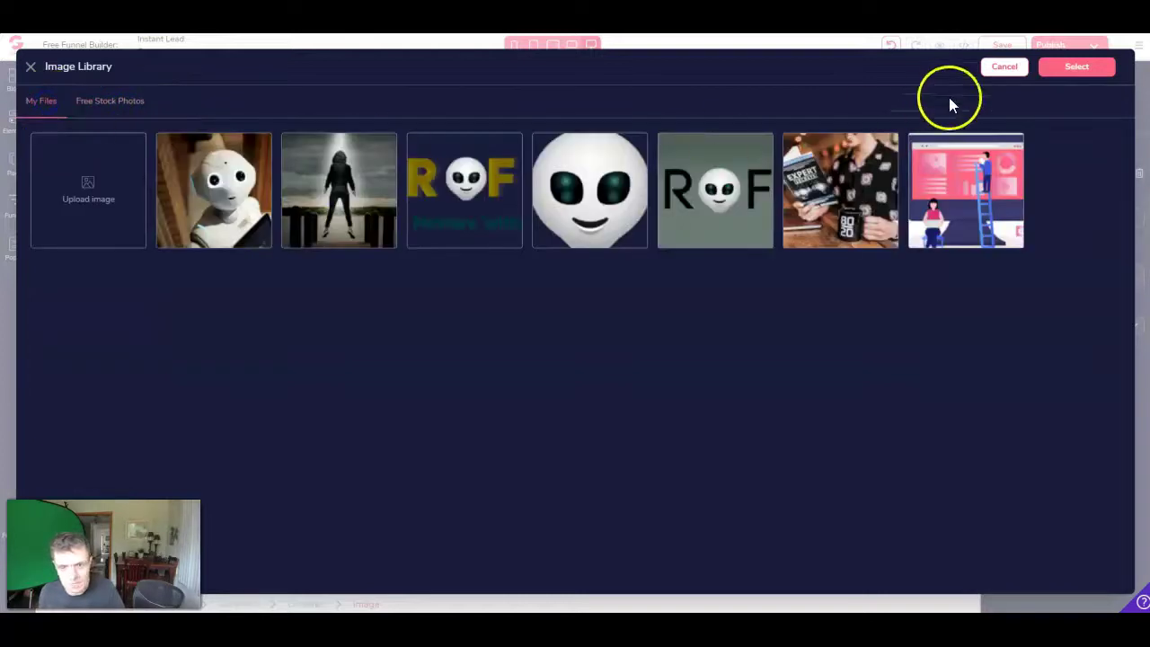
left_click(255, 173)
left_click(1095, 71)
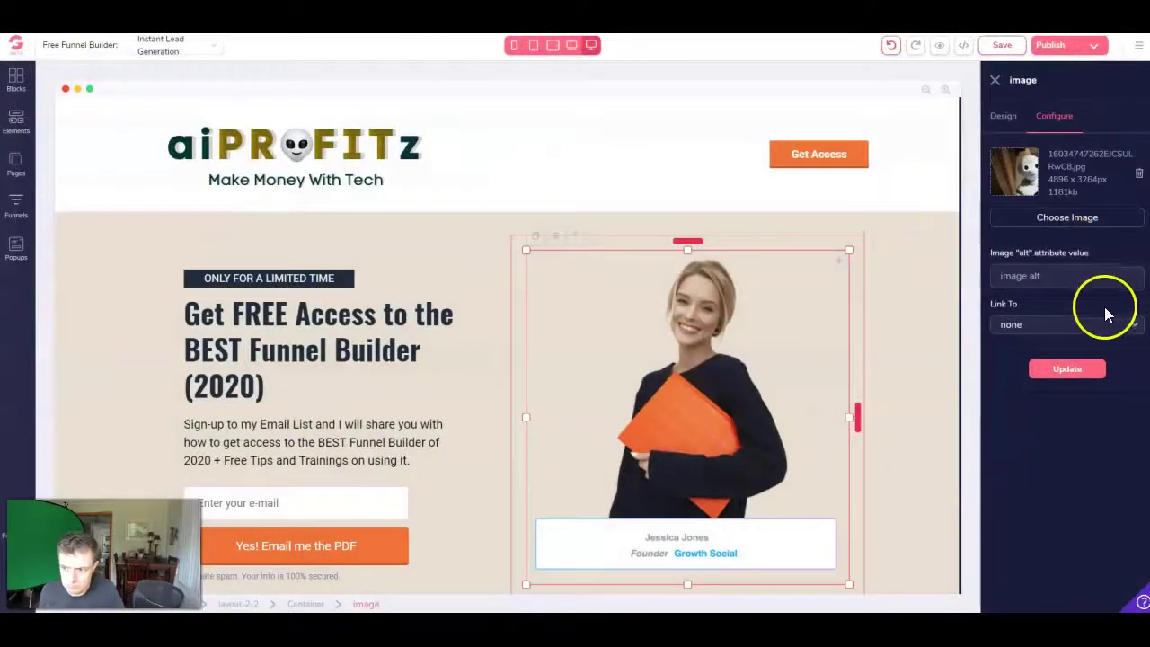
Give the image alt text 'friendly robot', apply it, and enlarge it to fill the column.
left_click(1040, 279)
type("friendly robot")
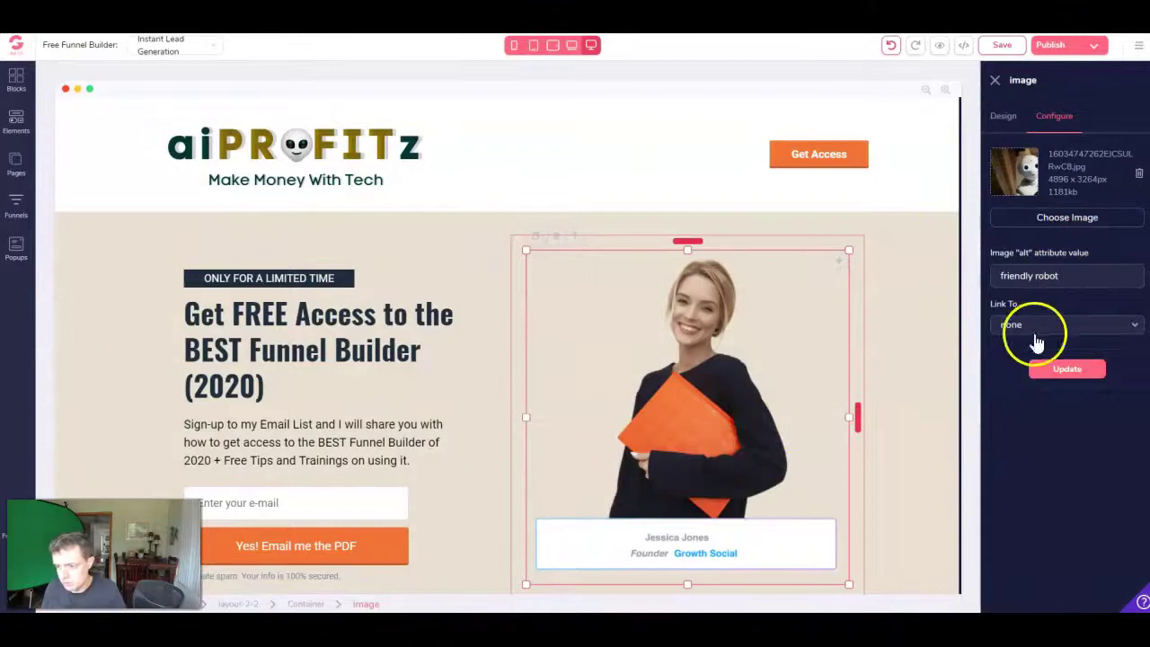
left_click(1051, 369)
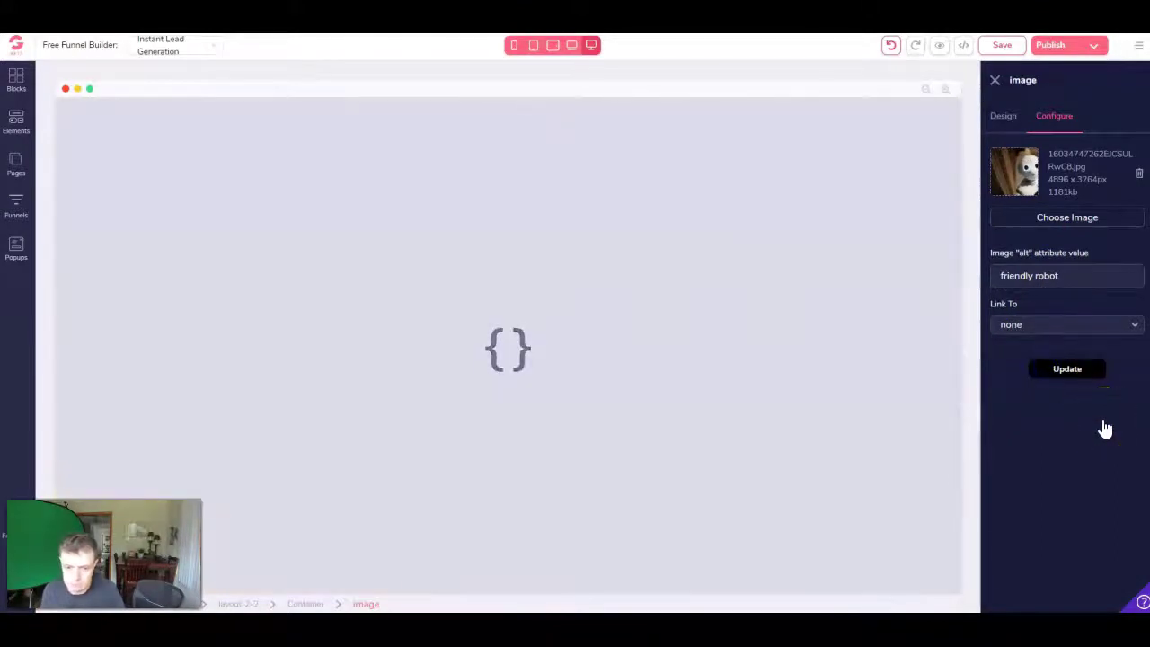
left_click(810, 409)
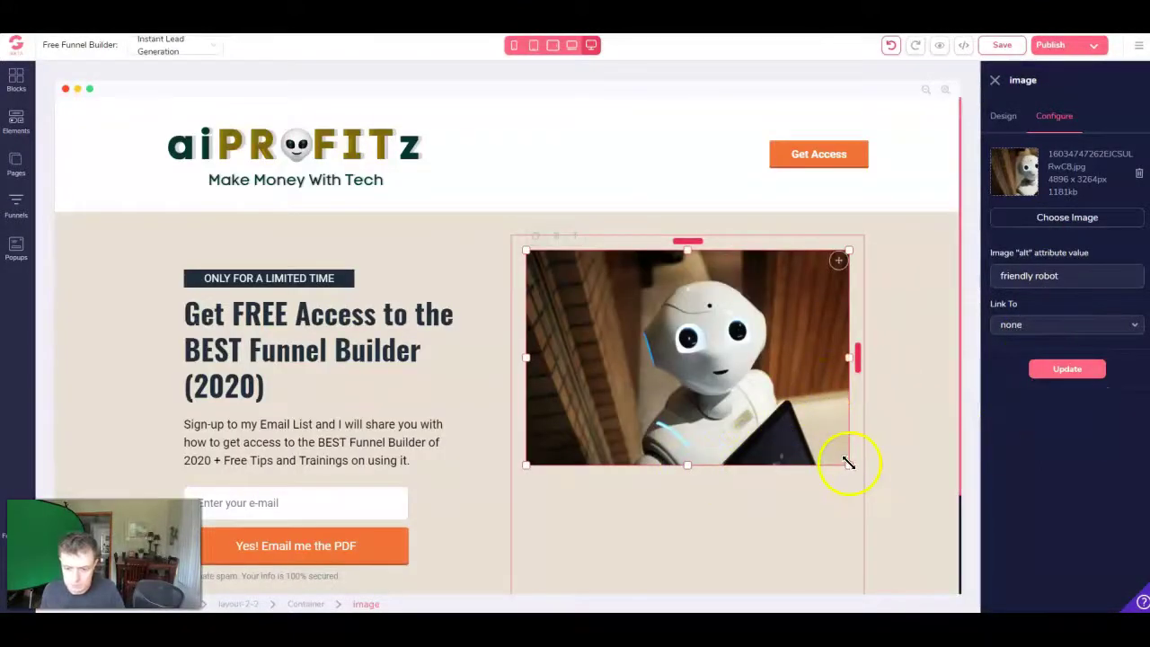
left_click_drag(849, 464, 845, 576)
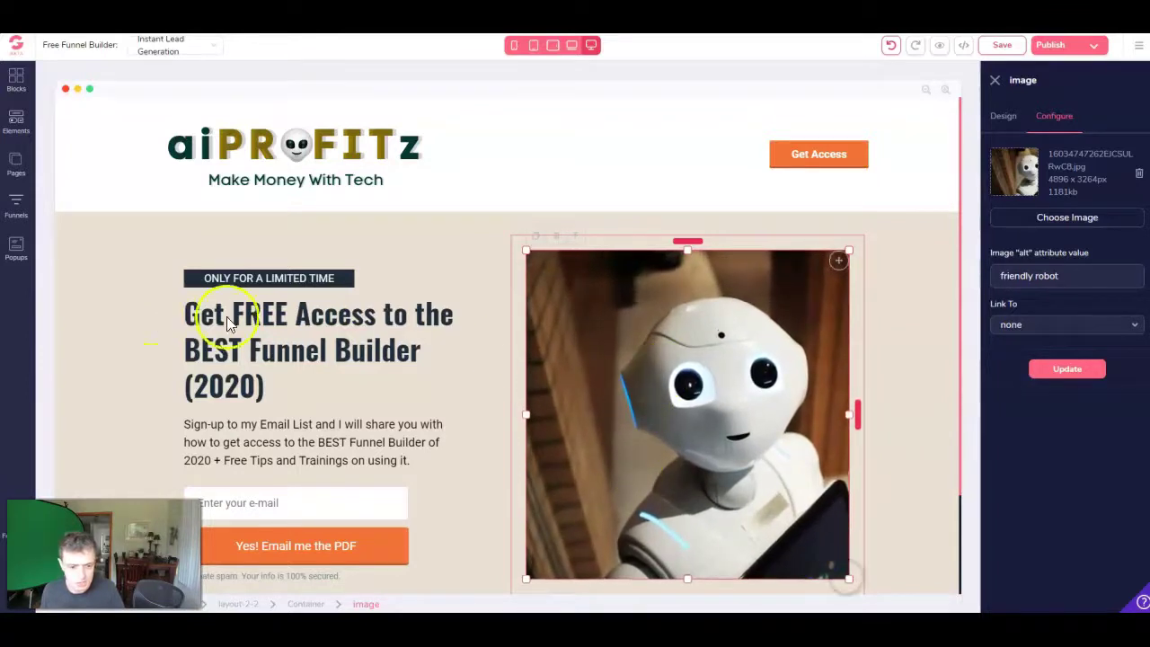
scroll(297, 503, "down", 1)
scroll(396, 485, "down", 1)
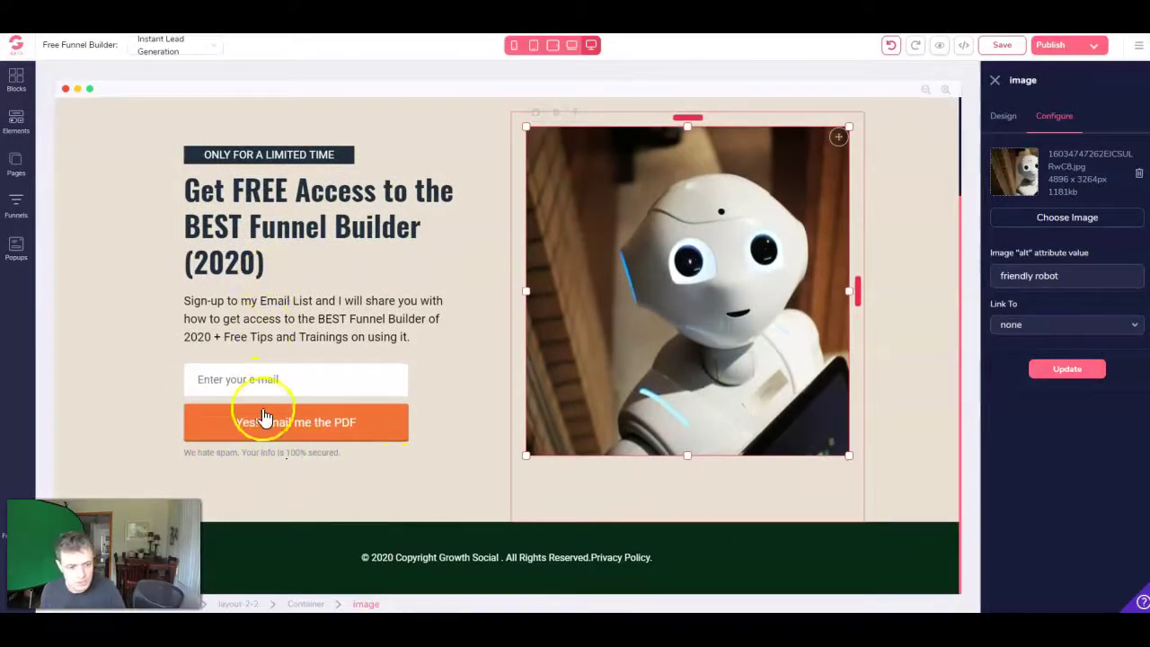
Change the ONLY FOR A LIMITED TIME badge background to dark green #082B15.
scroll(359, 290, "up", 2)
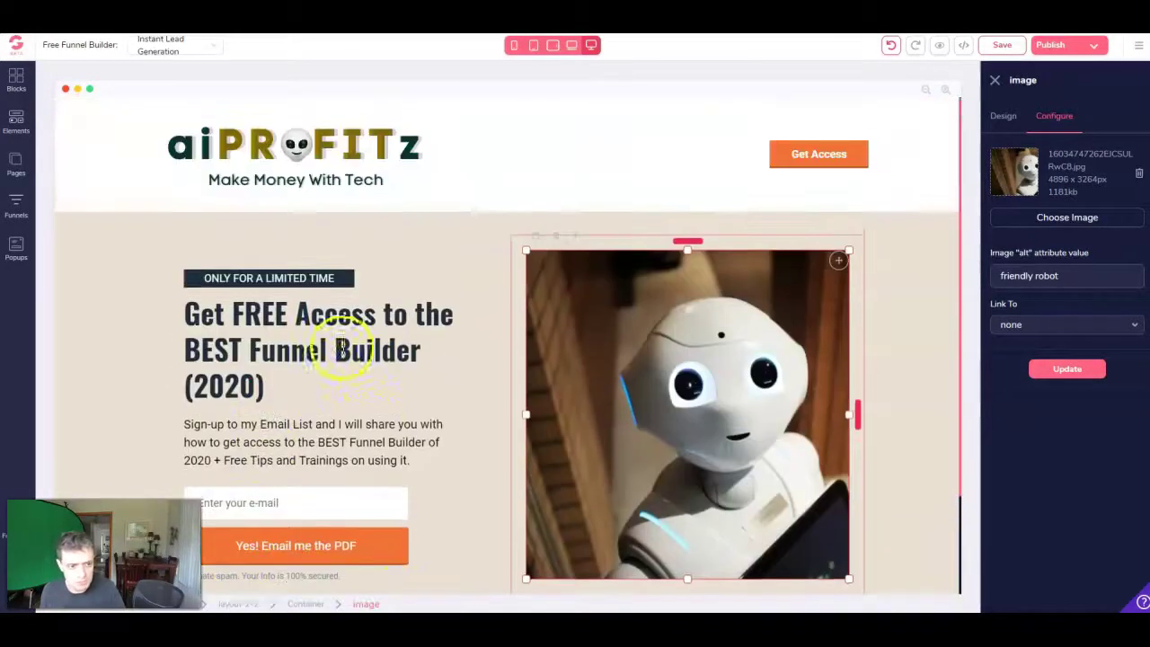
left_click(296, 274)
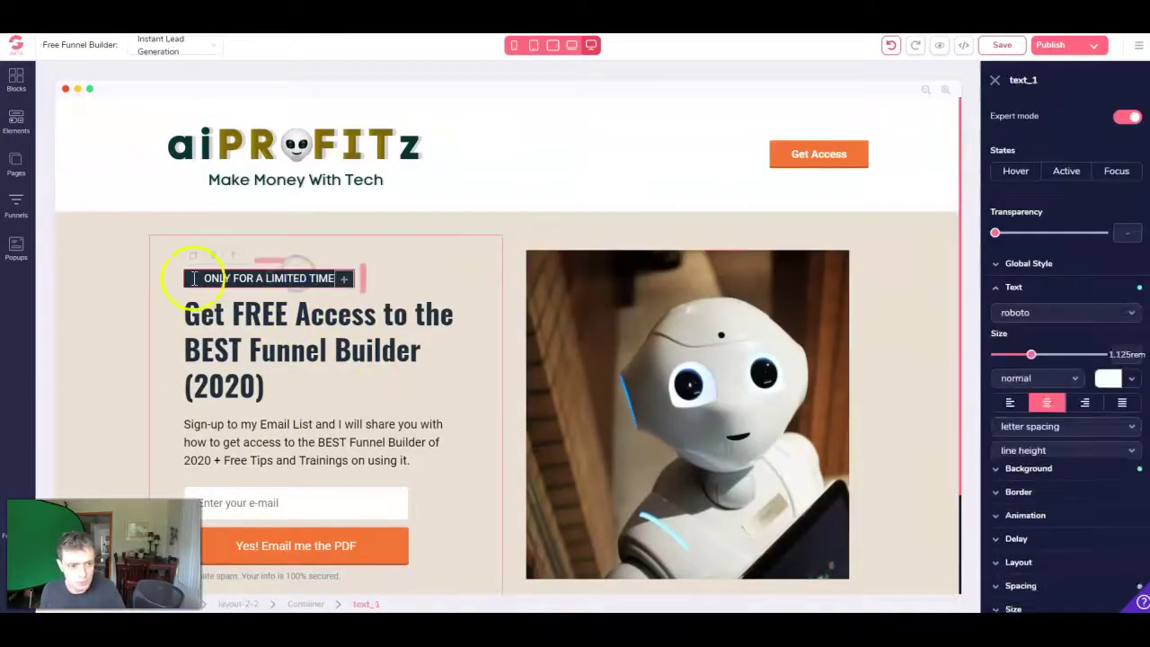
left_click(1031, 483)
scroll(1099, 479, "down", 1)
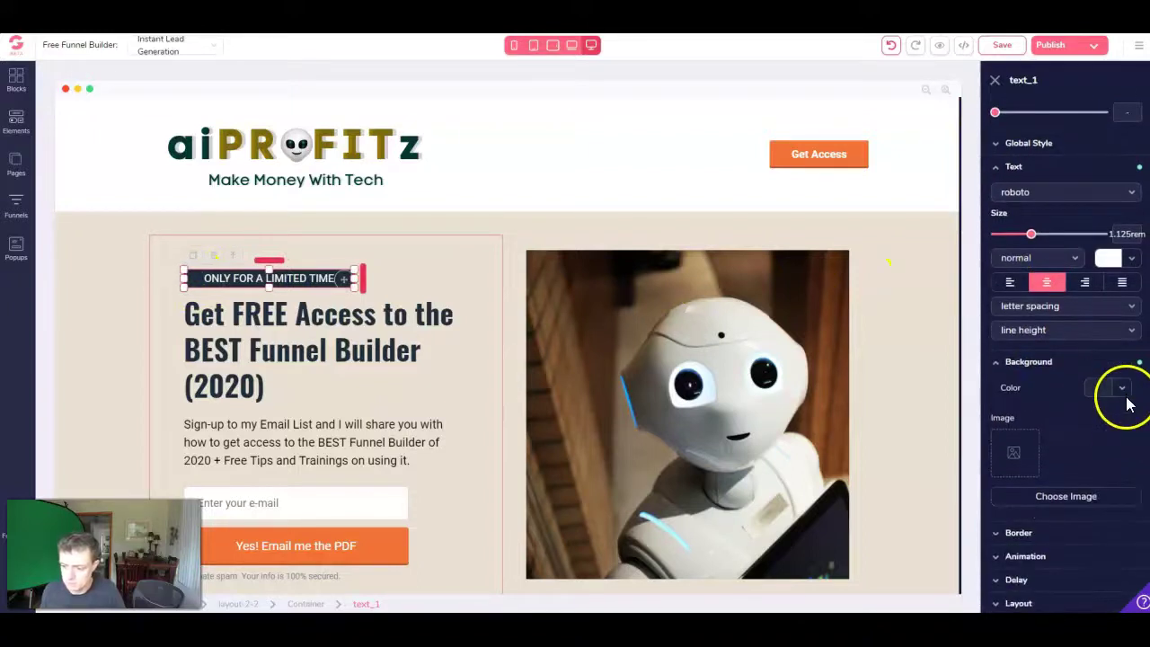
left_click(1123, 393)
left_click(1098, 491)
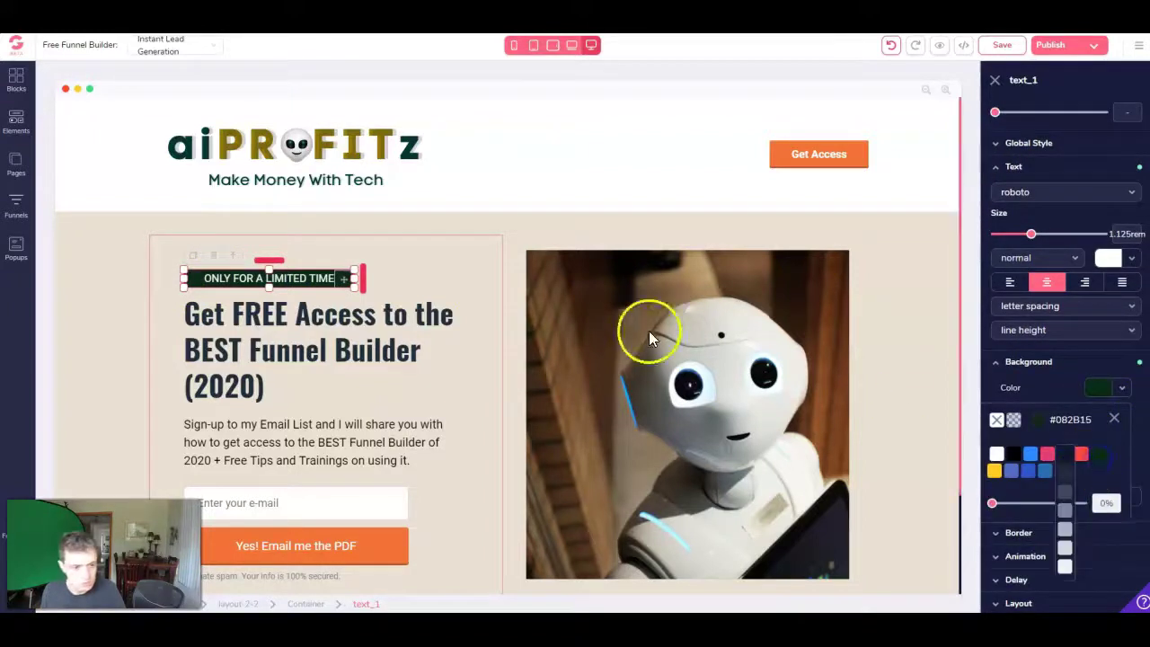
left_click(511, 219)
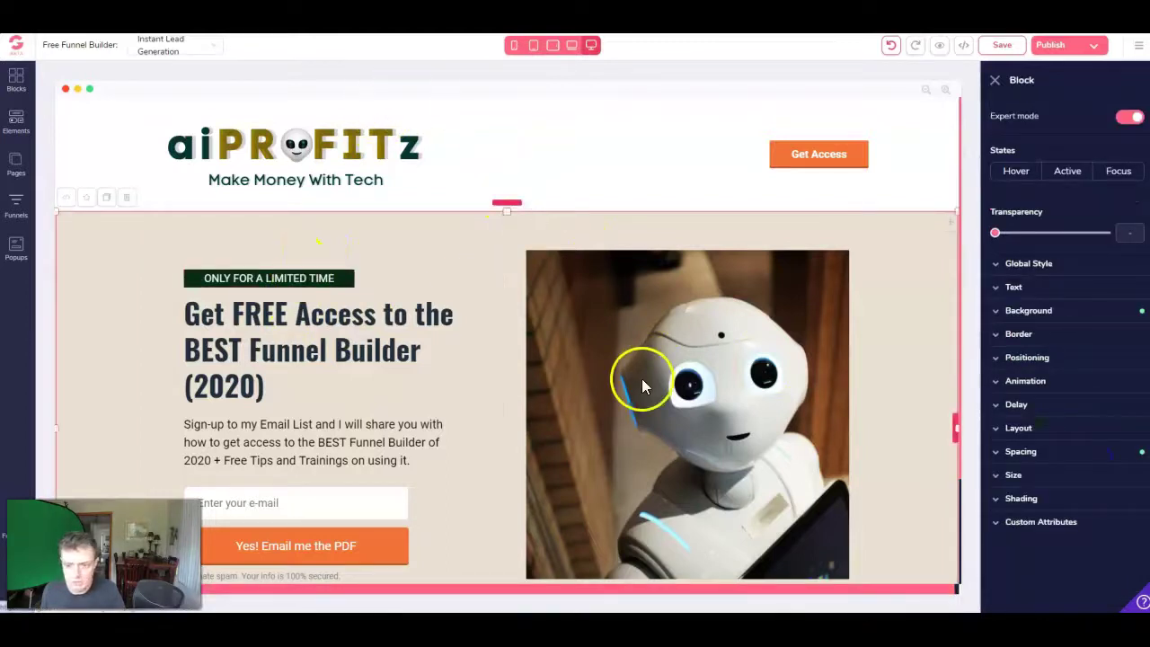
scroll(641, 342, "down", 1)
scroll(514, 567, "down", 3)
scroll(462, 403, "up", 3)
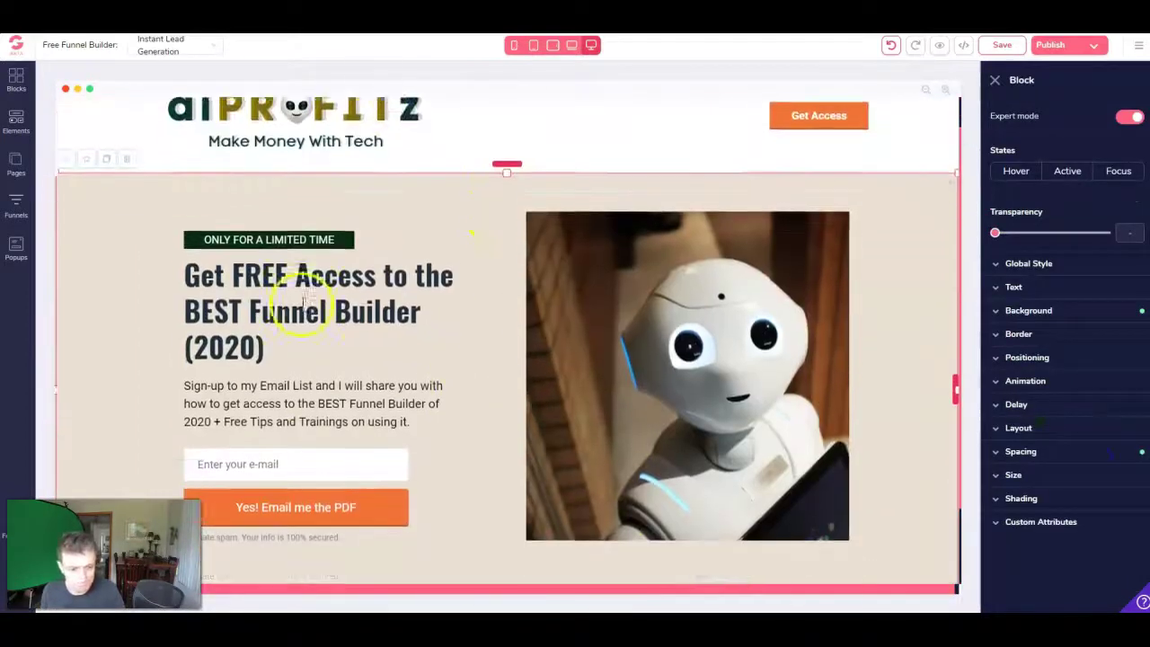
scroll(277, 461, "down", 1)
Enable validation on the email field with input type email and non-empty required.
left_click(412, 449)
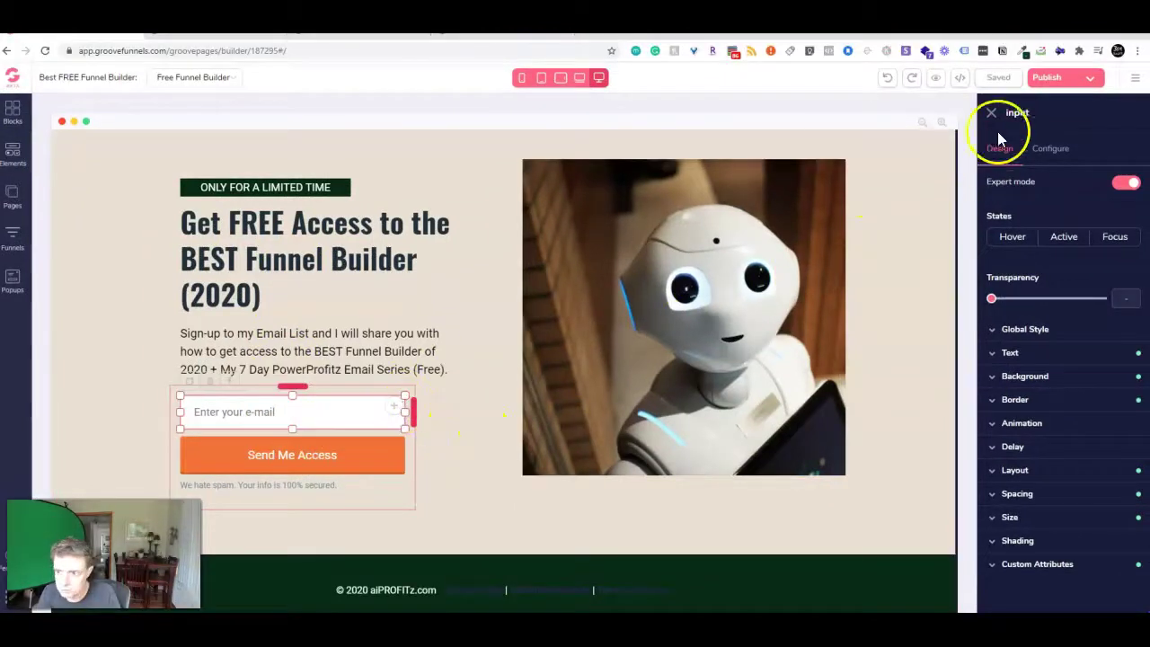
left_click(1050, 148)
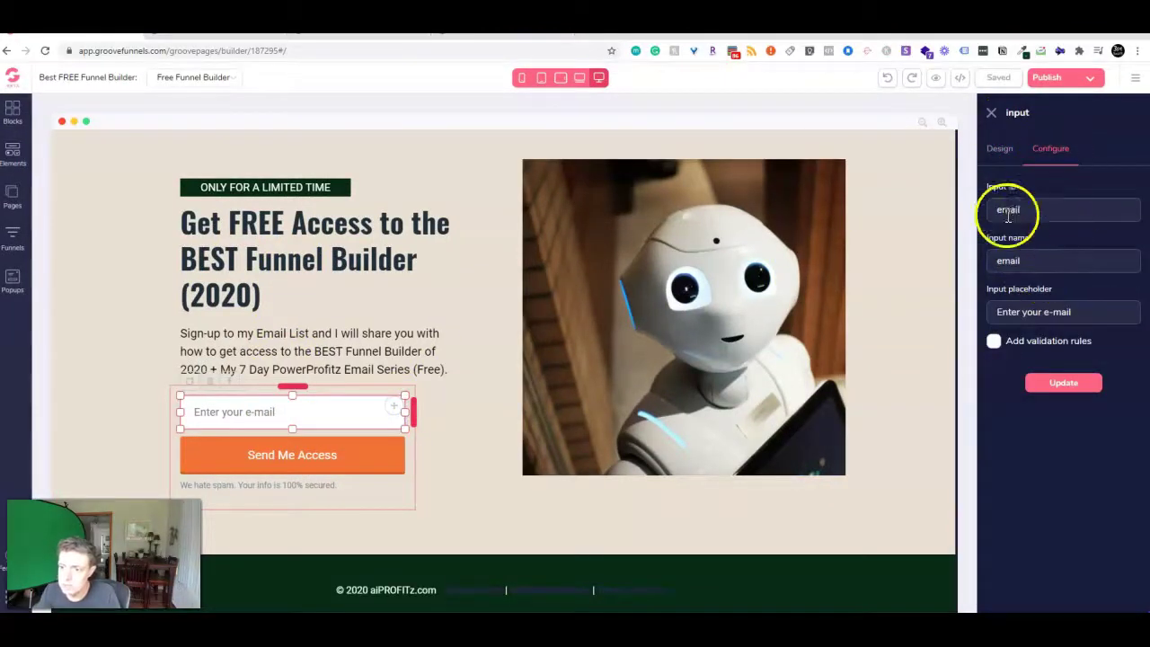
double_click(1011, 210)
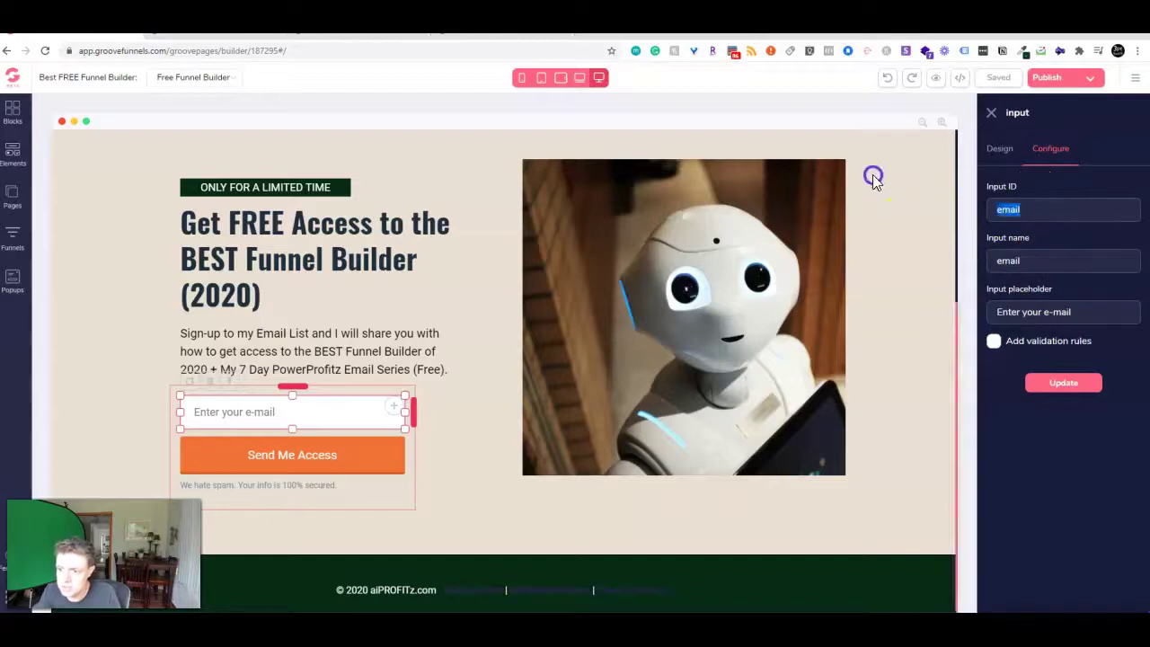
double_click(1053, 260)
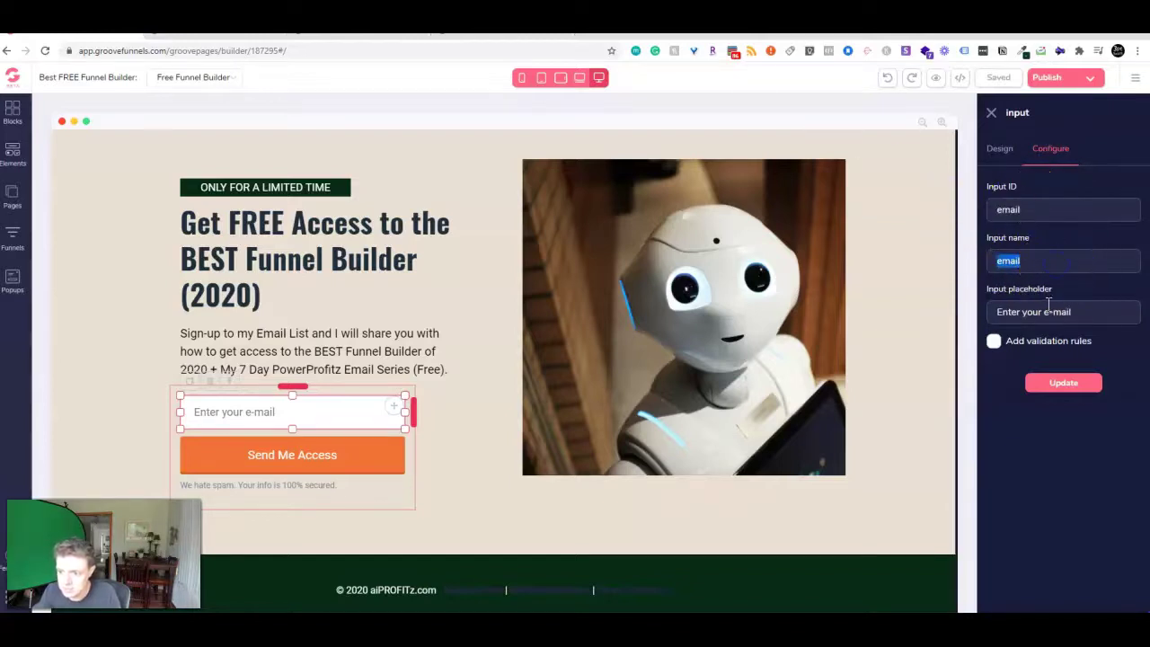
left_click_drag(1109, 311, 1042, 305)
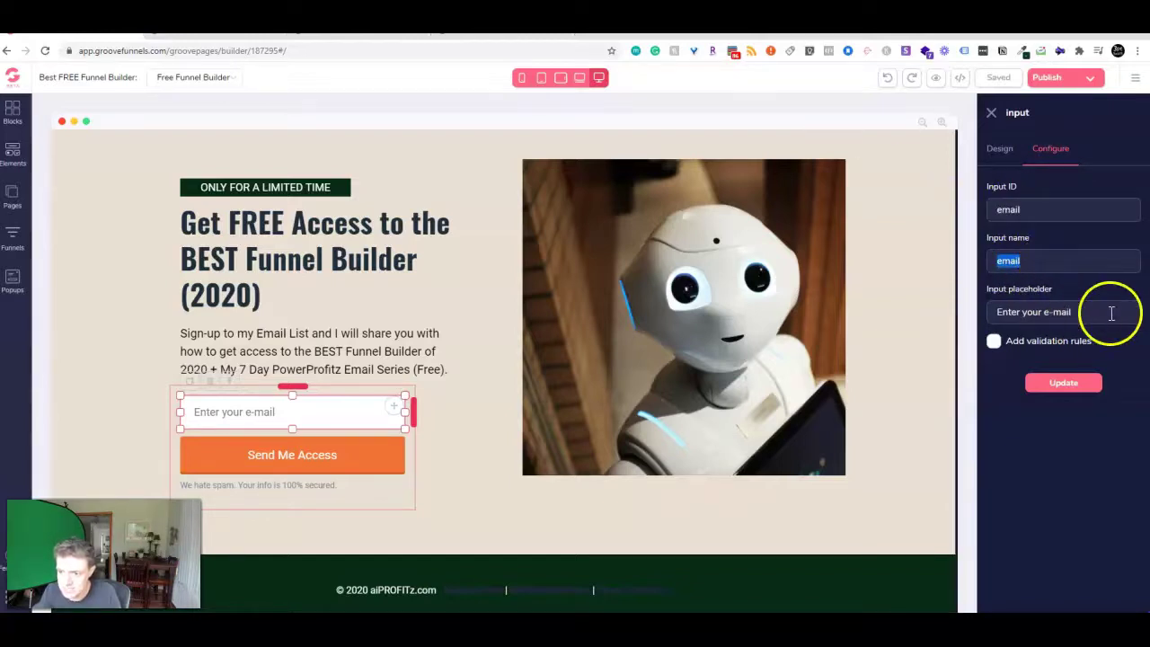
left_click(994, 340)
left_click(1018, 384)
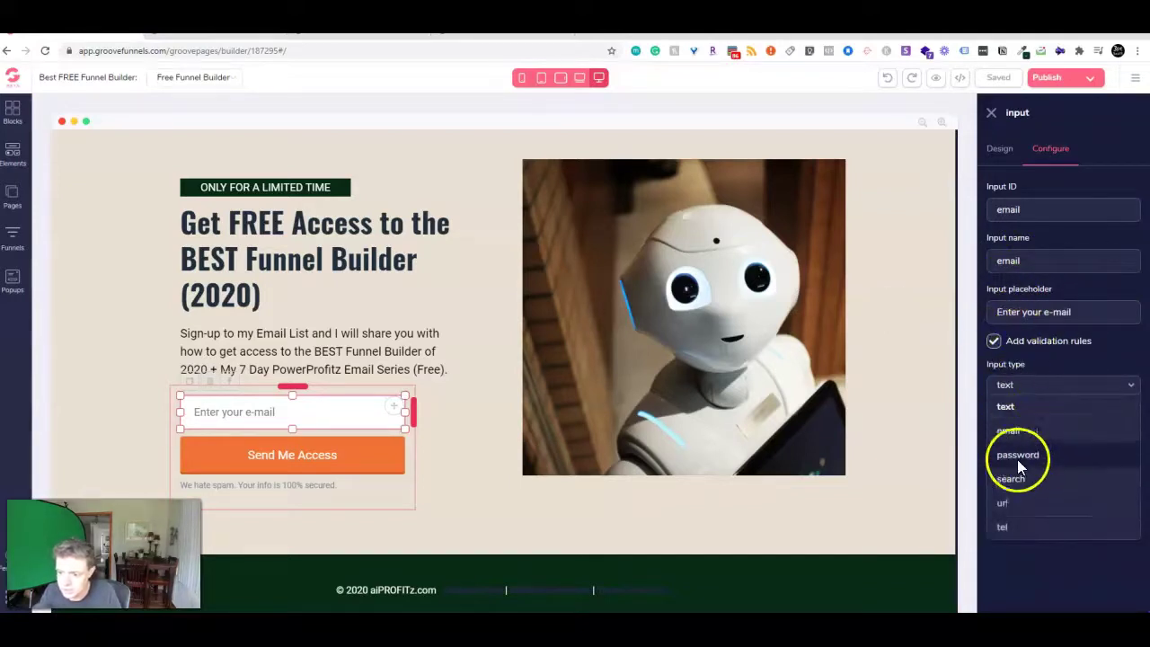
left_click(1022, 430)
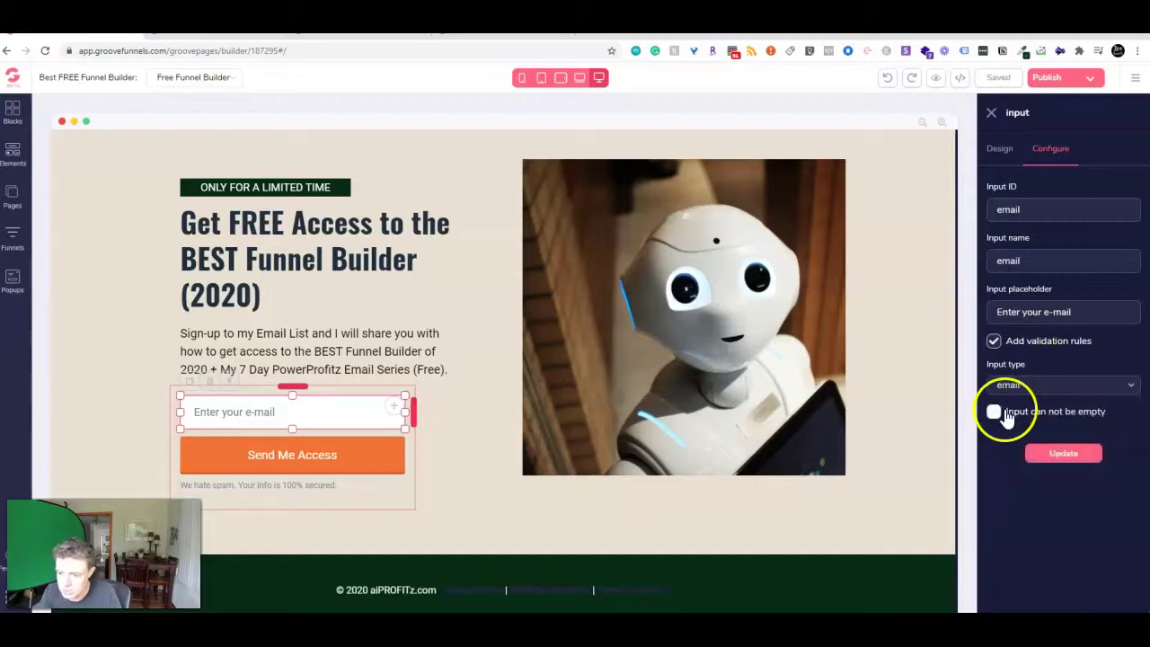
left_click(1064, 455)
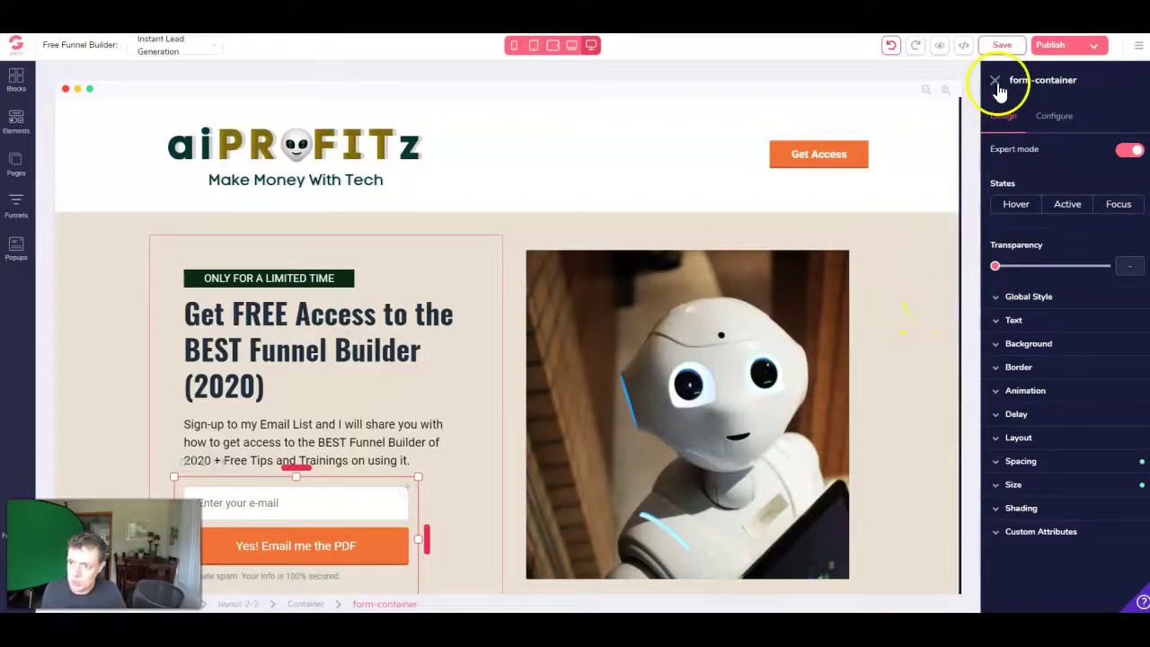
Set the form's action to the 7DayEmailSeries integration in the Configure settings.
scroll(334, 503, "down", 3)
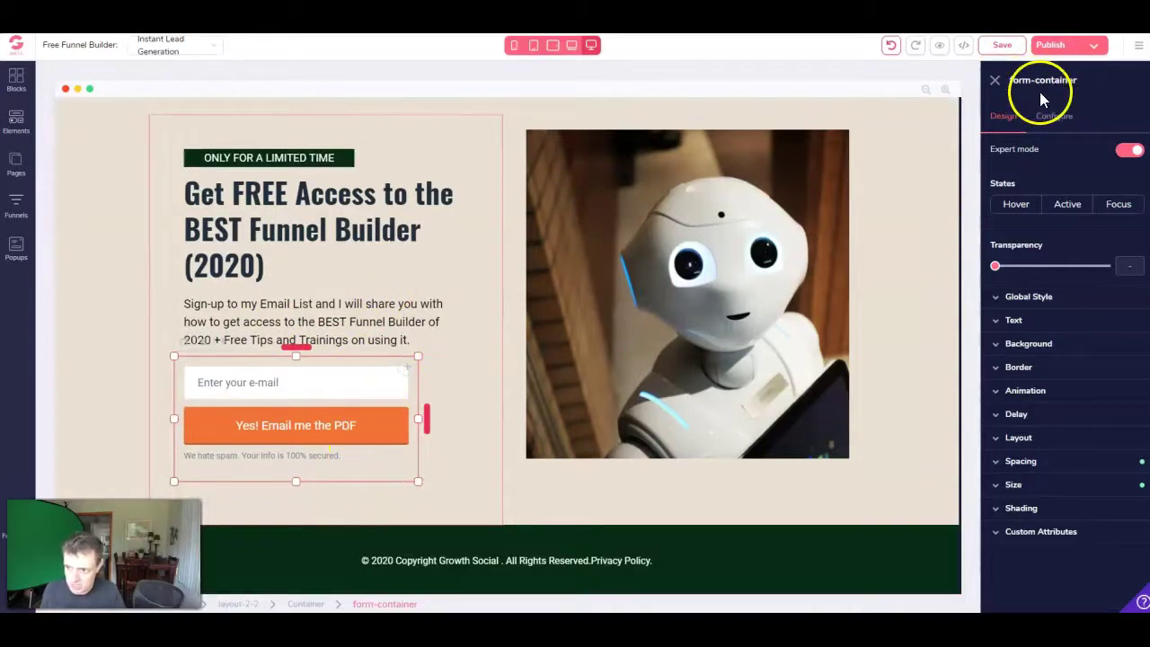
left_click(1060, 117)
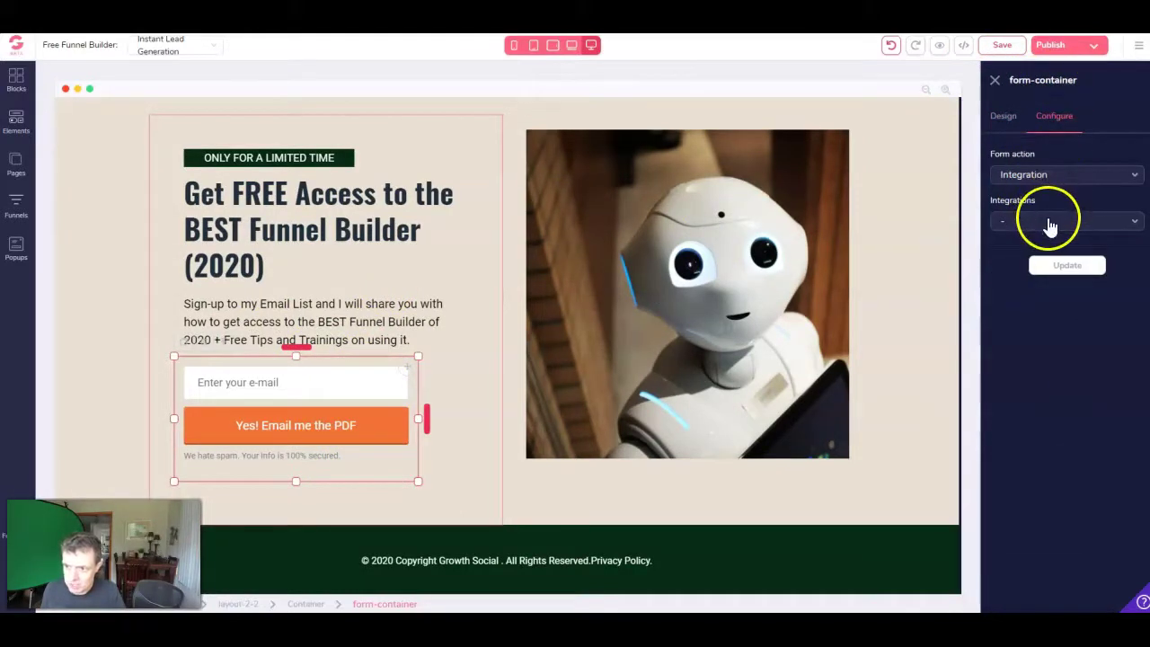
left_click(1050, 223)
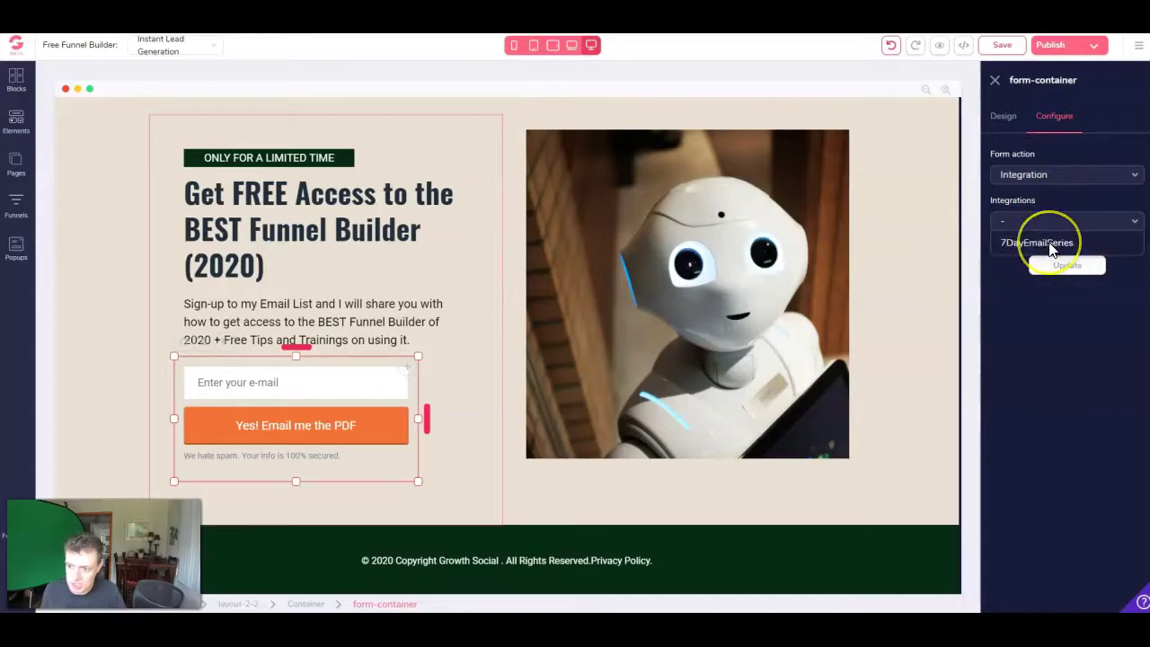
left_click(1049, 244)
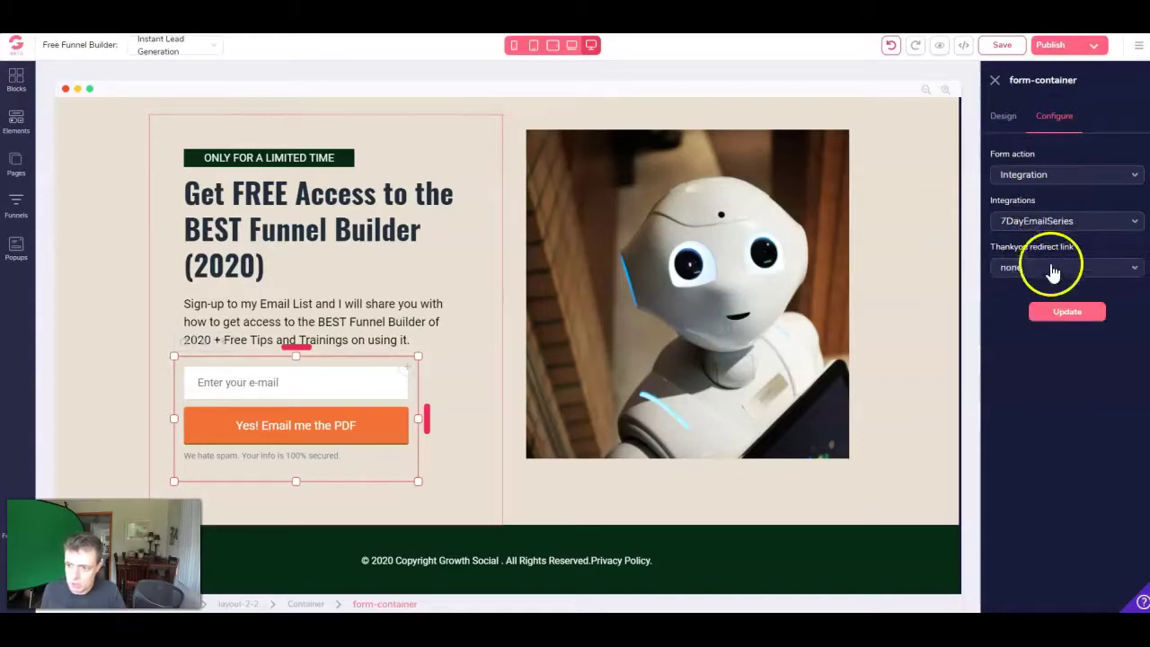
left_click(1027, 267)
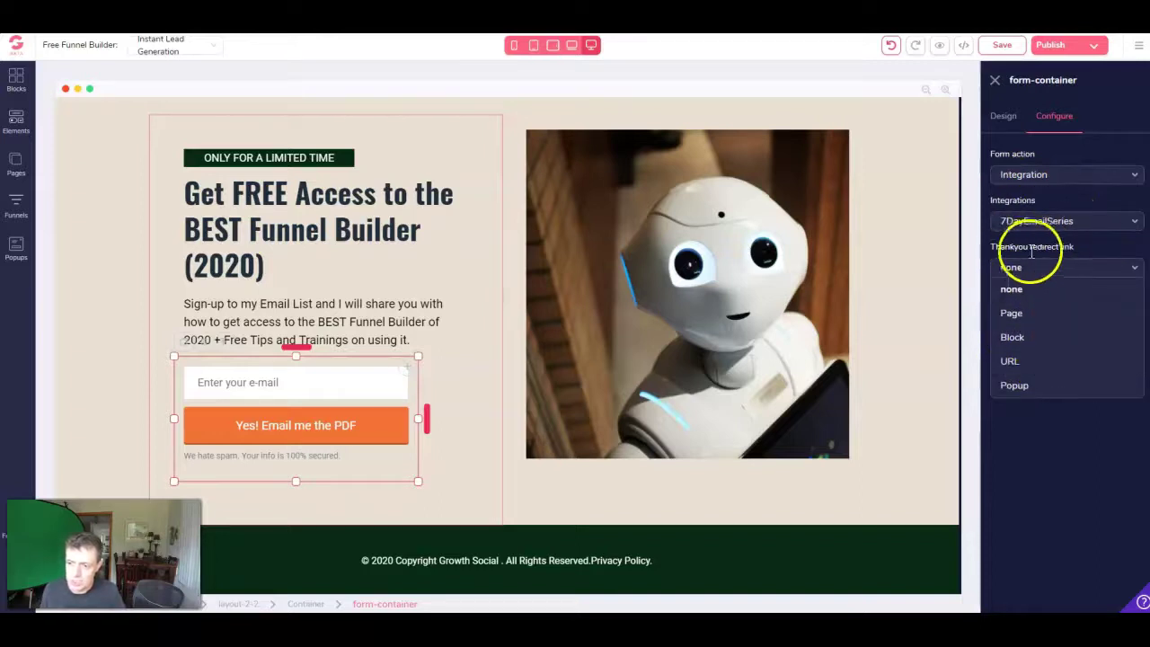
left_click(1032, 336)
left_click(1033, 267)
left_click(1021, 360)
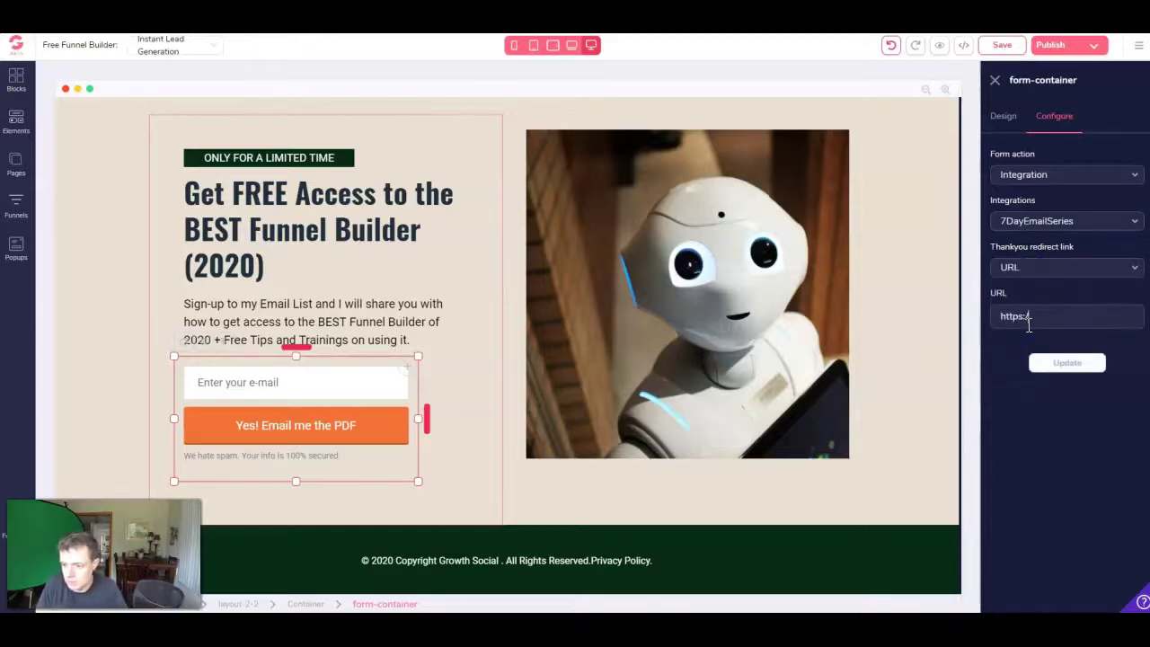
type("bridge.aiprofitz.com")
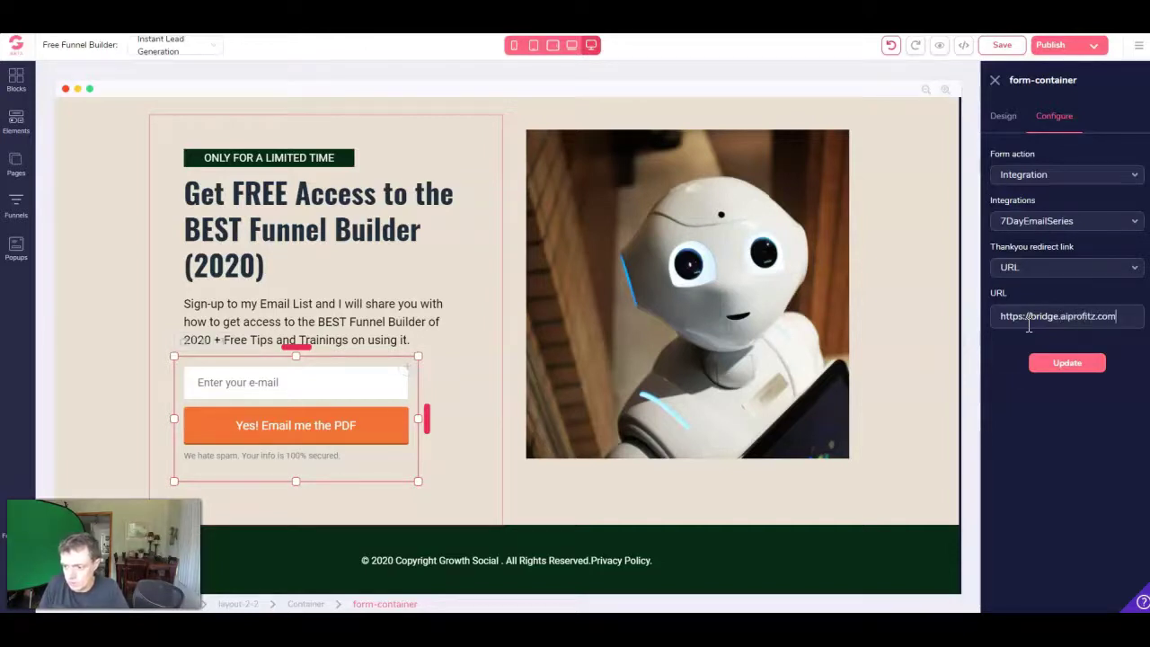
left_click(1066, 363)
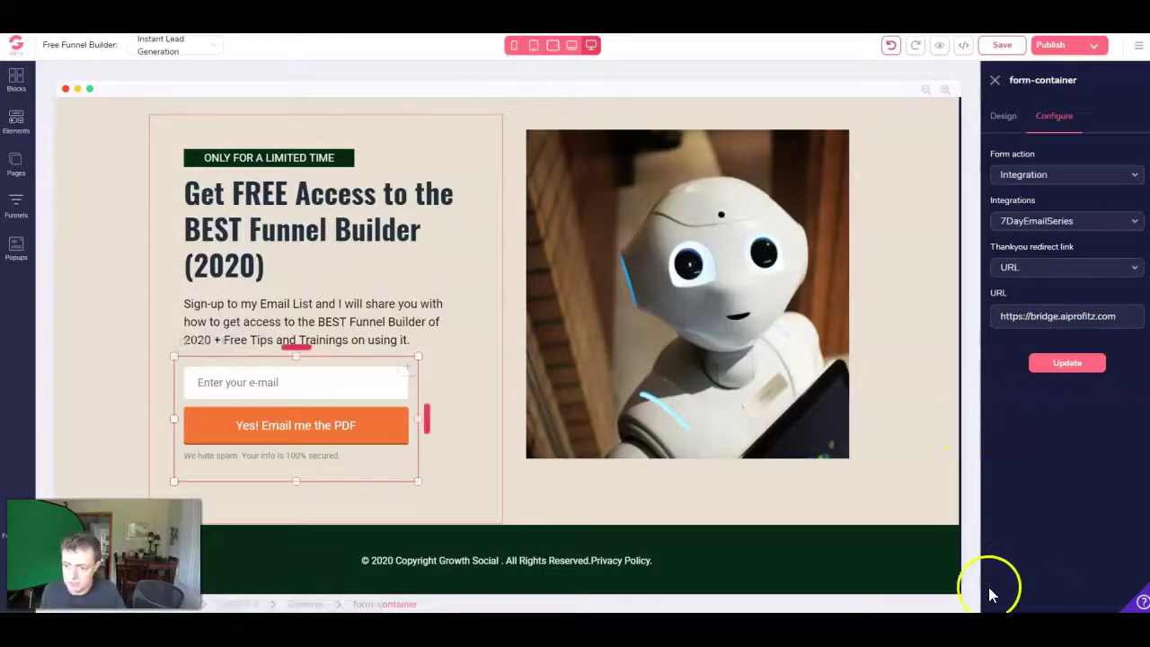
Look over the form settings, then close the form-container panel.
scroll(847, 522, "up", 3)
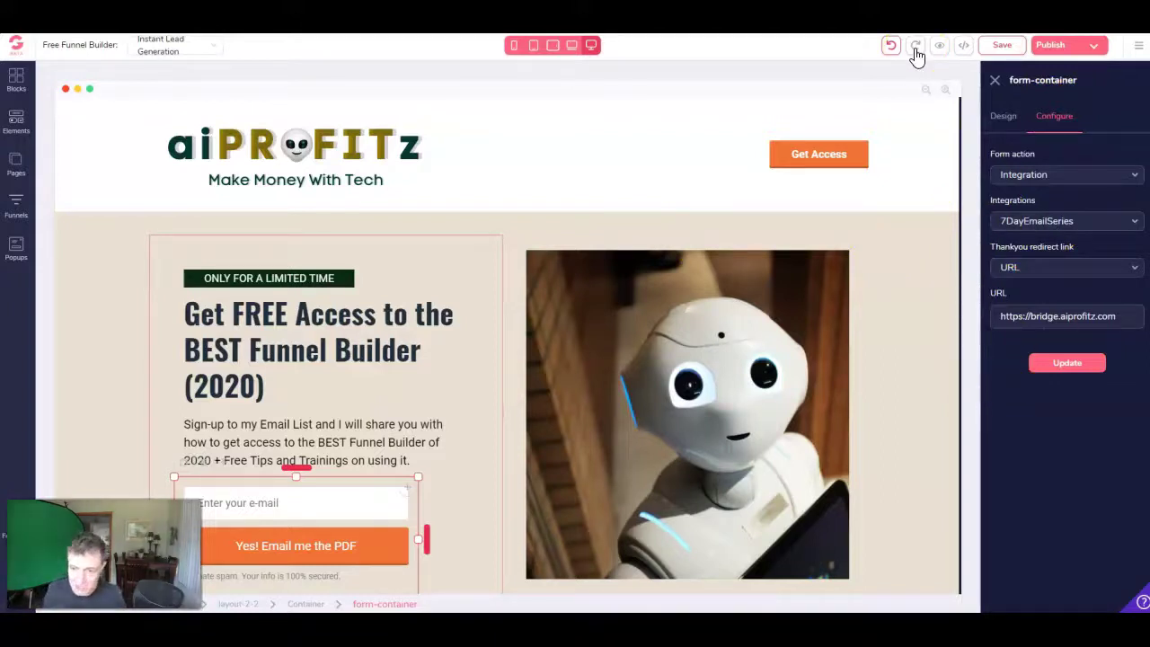
left_click(1035, 176)
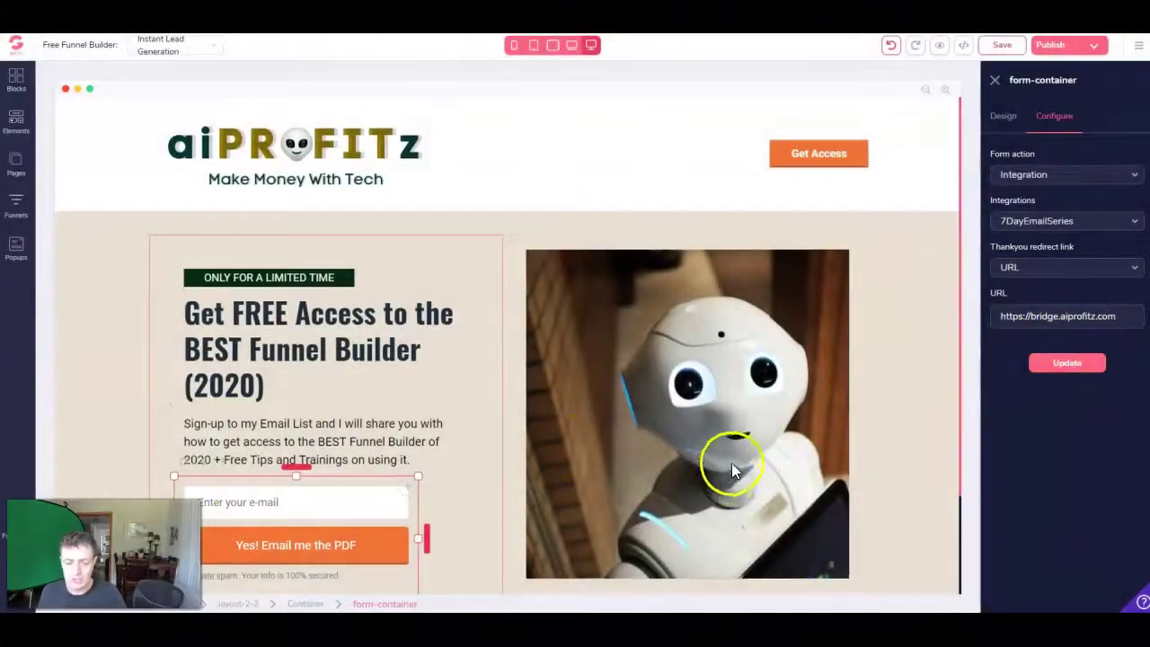
scroll(726, 461, "down", 2)
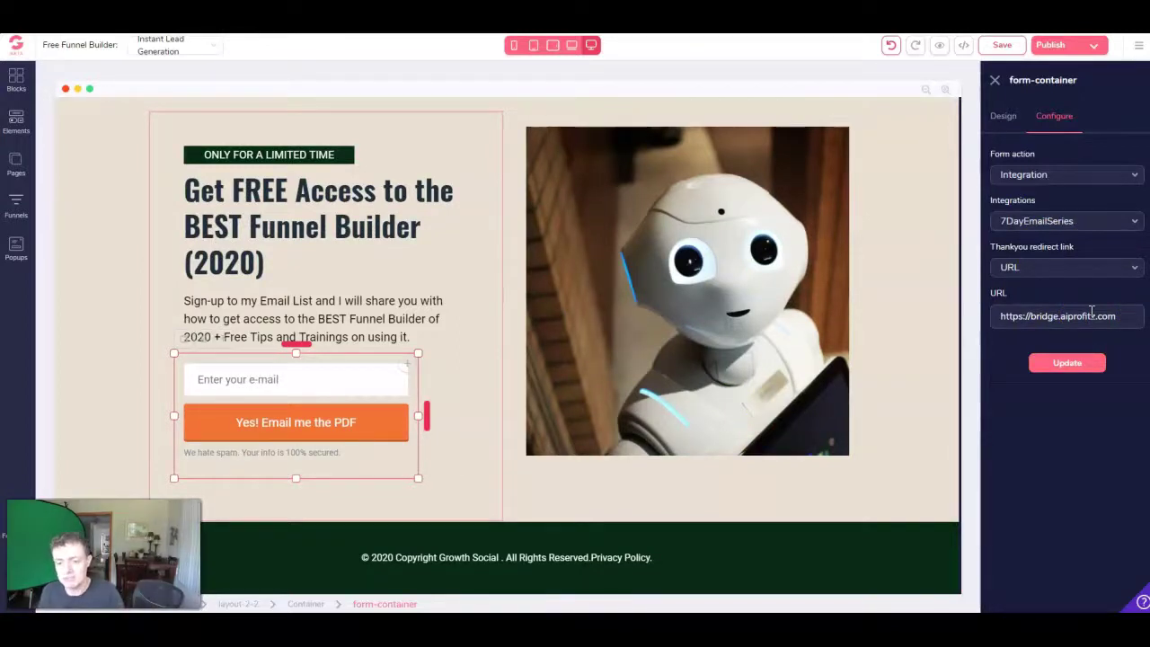
scroll(885, 330, "up", 2)
scroll(270, 439, "down", 2)
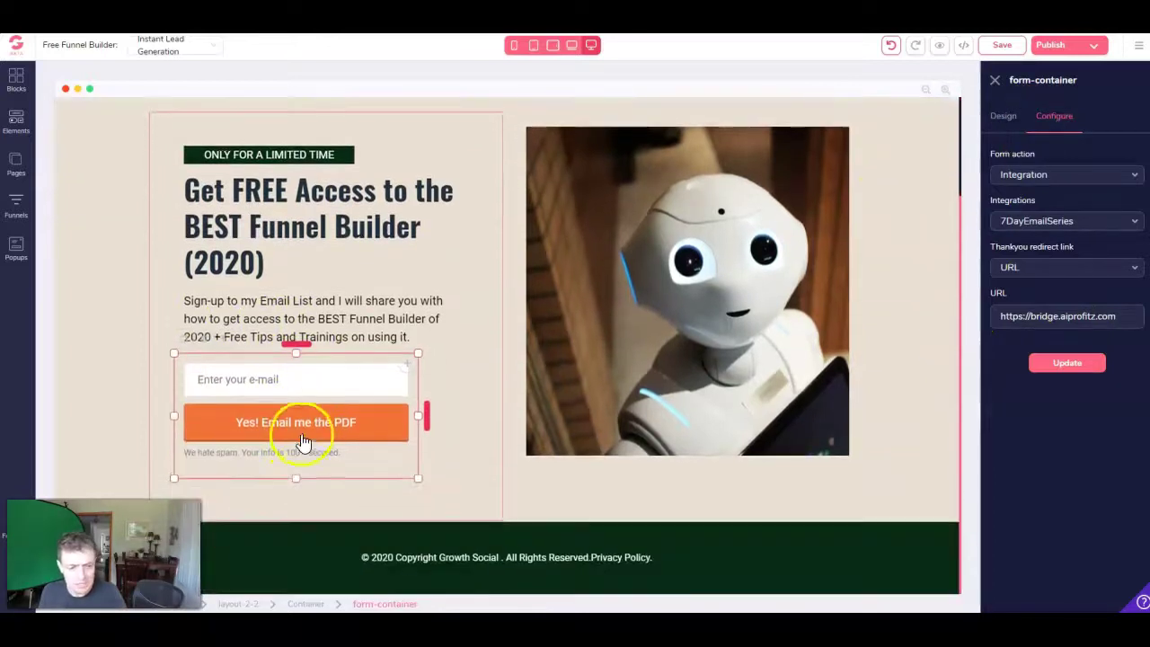
left_click(995, 80)
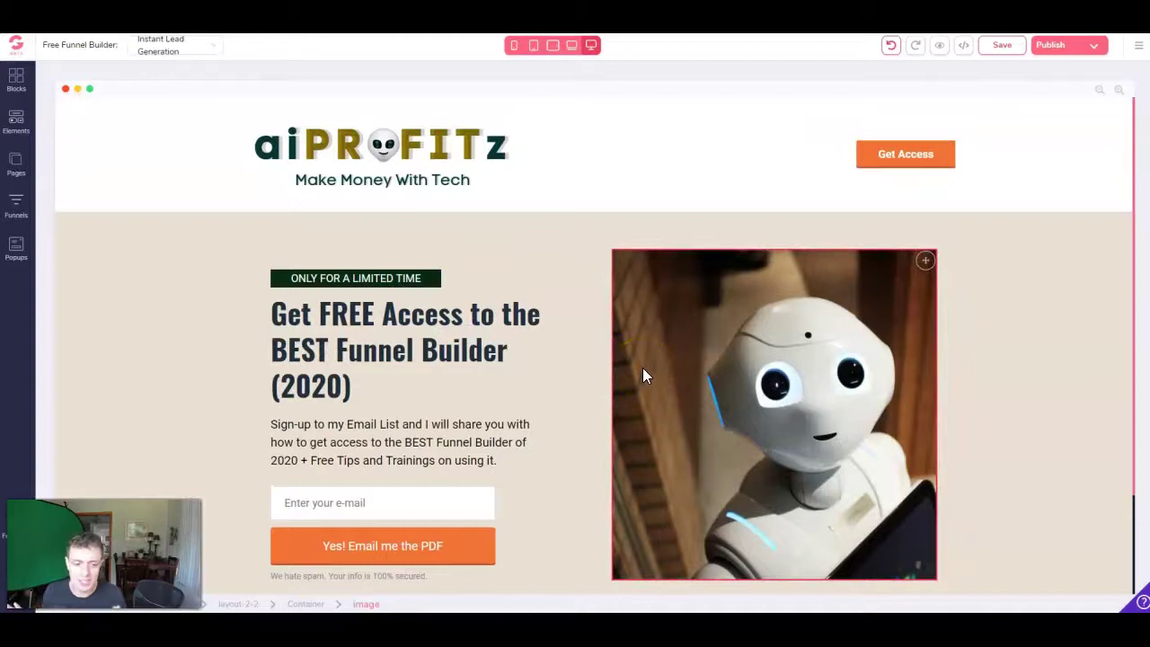
Check the sign-up description text, the 'Yes! Email me the PDF' button and the submit button.
left_click(332, 544)
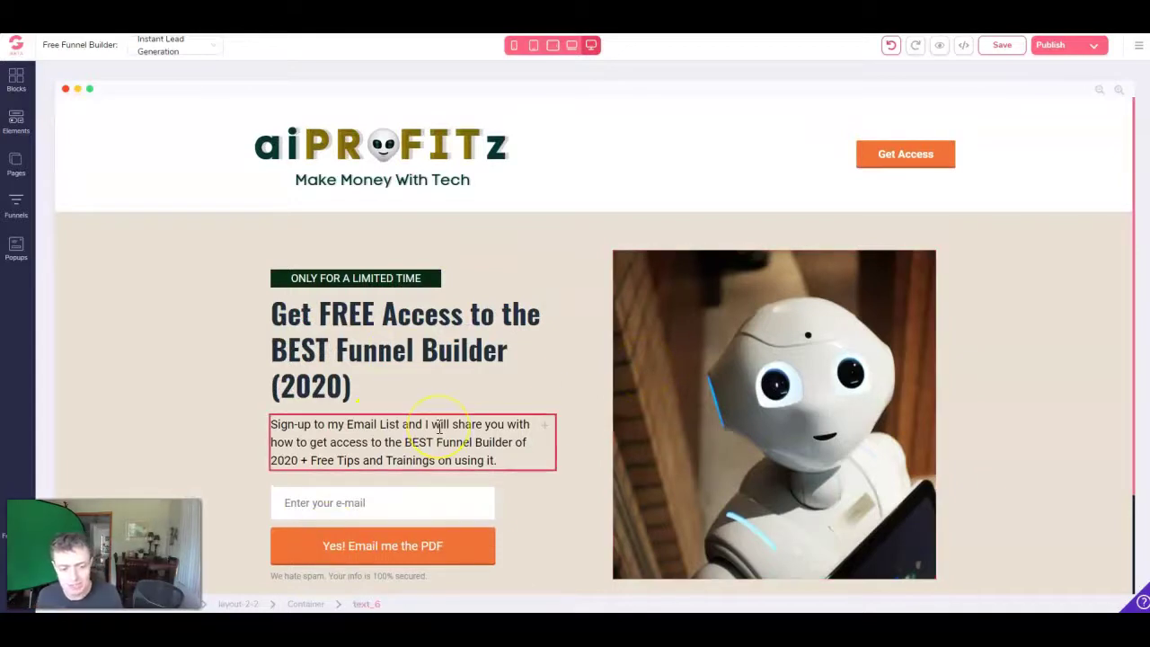
scroll(441, 437, "down", 2)
left_click(431, 492)
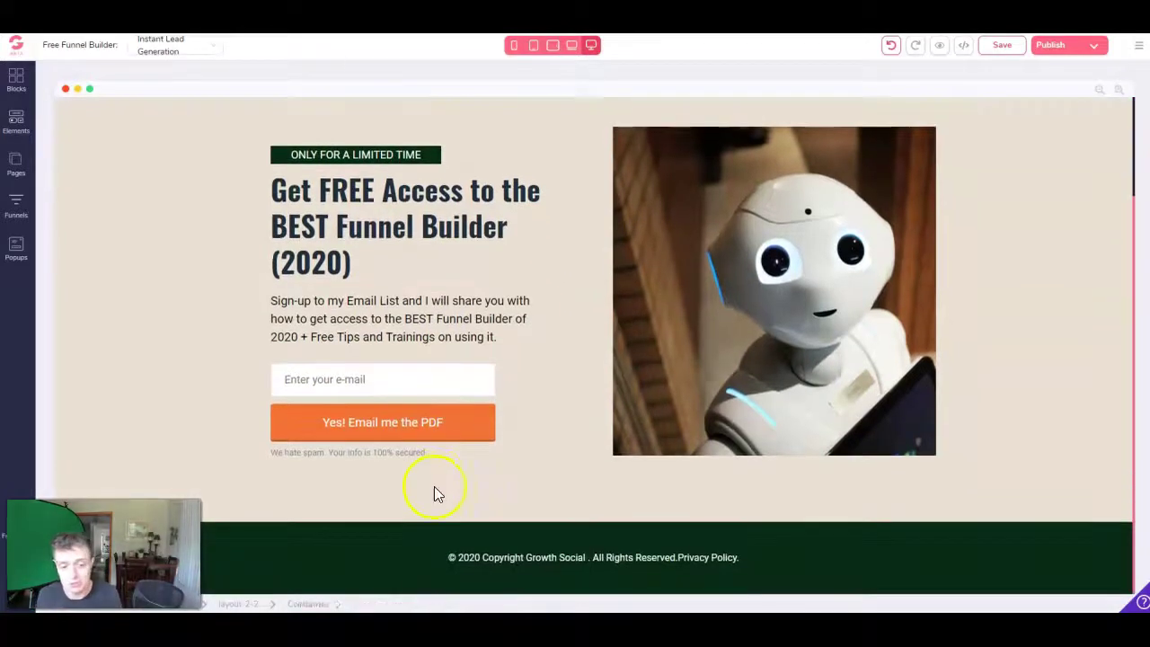
left_click(452, 426)
scroll(454, 429, "up", 2)
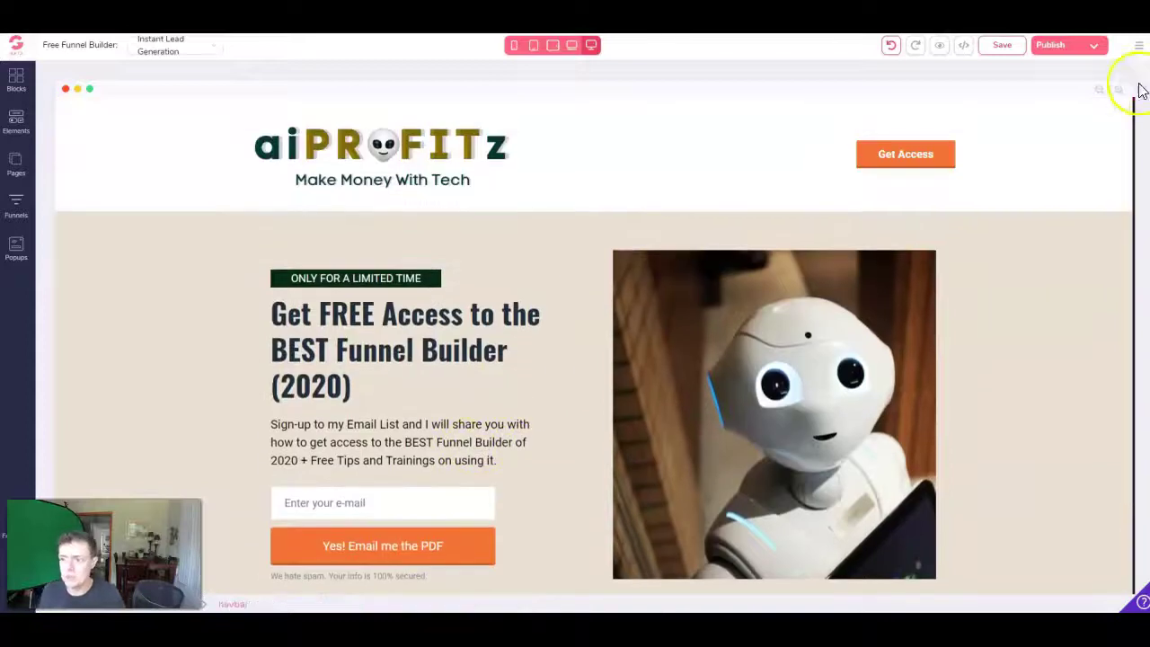
left_click(1138, 45)
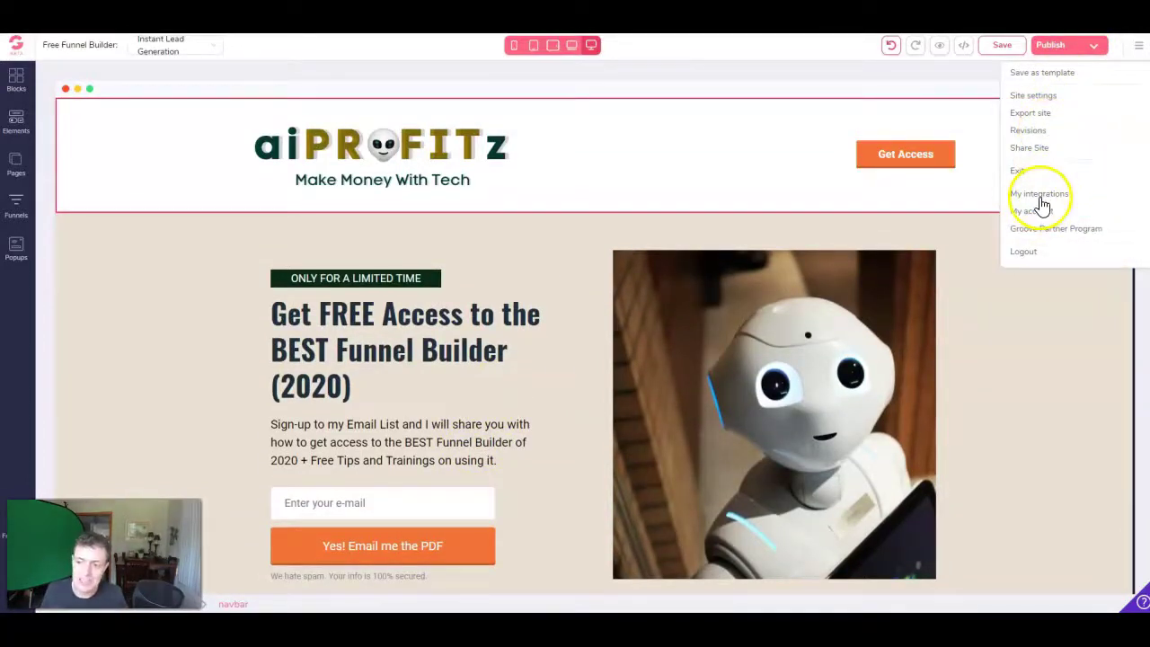
Open My integrations from the site menu to see the Zapier 7DayEmailSeries integration.
left_click(1022, 326)
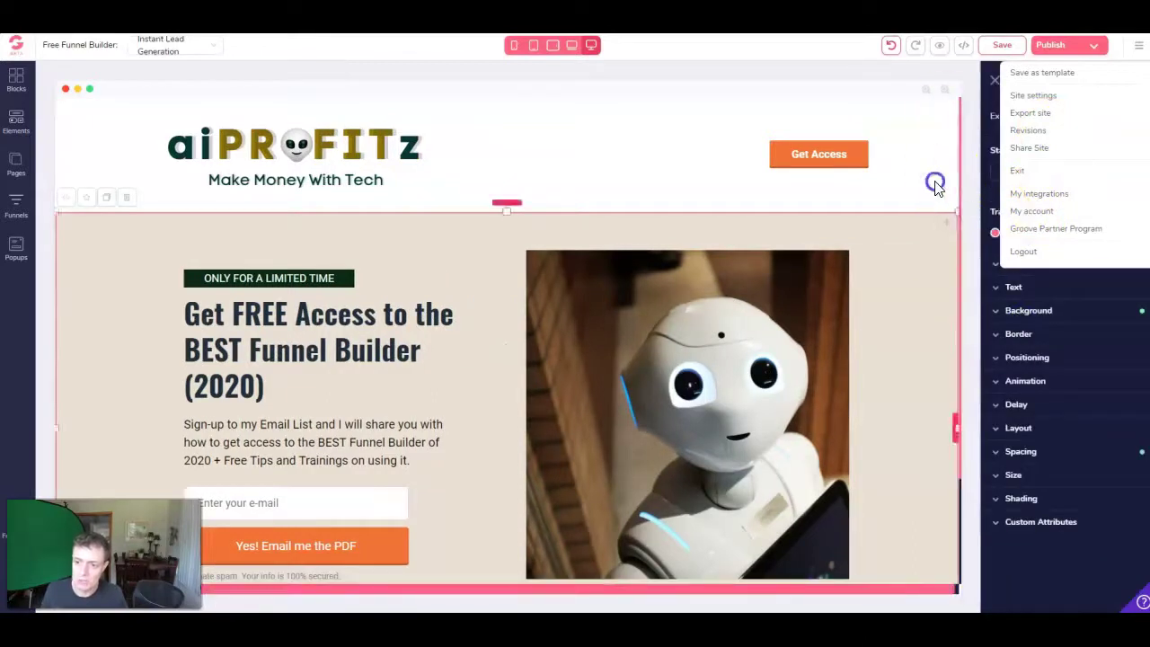
left_click(935, 185)
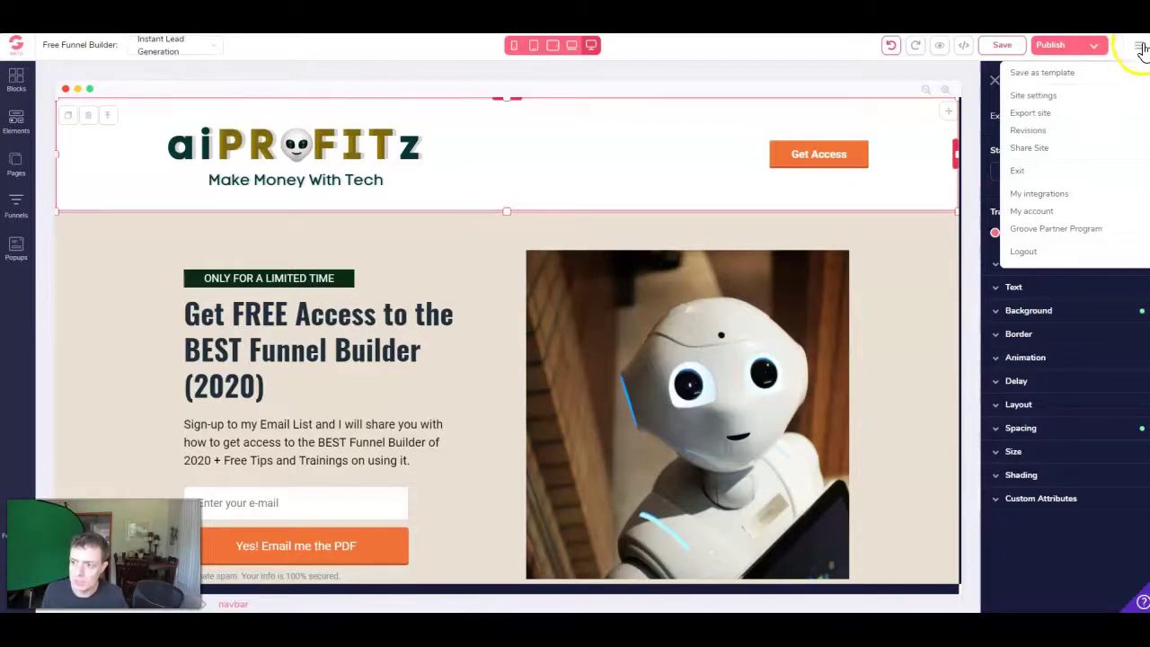
left_click(1029, 196)
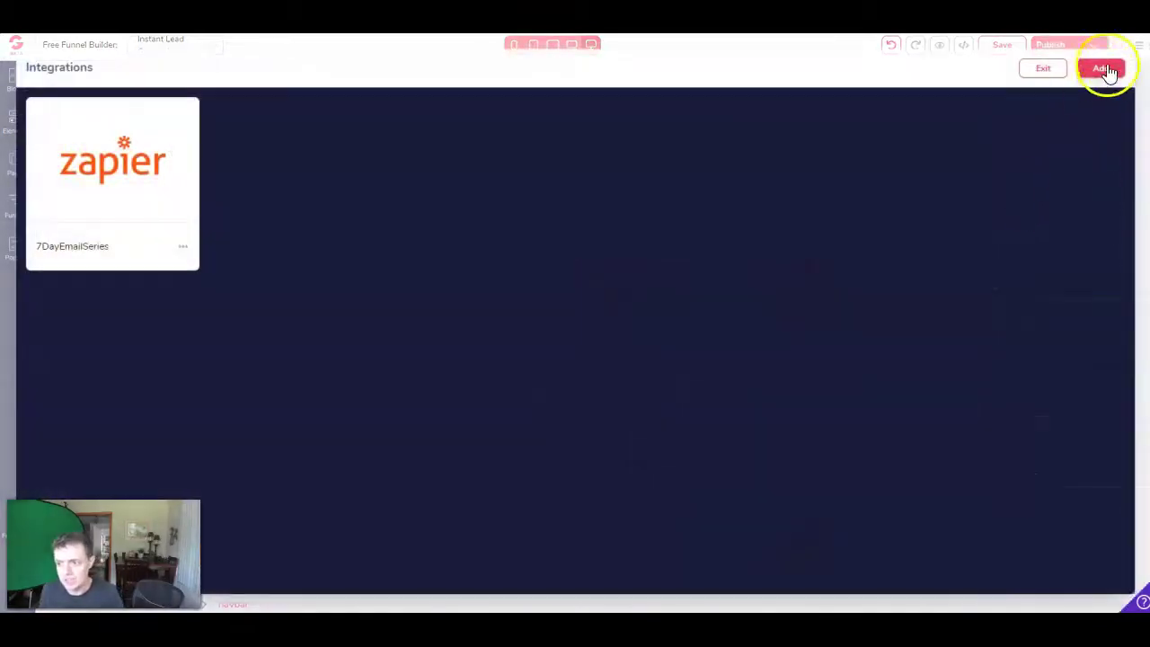
Add a Zapier integration named 7DayEmailSeries, then exit back to the page editor.
left_click(1108, 79)
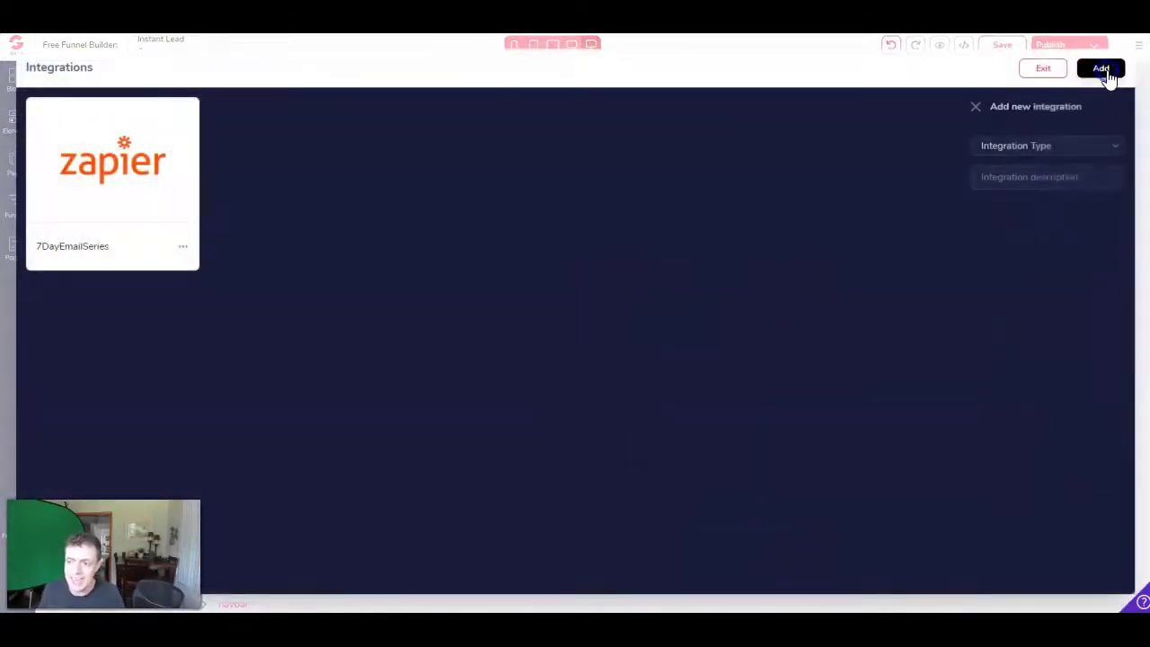
left_click(1082, 148)
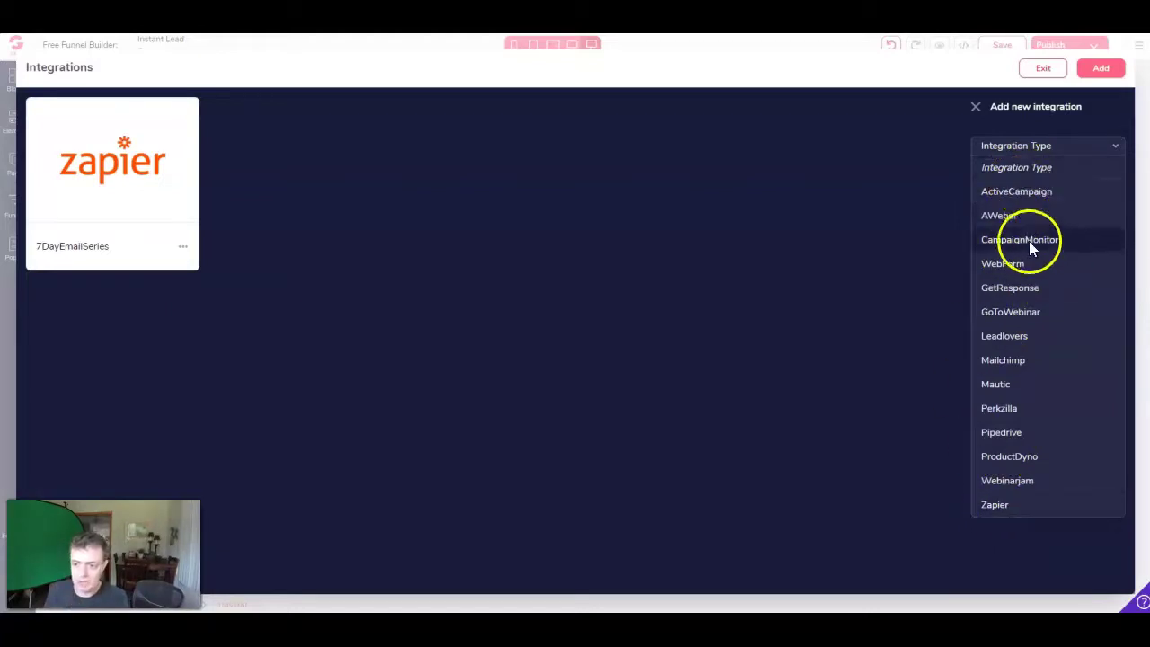
left_click(1022, 505)
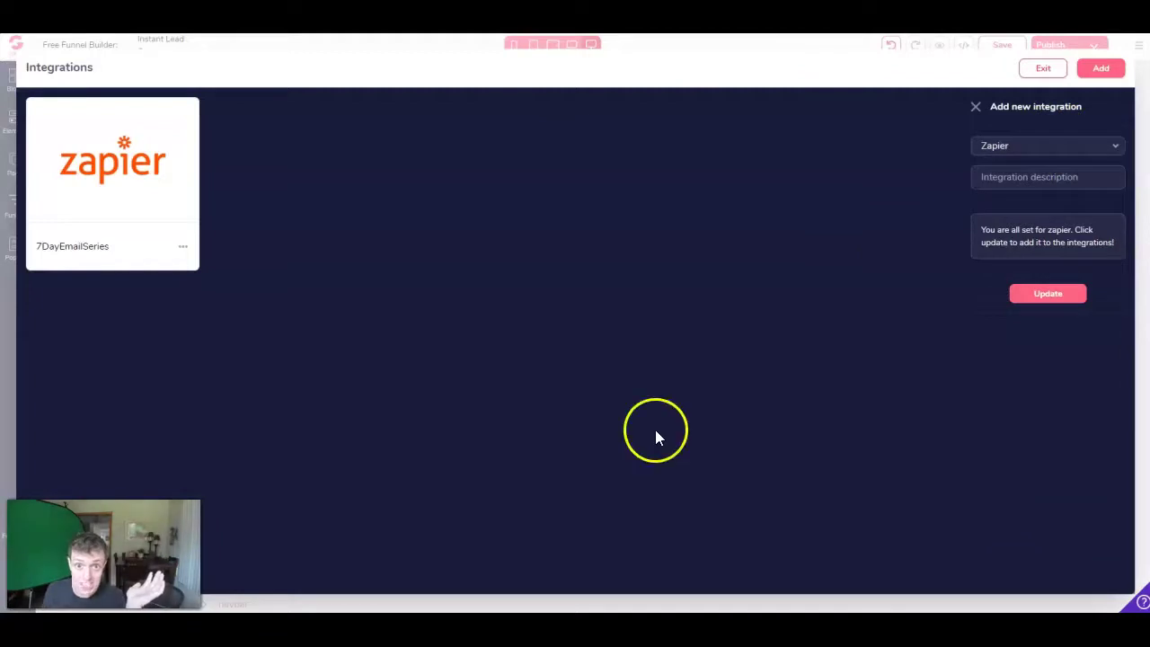
left_click(1044, 70)
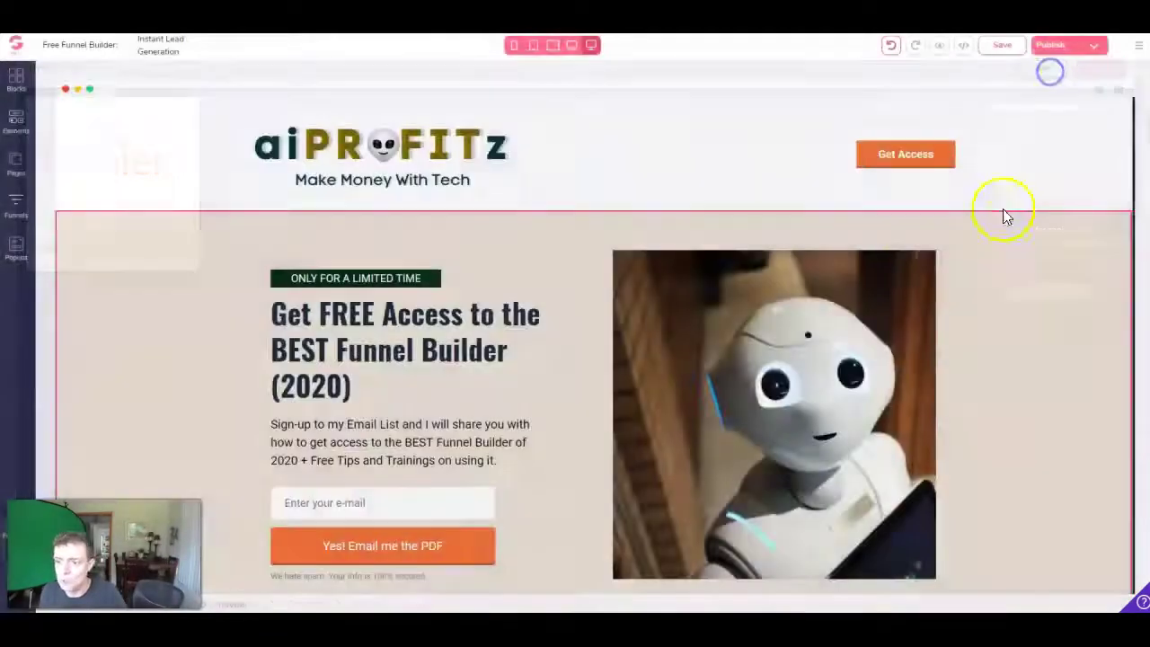
Open the Blocks library and expand the Countdown Timers templates.
scroll(848, 467, "down", 2)
scroll(989, 440, "up", 2)
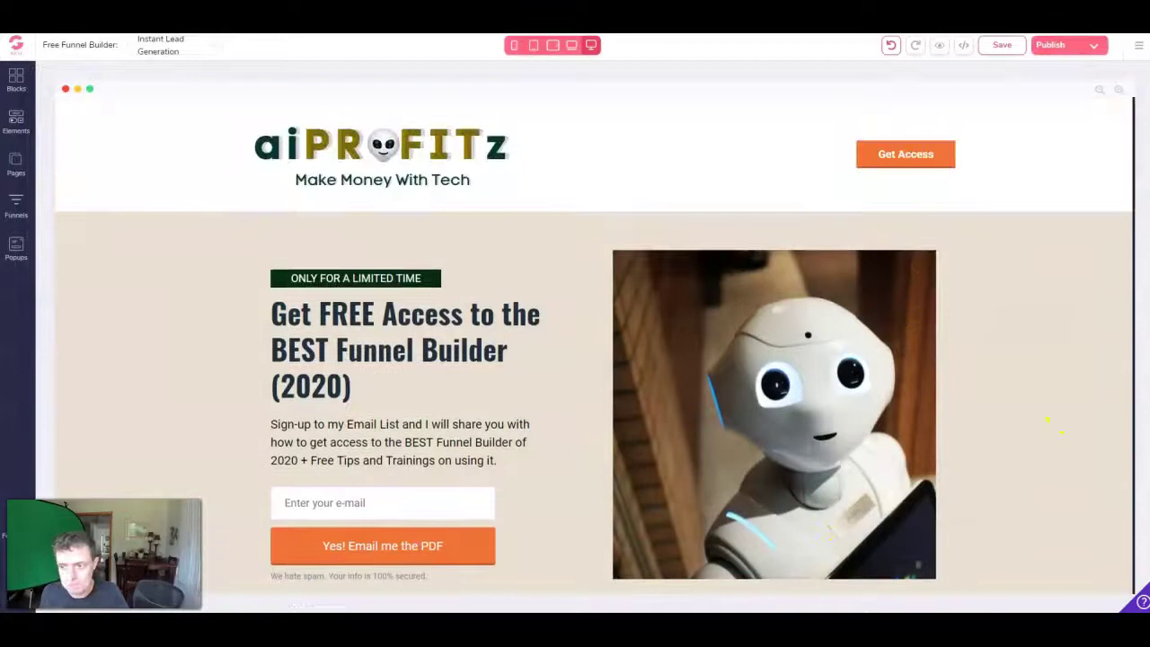
scroll(637, 251, "down", 2)
scroll(619, 256, "up", 2)
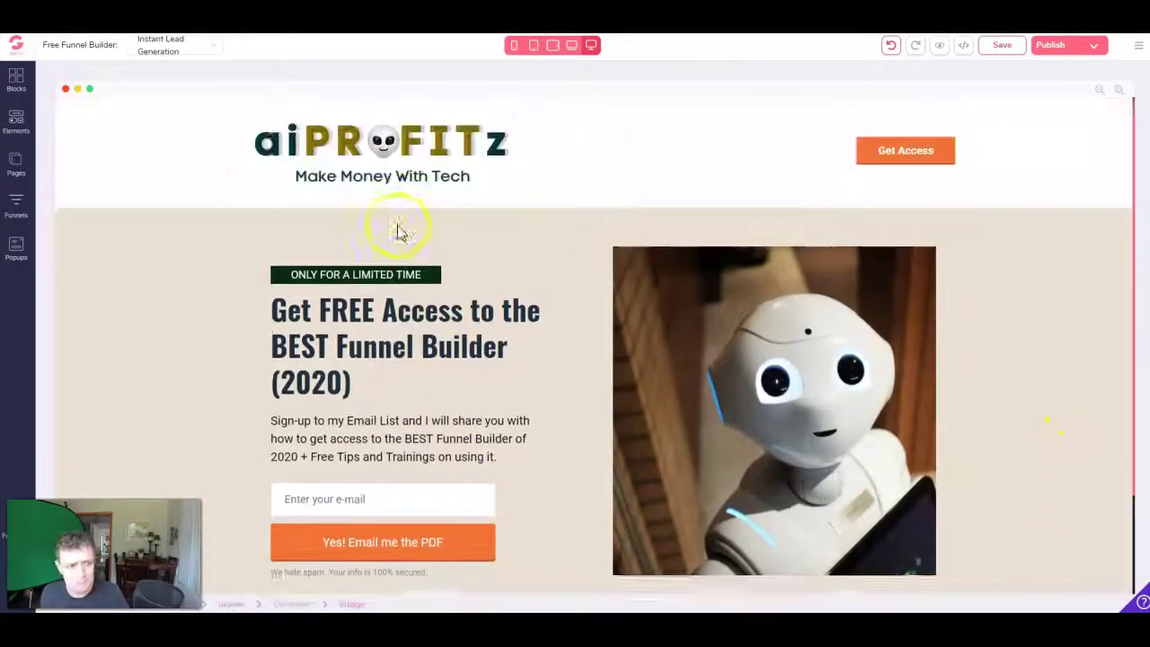
left_click(18, 162)
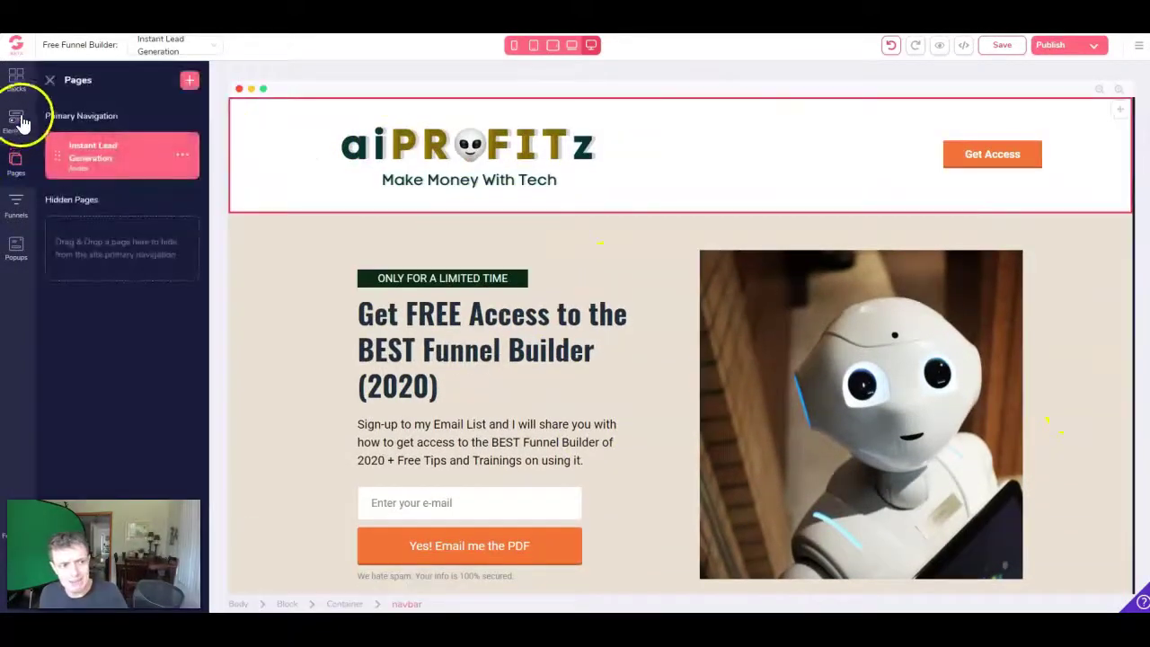
left_click(15, 79)
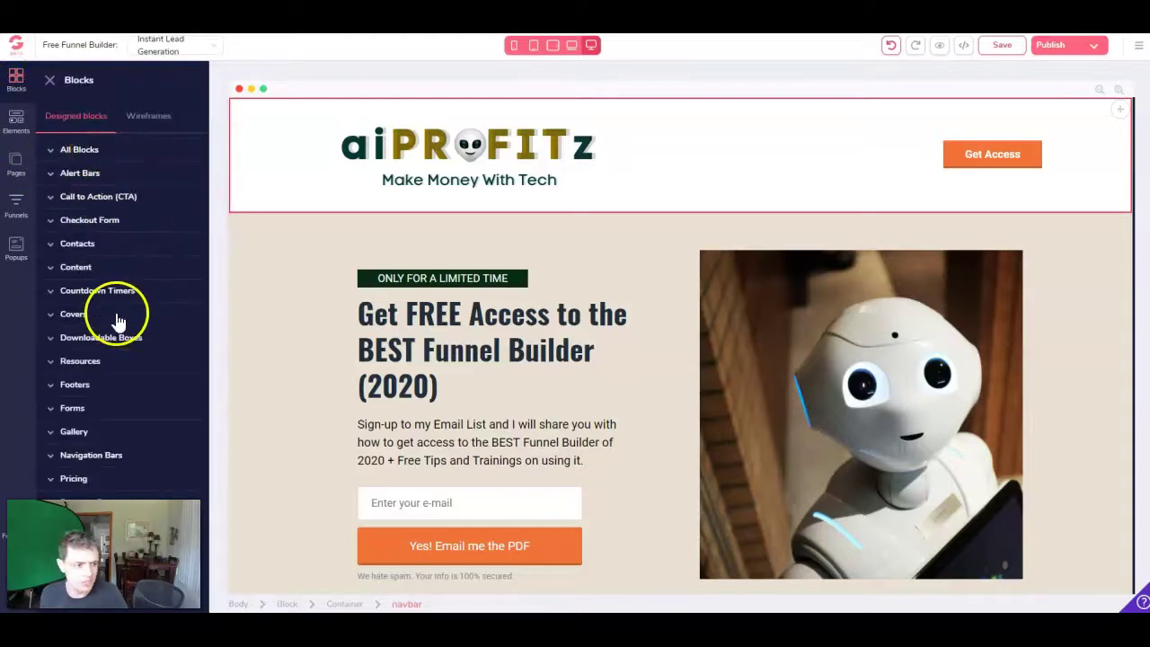
scroll(888, 116, "down", 1)
scroll(812, 477, "down", 1)
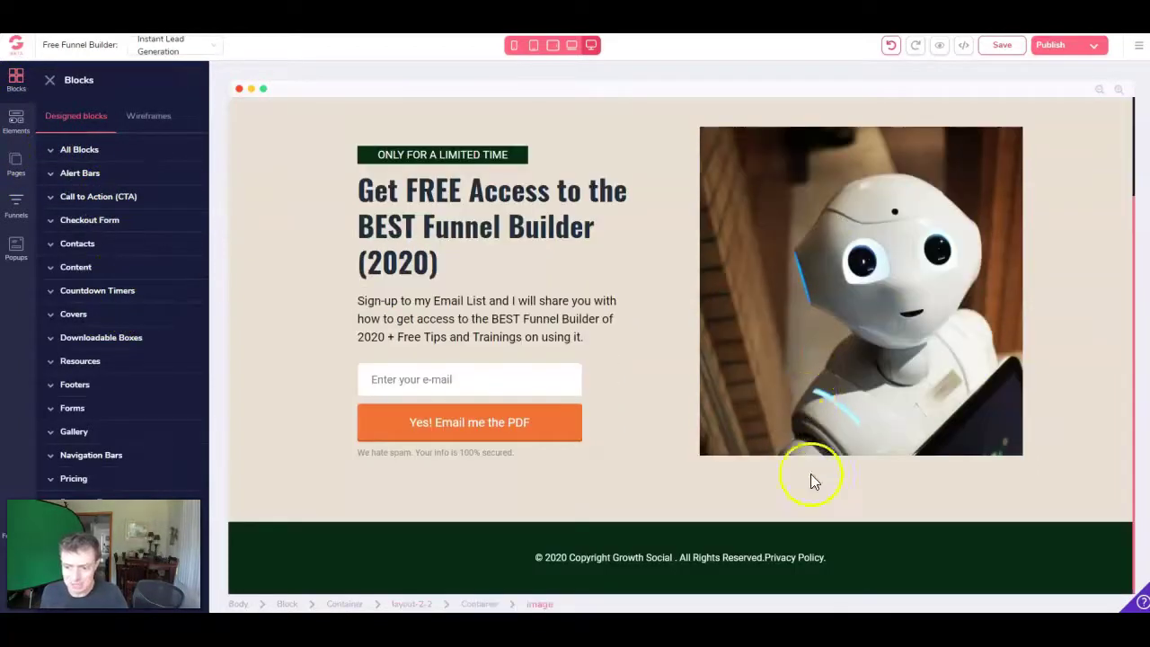
scroll(759, 357, "up", 2)
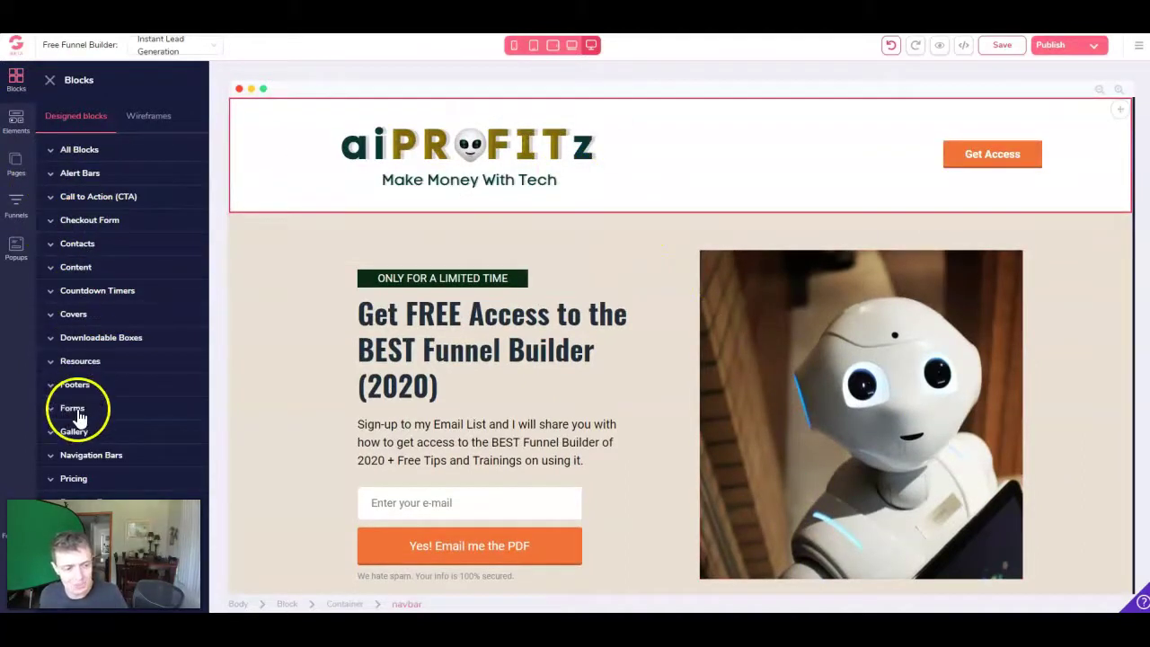
left_click(79, 292)
Drag a countdown template onto the page just below the navbar.
scroll(117, 437, "down", 5)
scroll(122, 438, "down", 3)
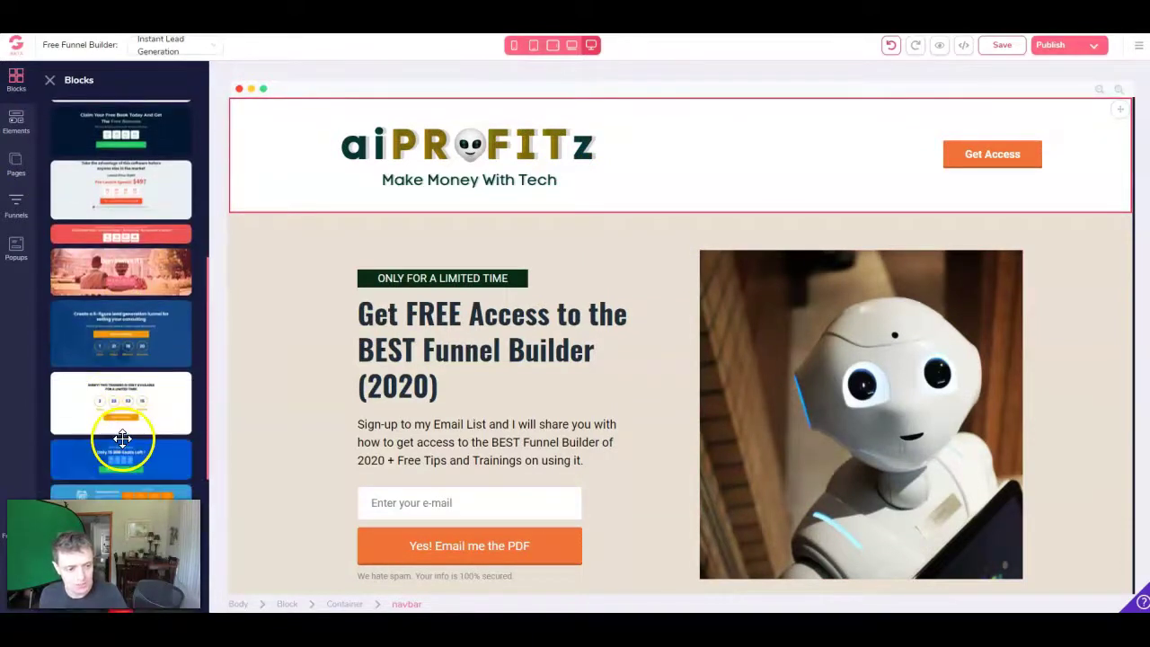
scroll(122, 438, "down", 3)
scroll(118, 444, "down", 2)
left_click_drag(76, 319, 649, 251)
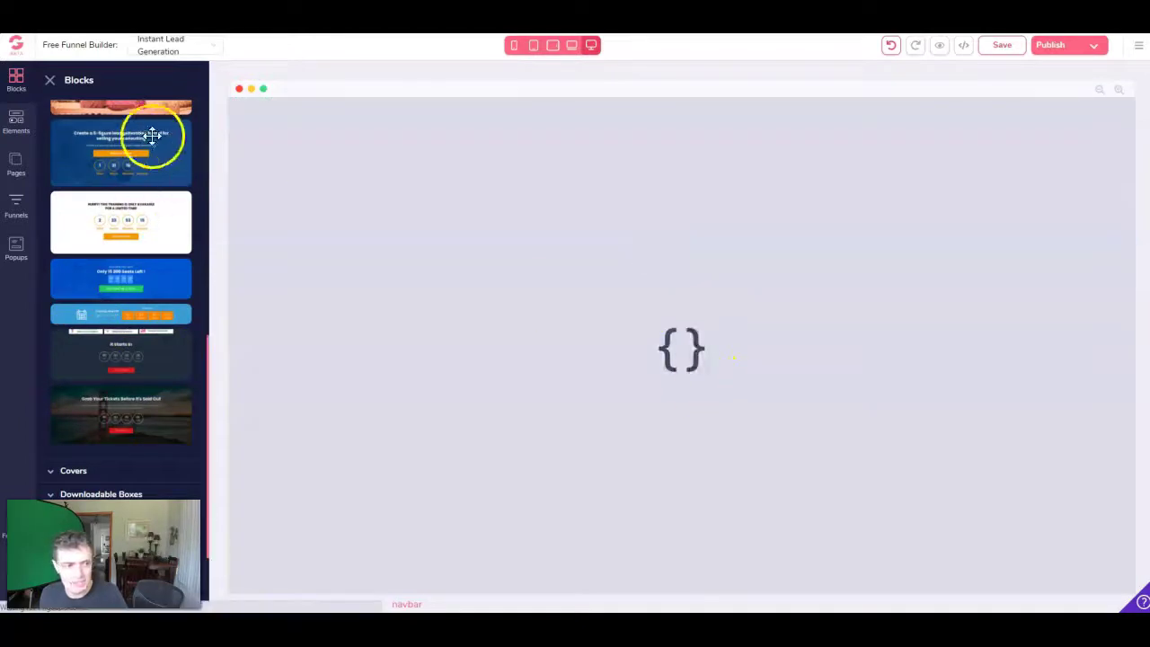
scroll(132, 402, "down", 2)
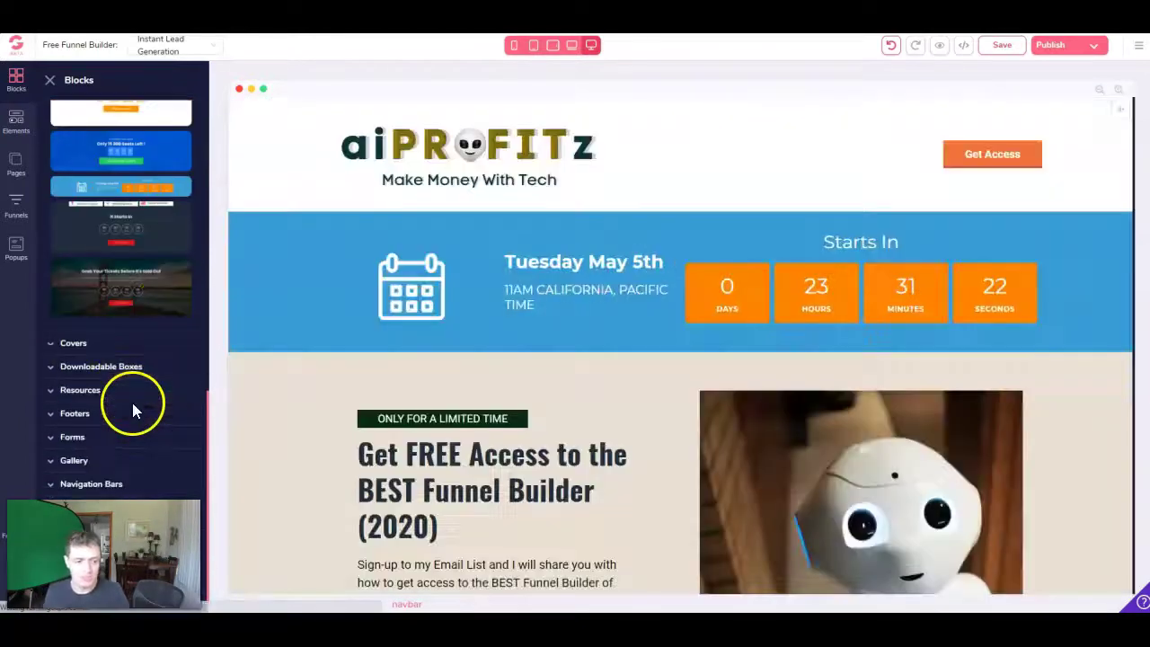
Retitle the countdown 'FREE Funnel Builder' with 'Sign-up To Get Started Today!!!' beneath it.
left_click(627, 262)
double_click(449, 262)
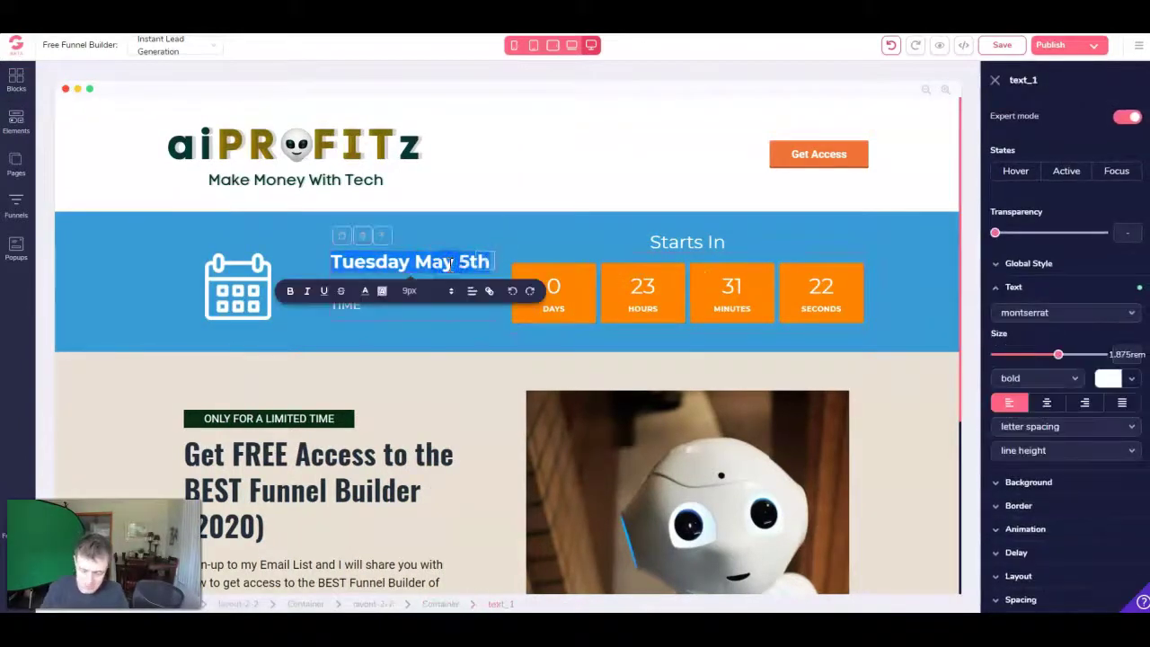
type("FREE Funnel")
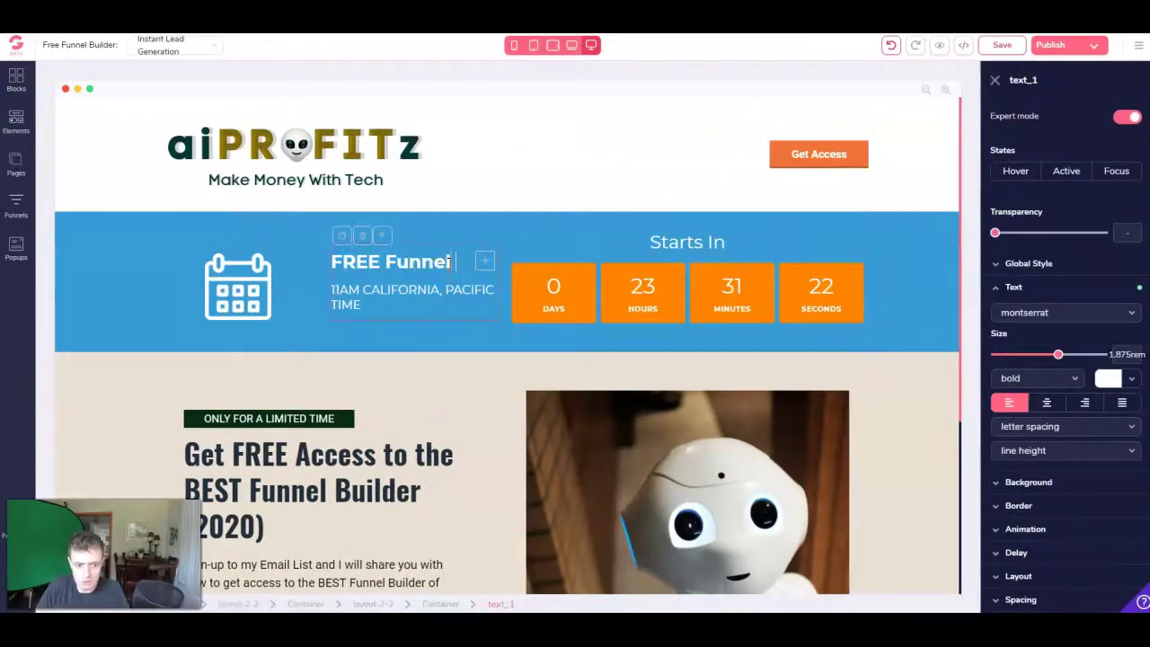
type(" Builder")
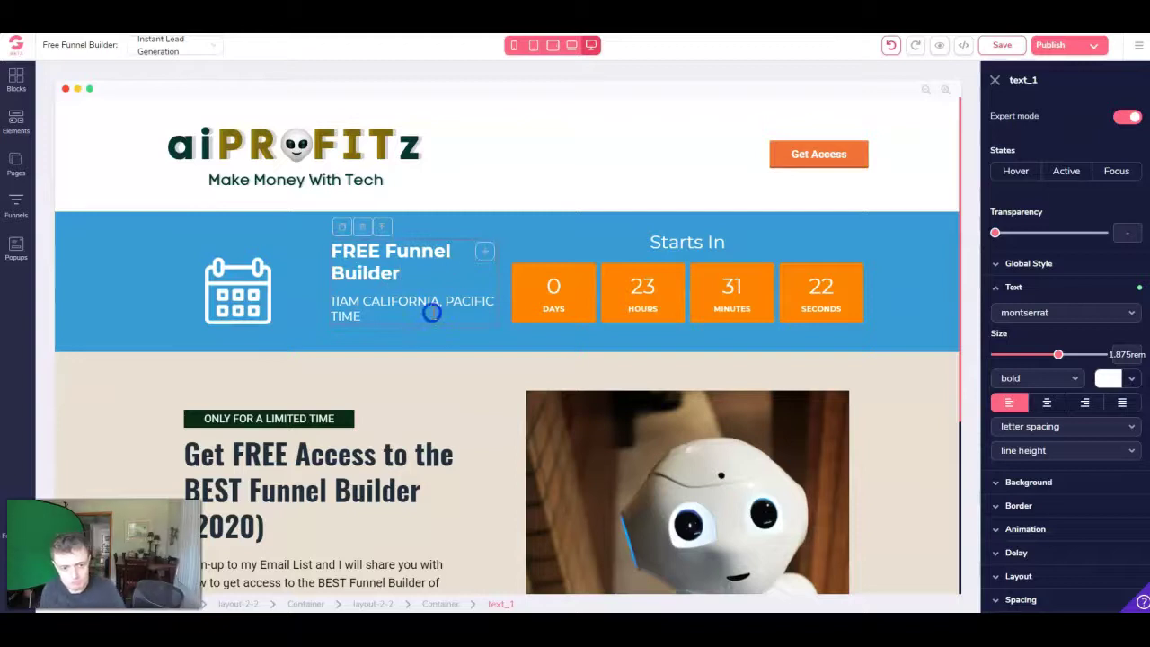
double_click(431, 313)
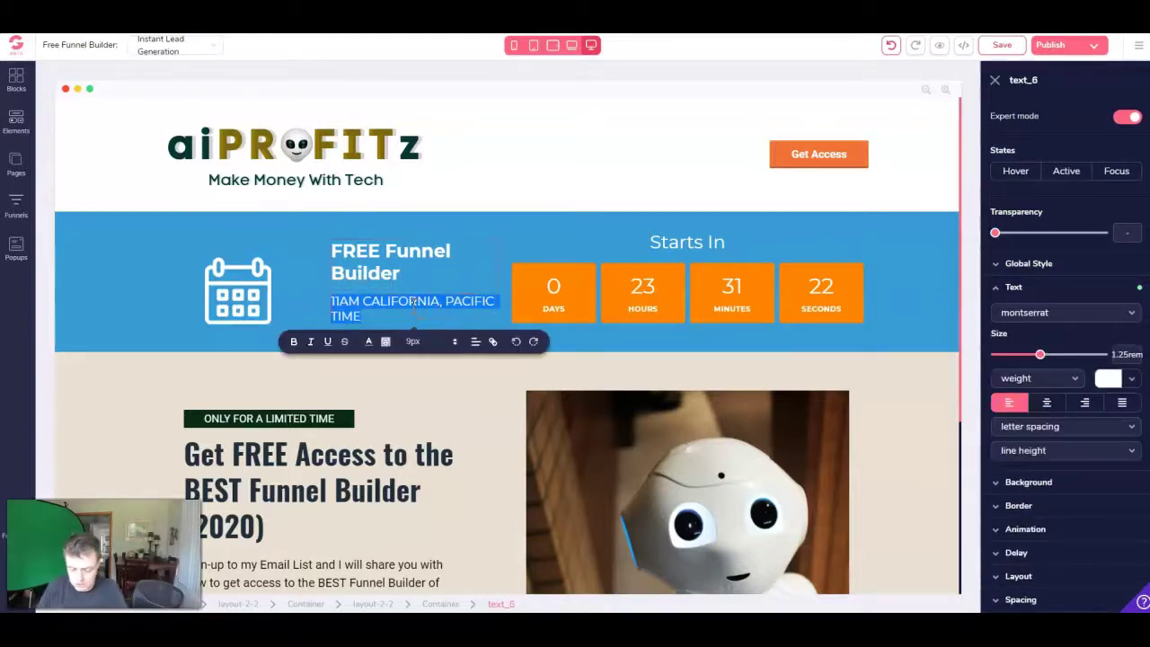
type("Sign-up To Get STa")
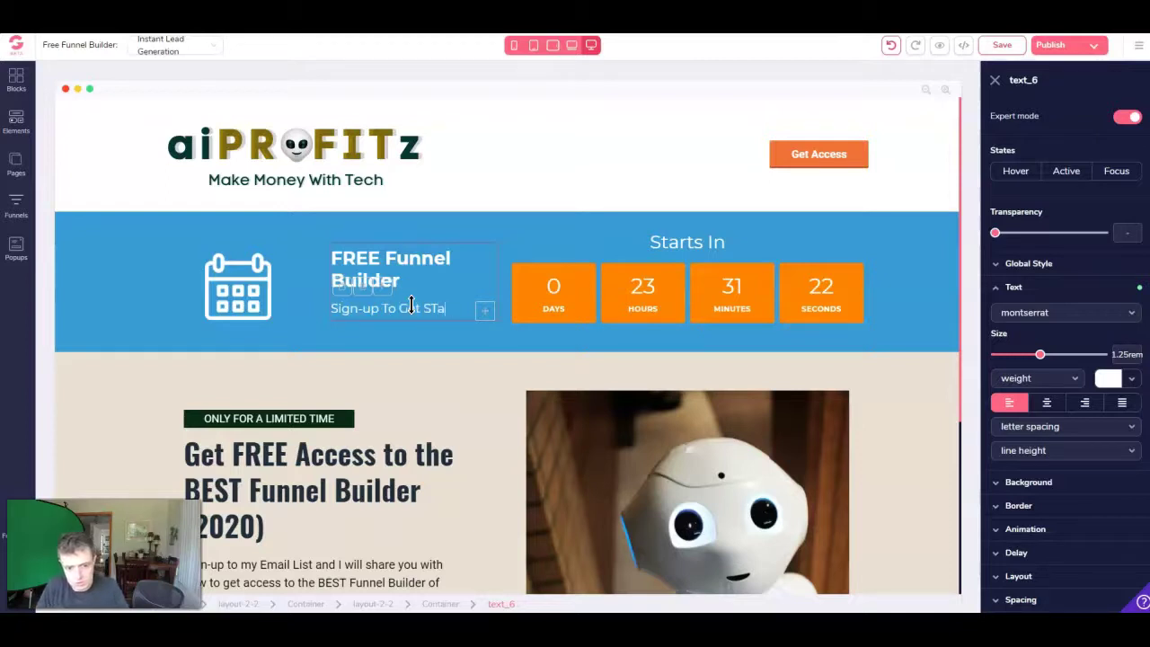
type(" Today!!!")
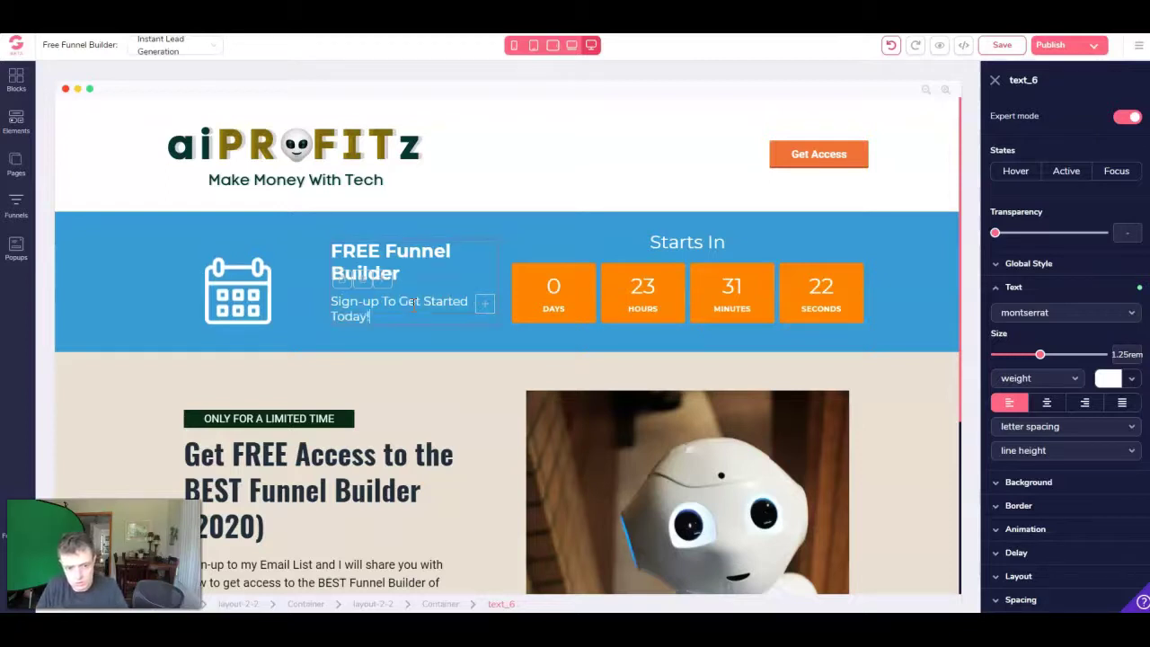
left_click(725, 278)
left_click(769, 242)
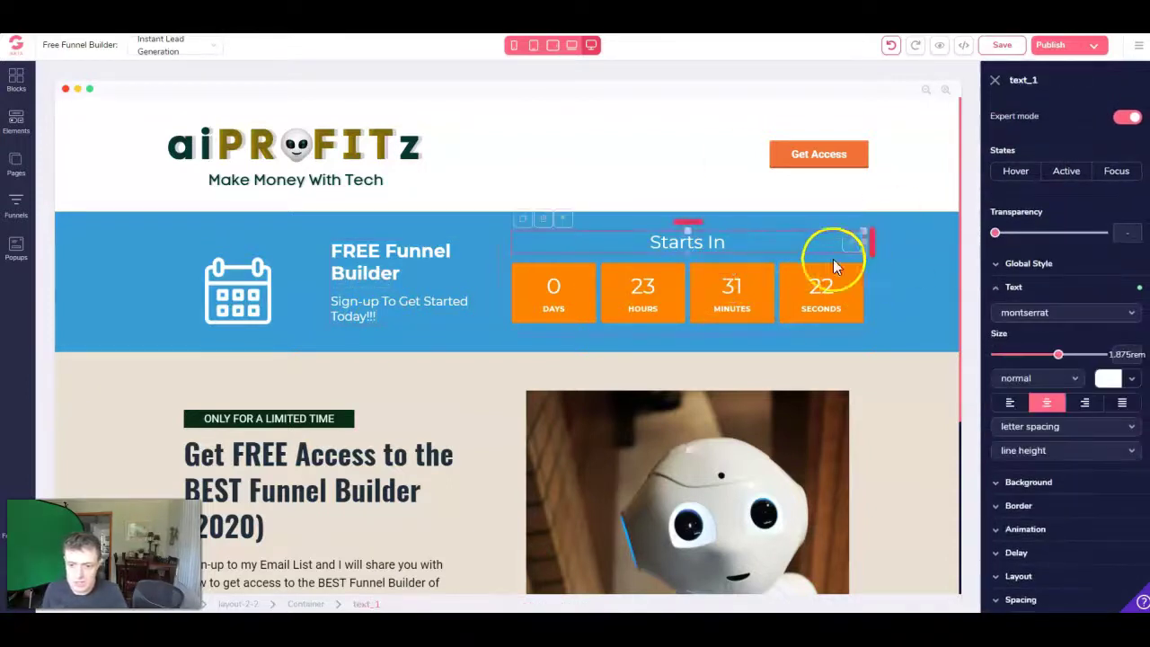
Set a fixed countdown targeting 2020-12-31 at 15:40.
left_click(547, 267)
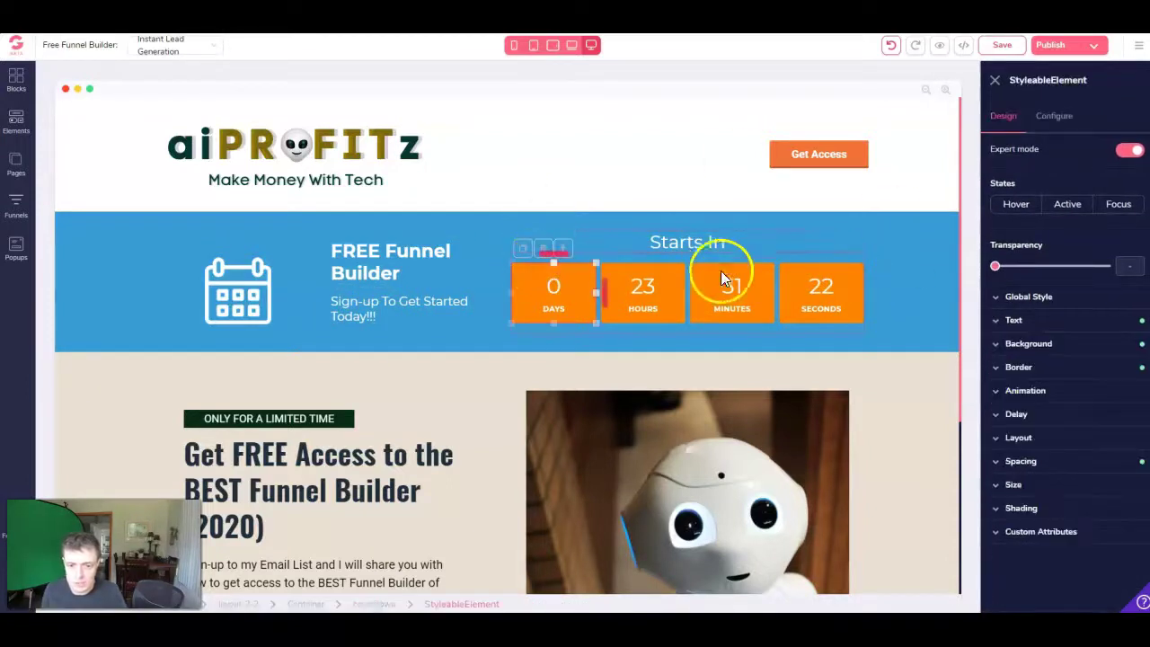
left_click(1053, 124)
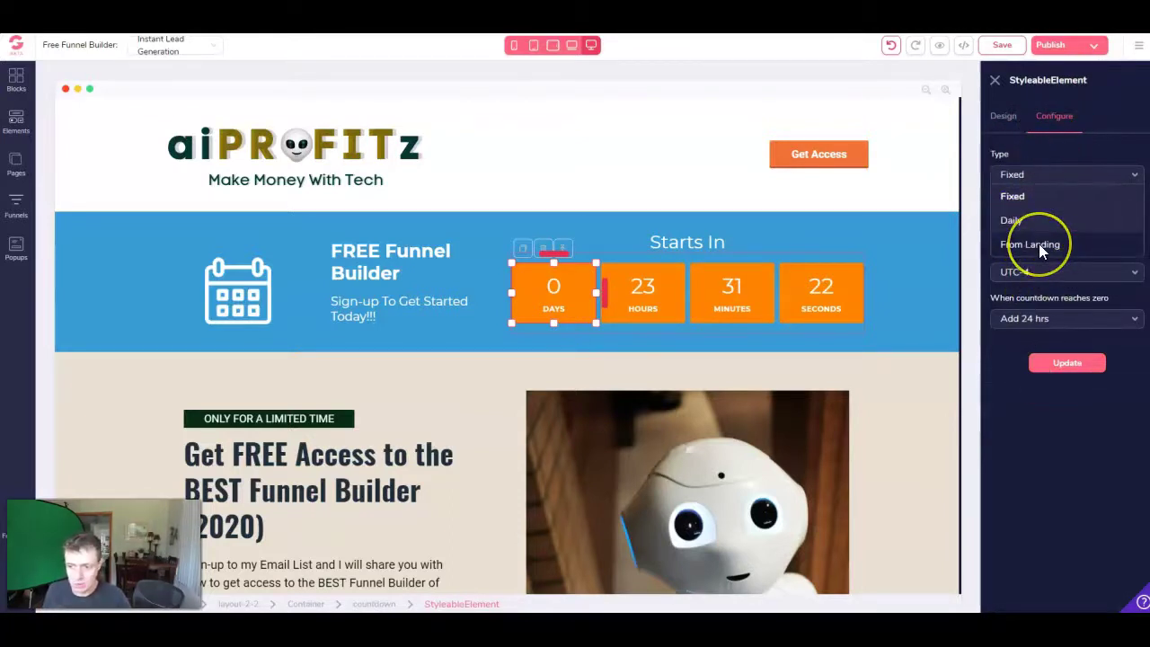
left_click(1039, 197)
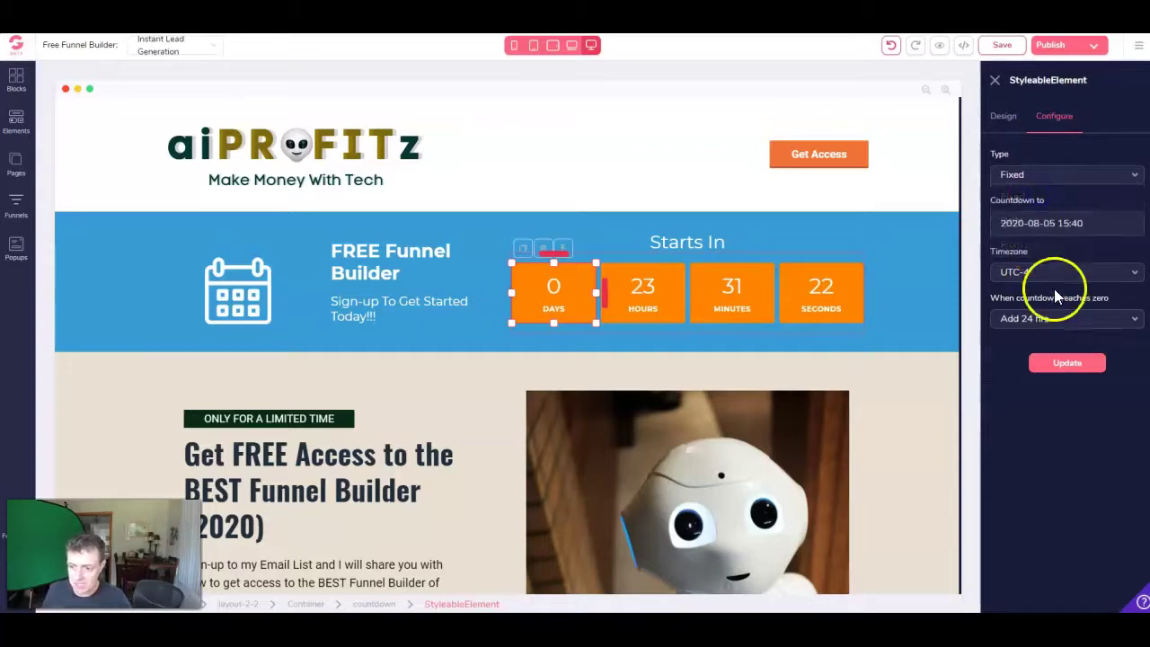
left_click(1075, 228)
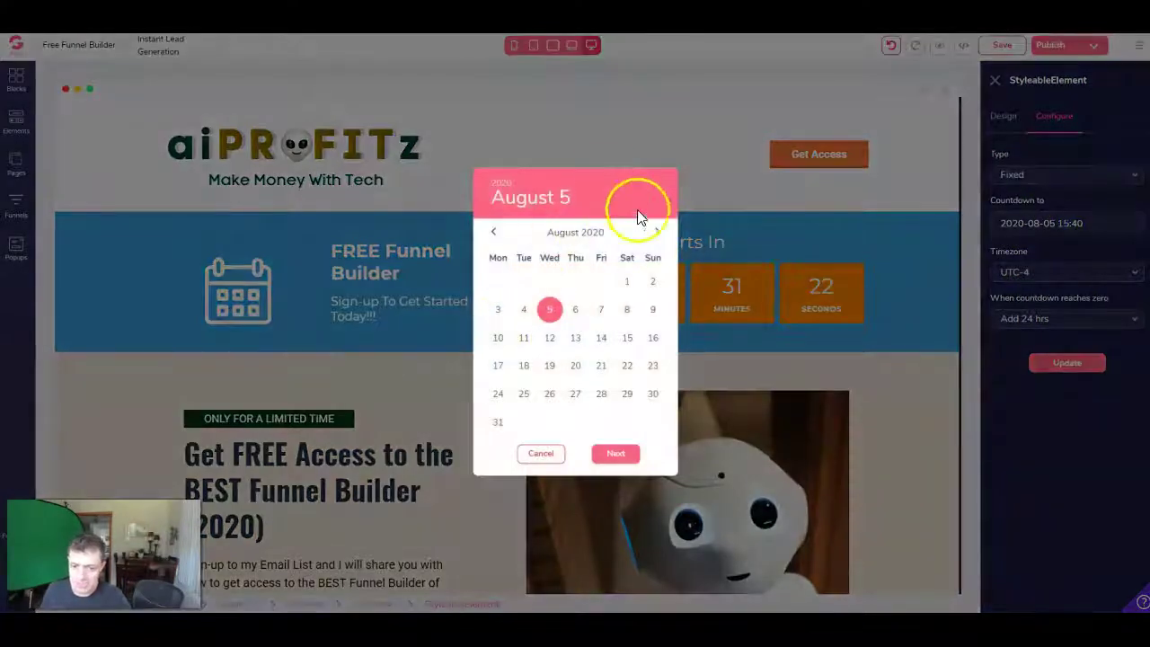
left_click(659, 232)
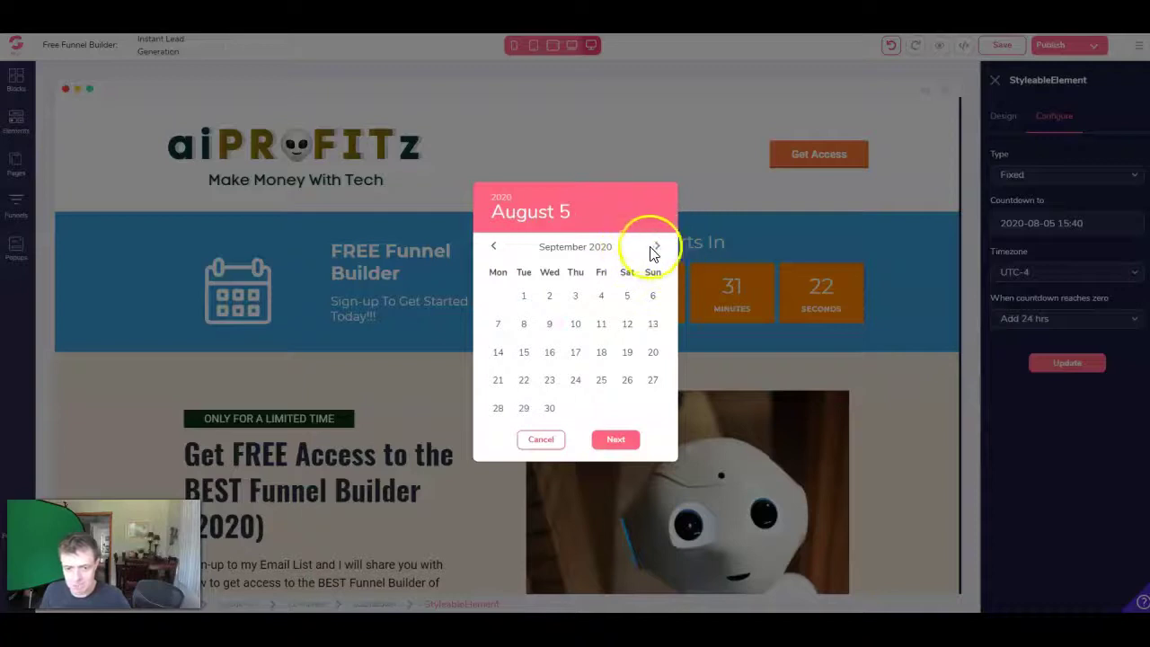
double_click(655, 255)
left_click(657, 233)
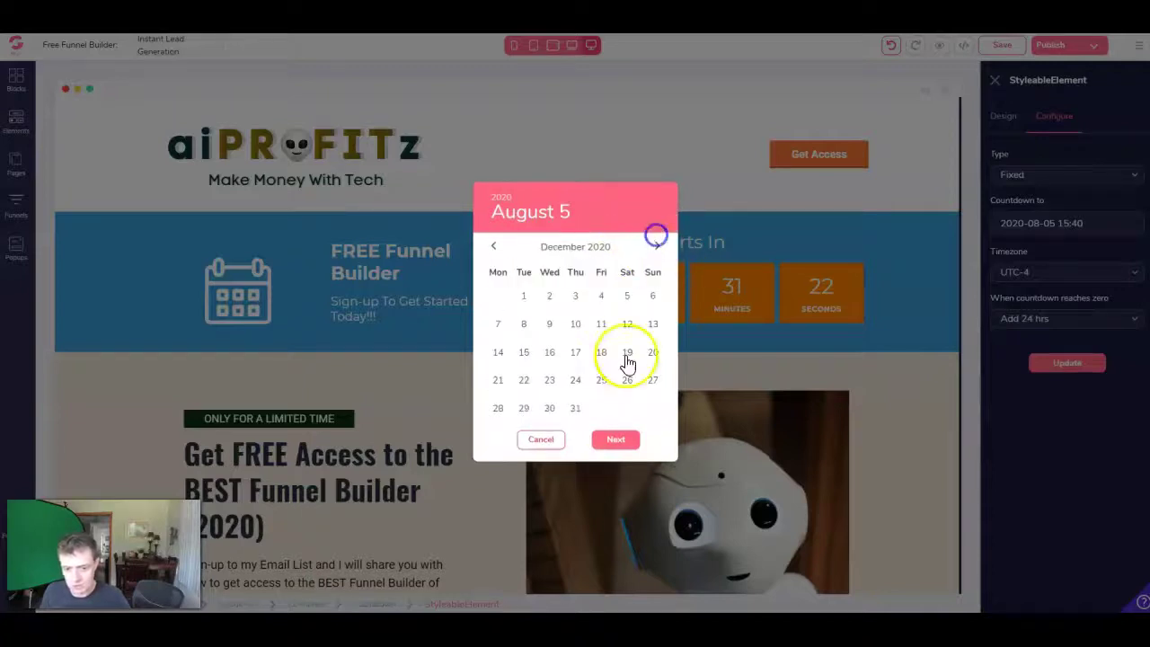
left_click(575, 405)
left_click(615, 437)
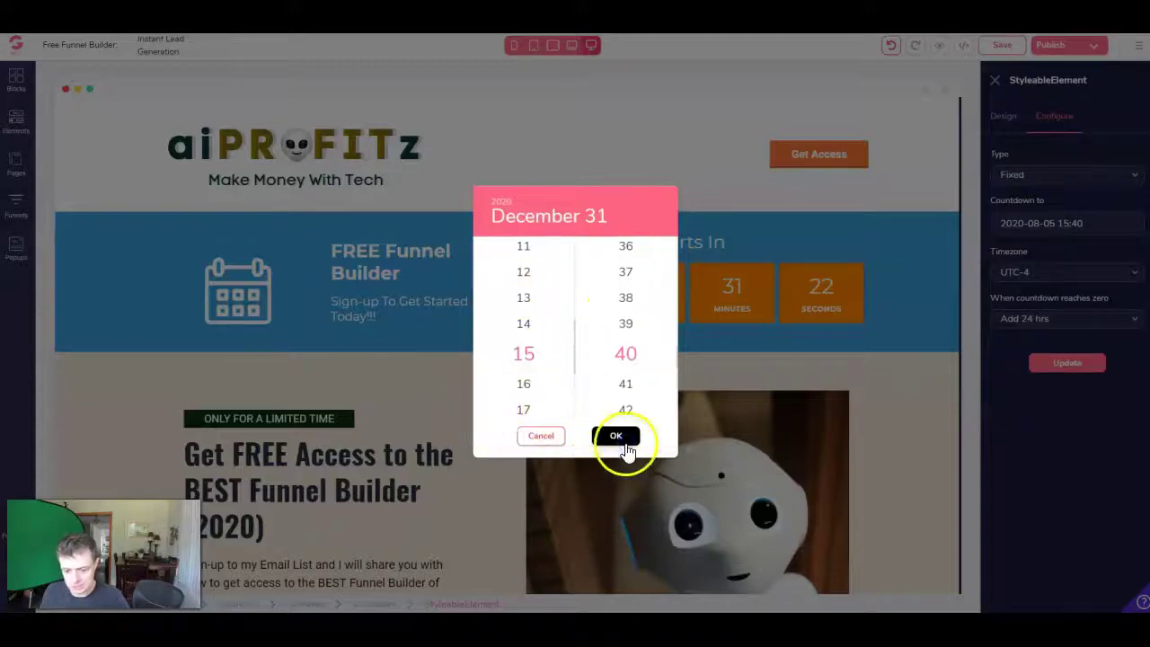
left_click(625, 443)
Keep the timezone at UTC-4 and add 24 hrs when the countdown reaches zero.
left_click(1052, 272)
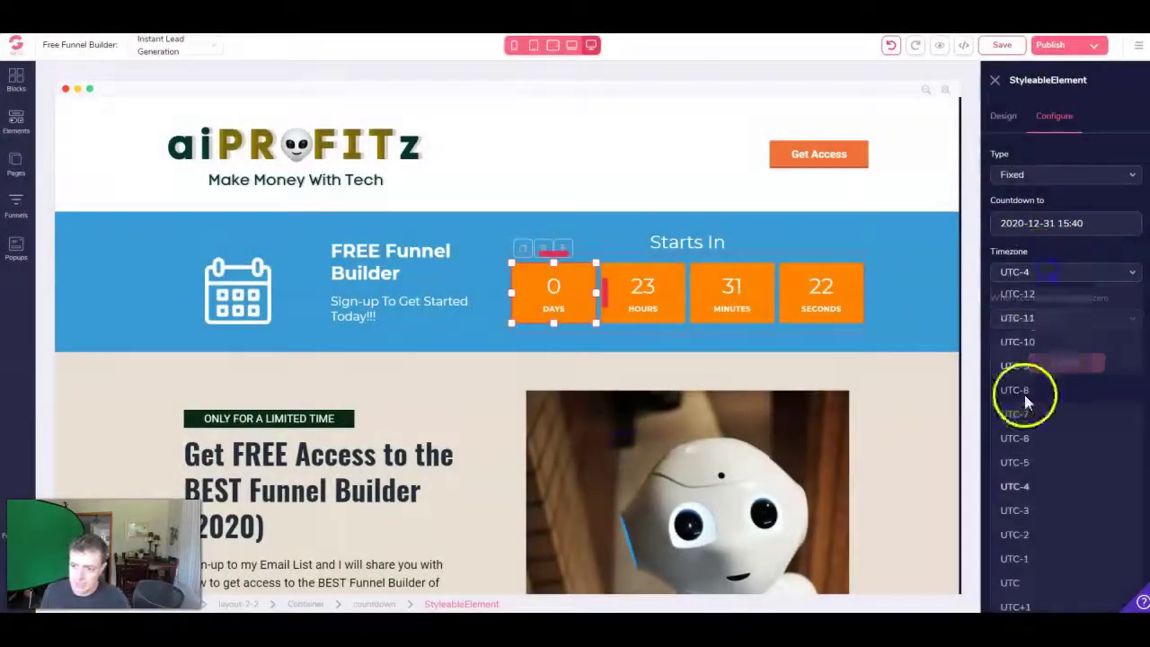
left_click(1061, 270)
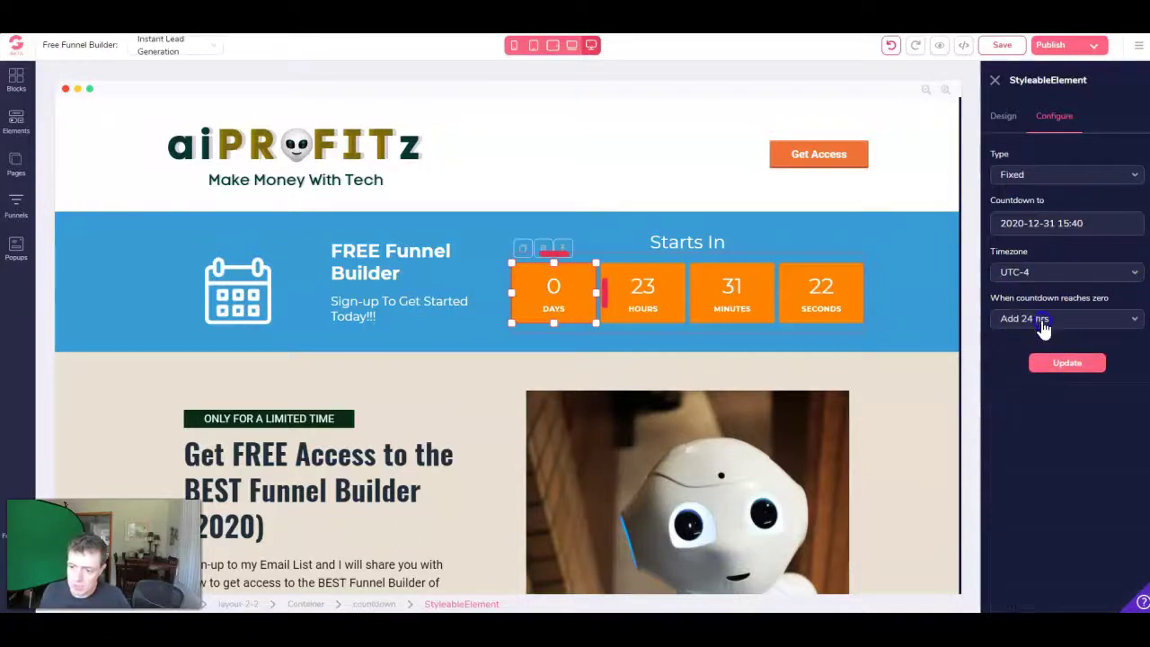
left_click(1042, 324)
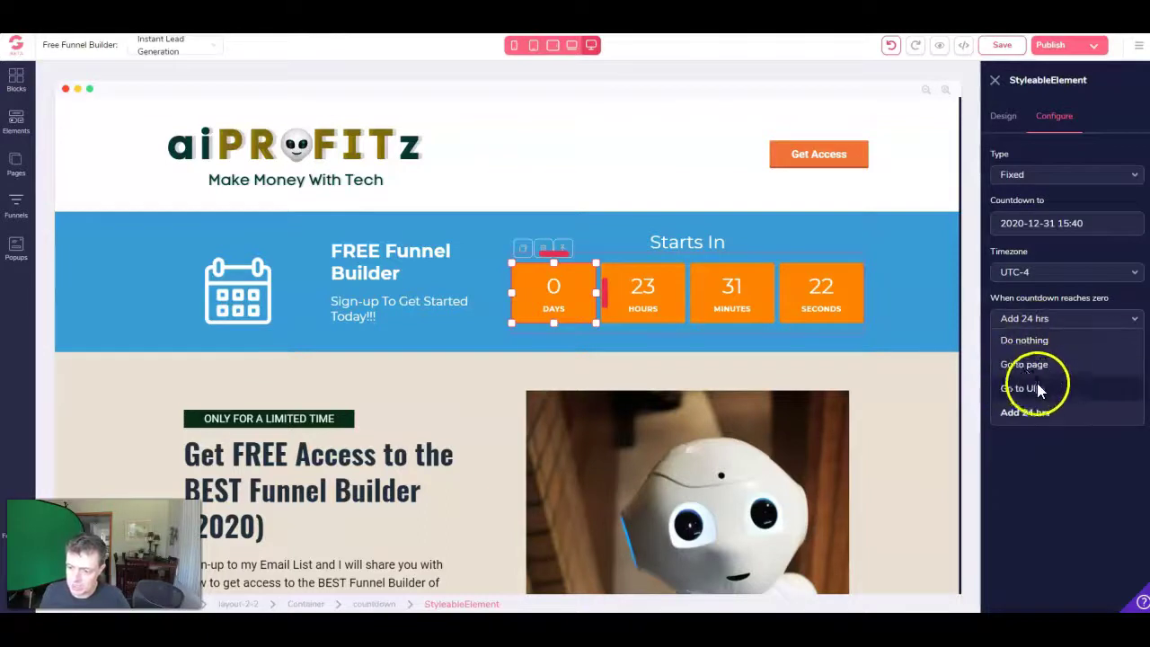
left_click(1068, 476)
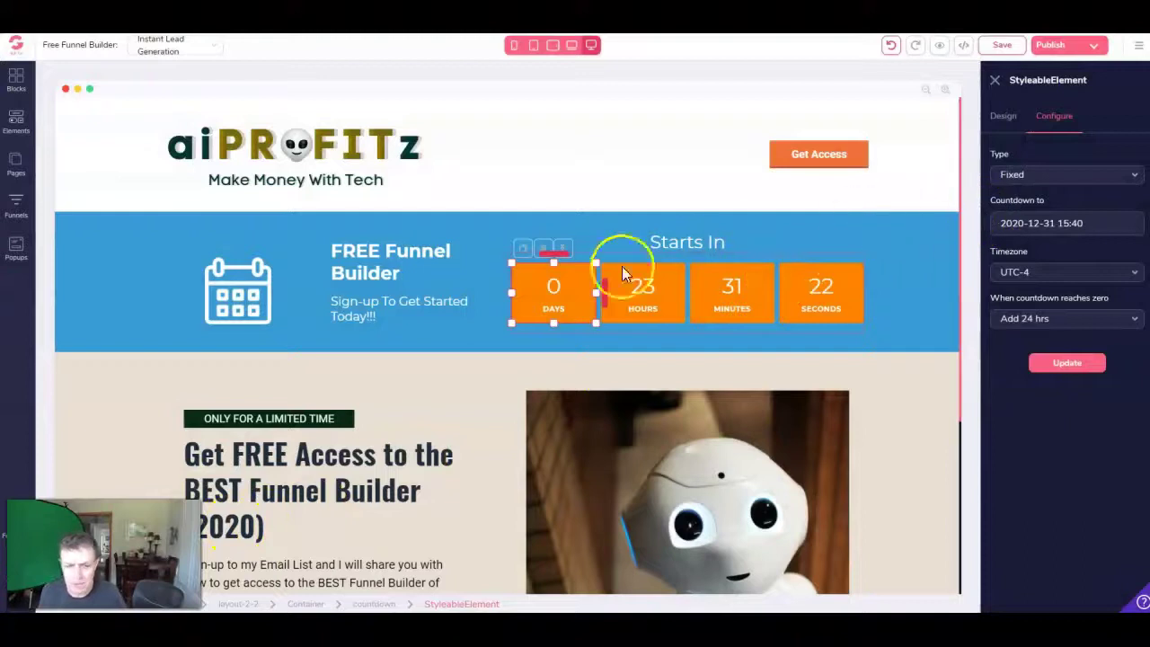
Change the countdown block's background colour from blue to a dark green shade.
left_click(369, 220)
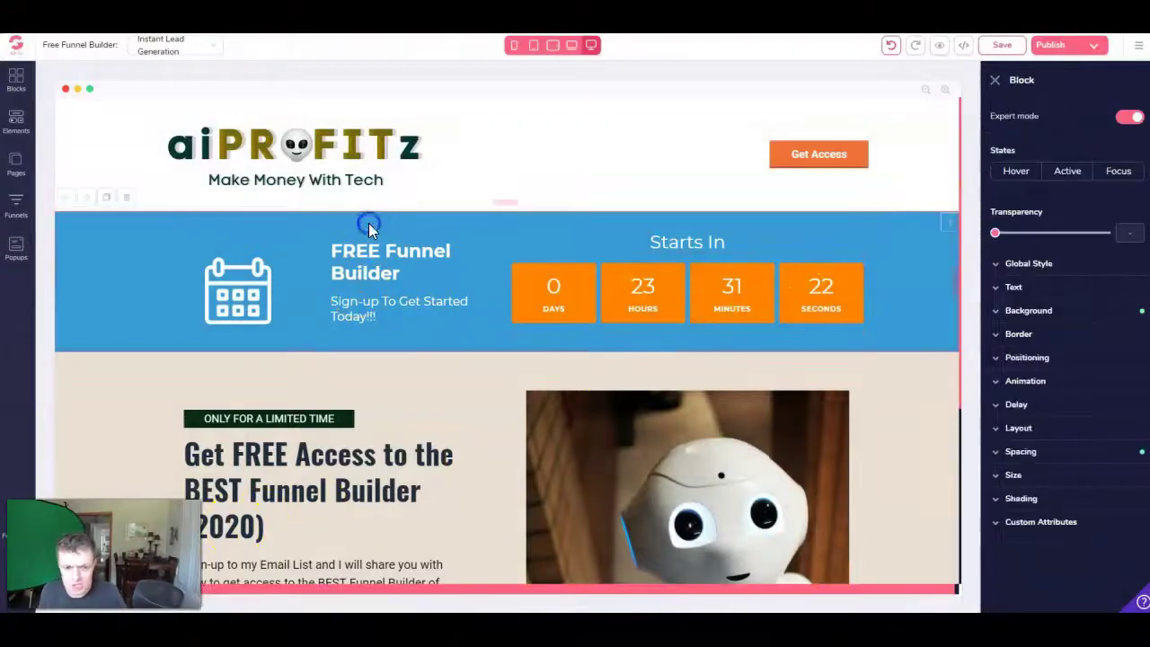
left_click(1036, 311)
left_click(1110, 340)
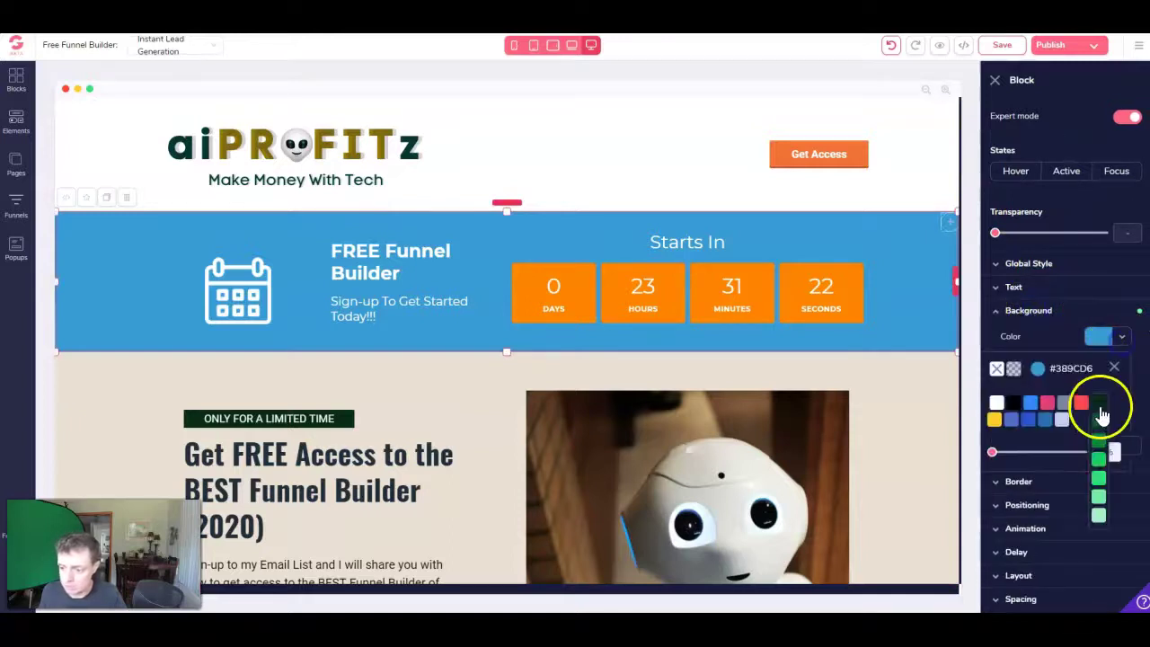
left_click(1099, 416)
left_click(862, 403)
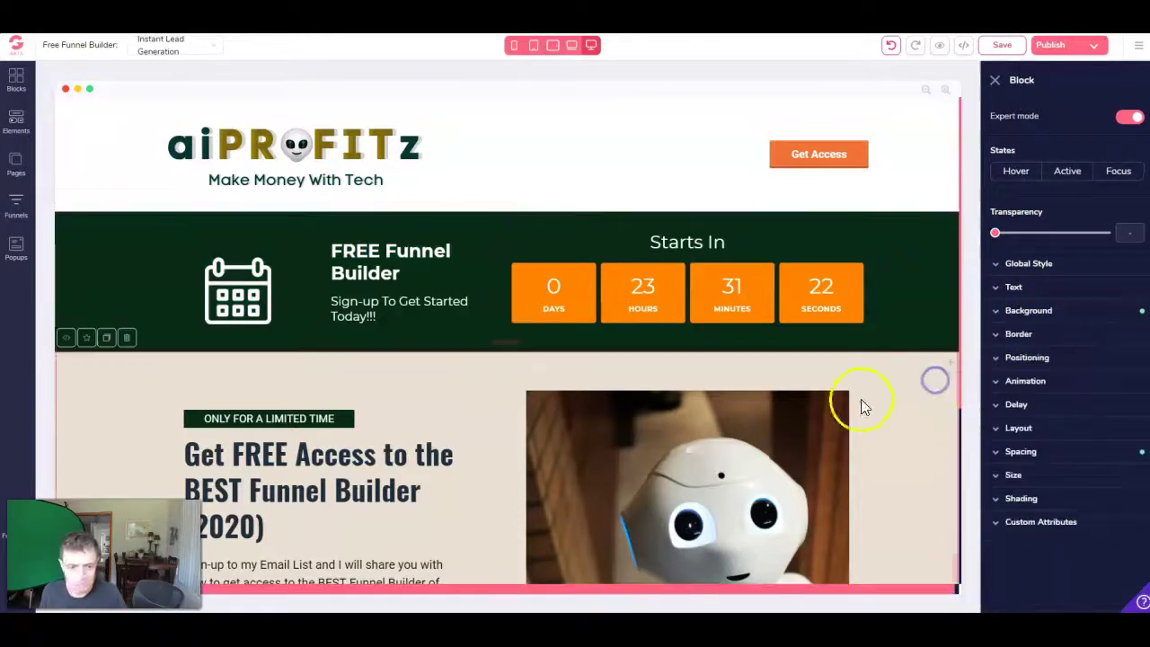
scroll(555, 349, "down", 3)
scroll(539, 359, "down", 3)
scroll(529, 372, "up", 6)
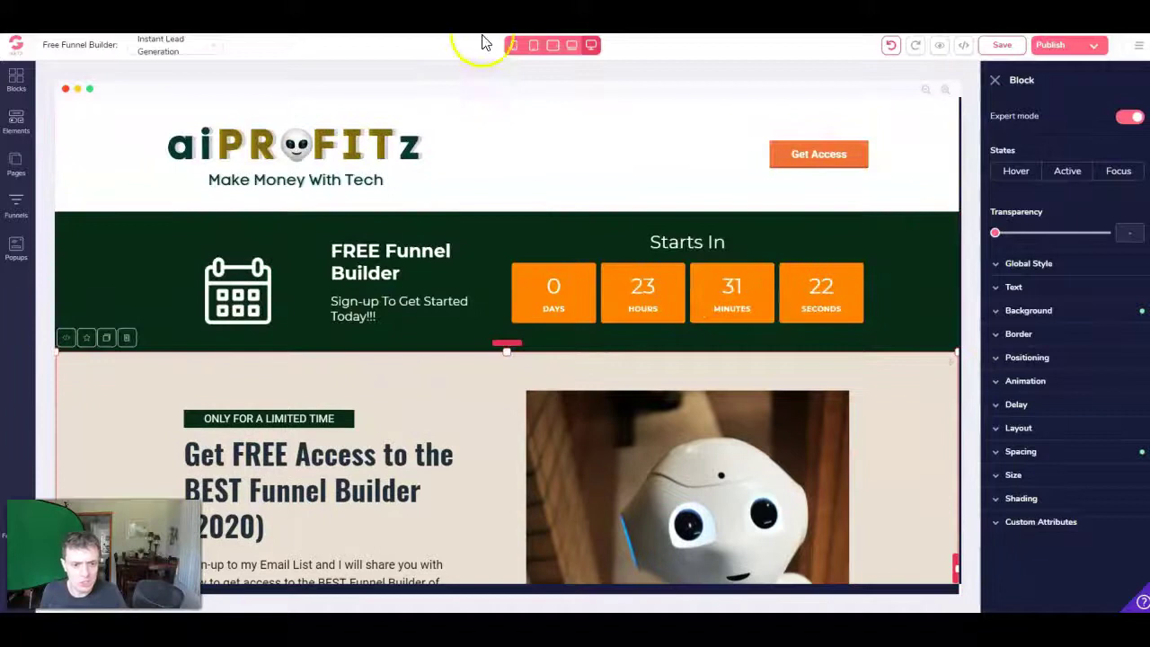
Preview the page at laptop, tablet landscape and tablet portrait widths.
left_click(571, 46)
scroll(546, 333, "down", 3)
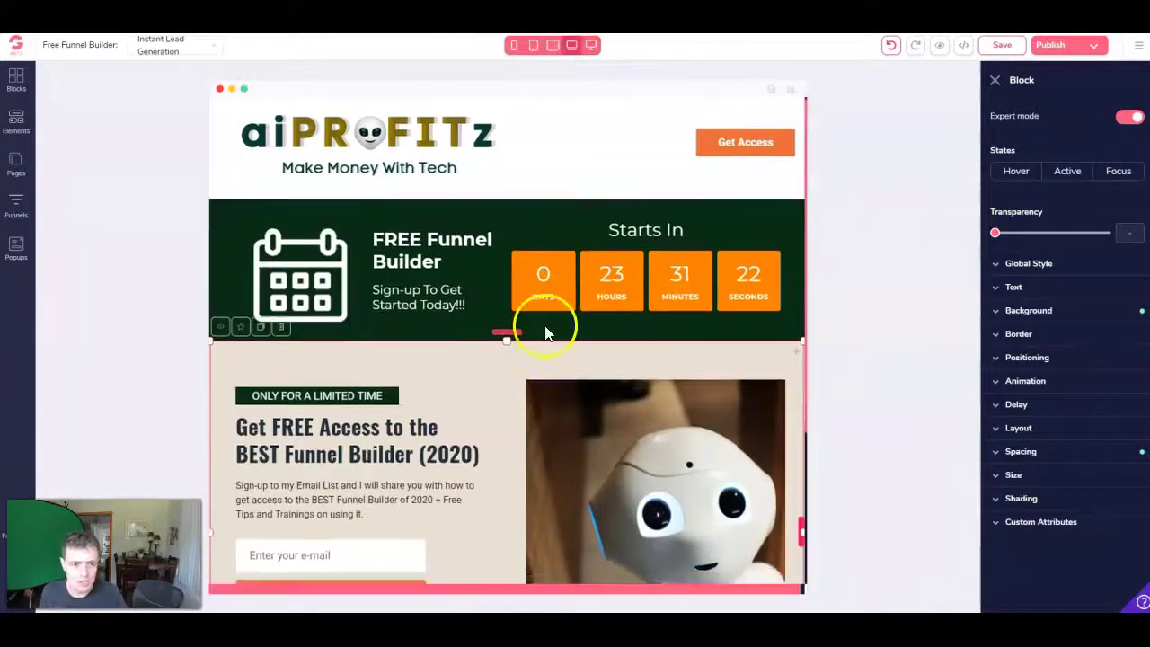
scroll(541, 358, "up", 5)
left_click(552, 47)
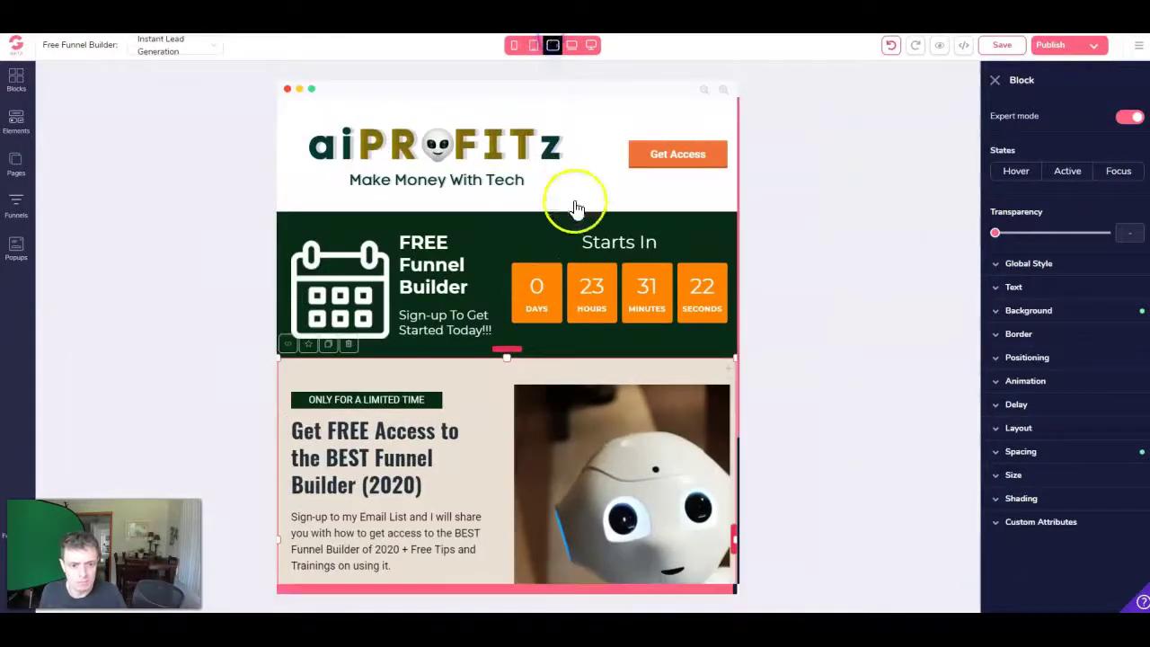
scroll(550, 241, "down", 5)
scroll(546, 247, "up", 5)
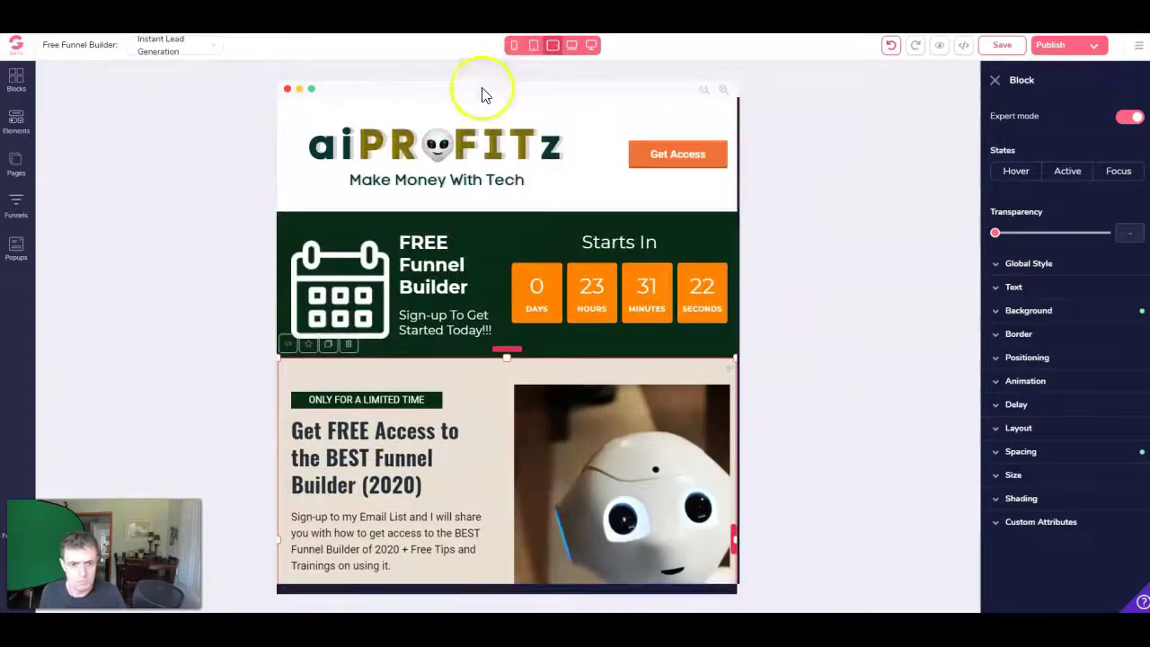
left_click(533, 47)
scroll(551, 264, "down", 5)
scroll(554, 288, "down", 2)
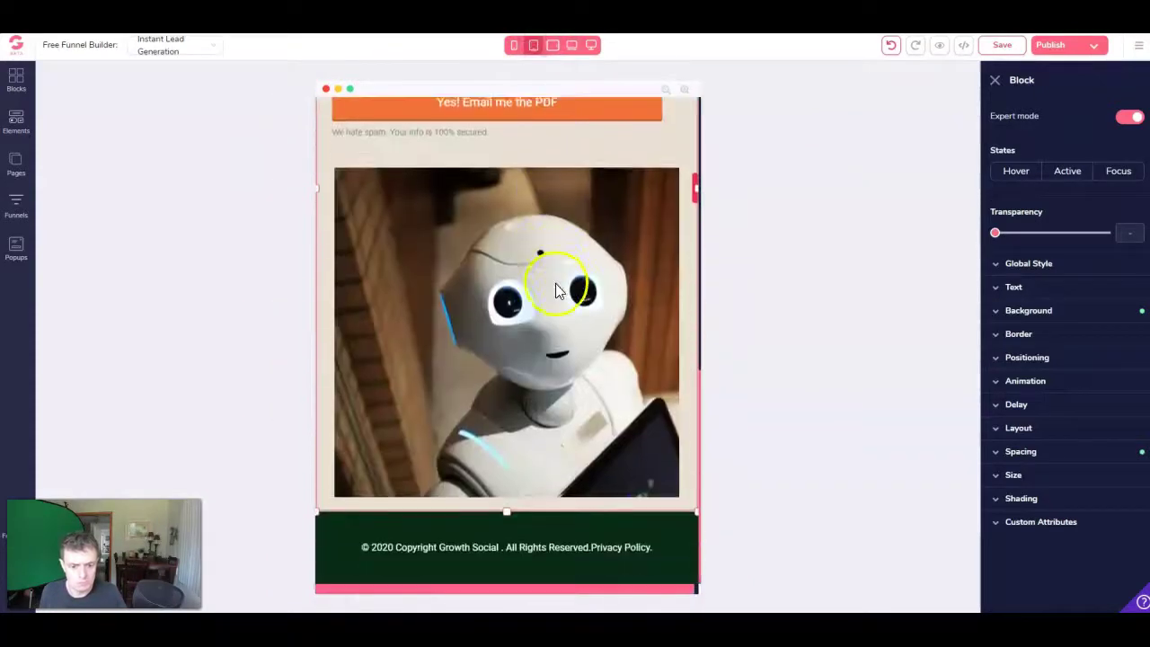
scroll(555, 297, "up", 5)
scroll(555, 296, "up", 3)
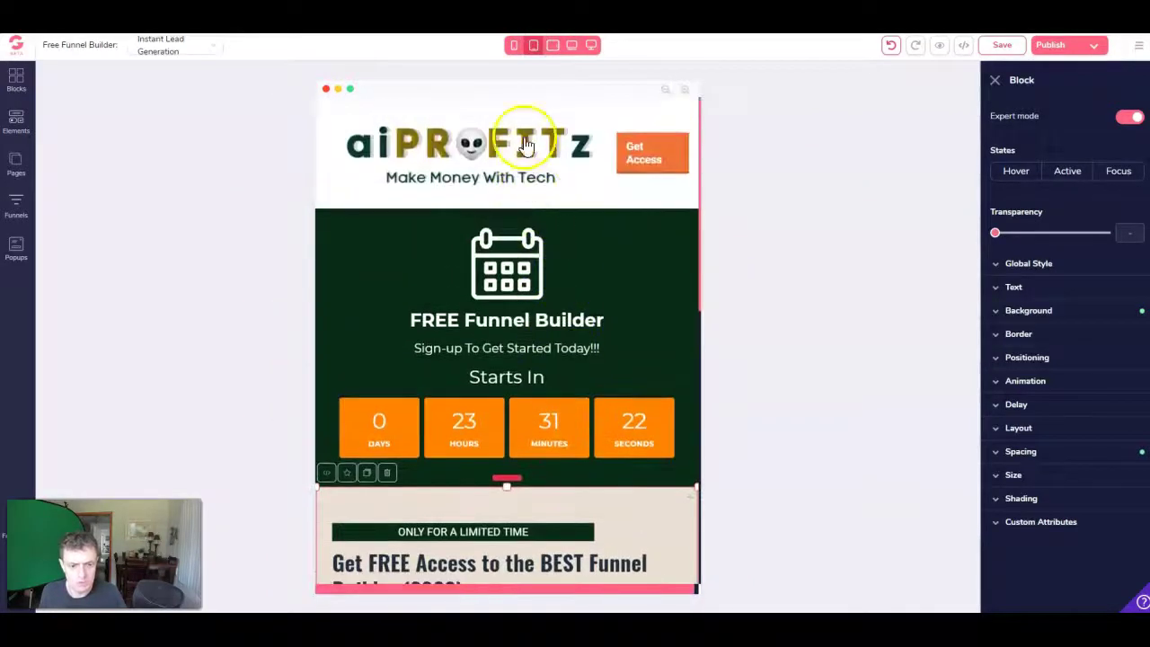
Check the stacked mobile layout, then return to desktop width and close the Block panel.
left_click(514, 47)
scroll(513, 275, "down", 3)
scroll(514, 269, "down", 2)
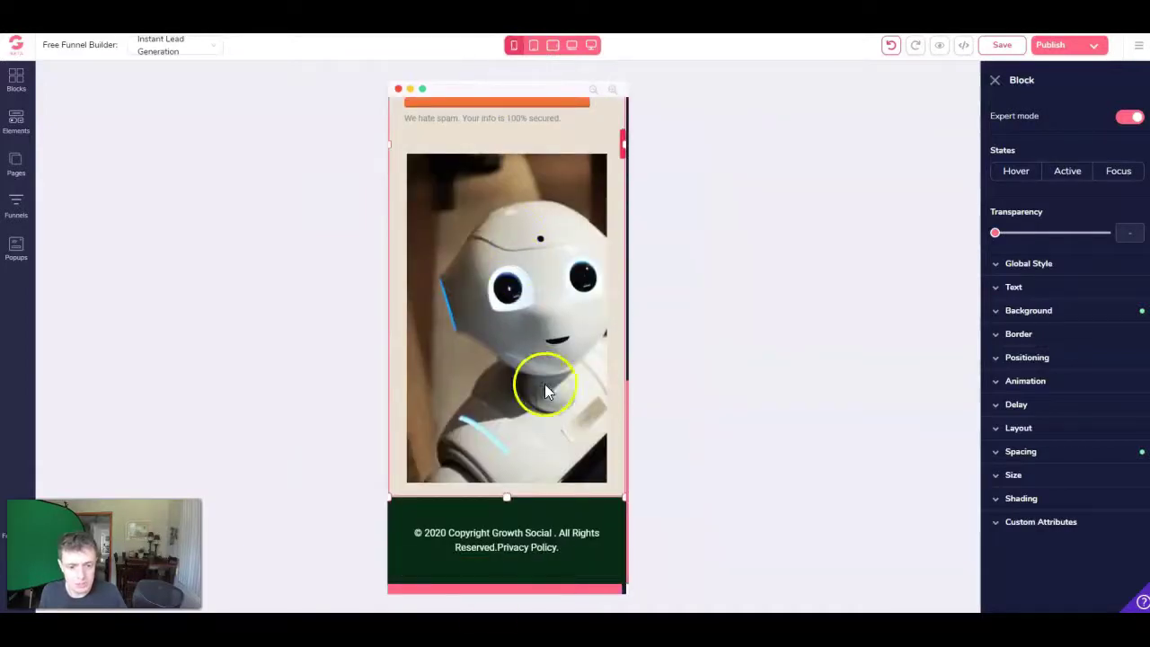
scroll(546, 390, "up", 5)
scroll(549, 380, "up", 2)
scroll(552, 377, "up", 3)
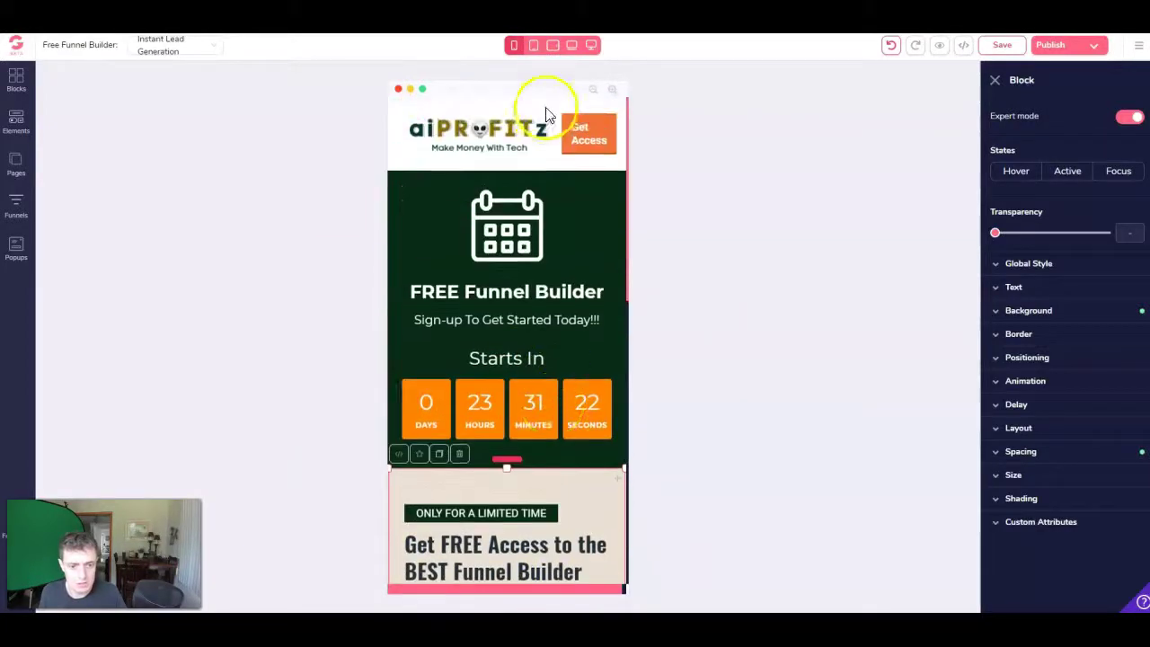
scroll(540, 234, "down", 5)
scroll(539, 237, "down", 3)
scroll(539, 236, "up", 3)
scroll(539, 225, "up", 5)
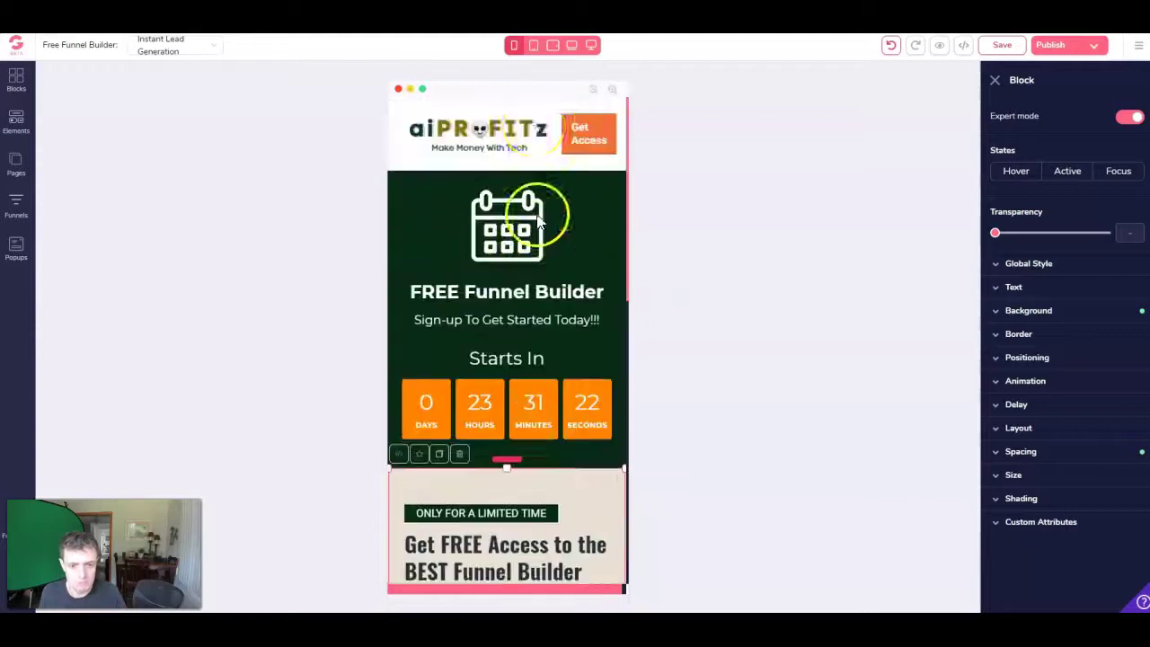
scroll(534, 257, "down", 5)
scroll(534, 269, "up", 1)
scroll(540, 261, "up", 4)
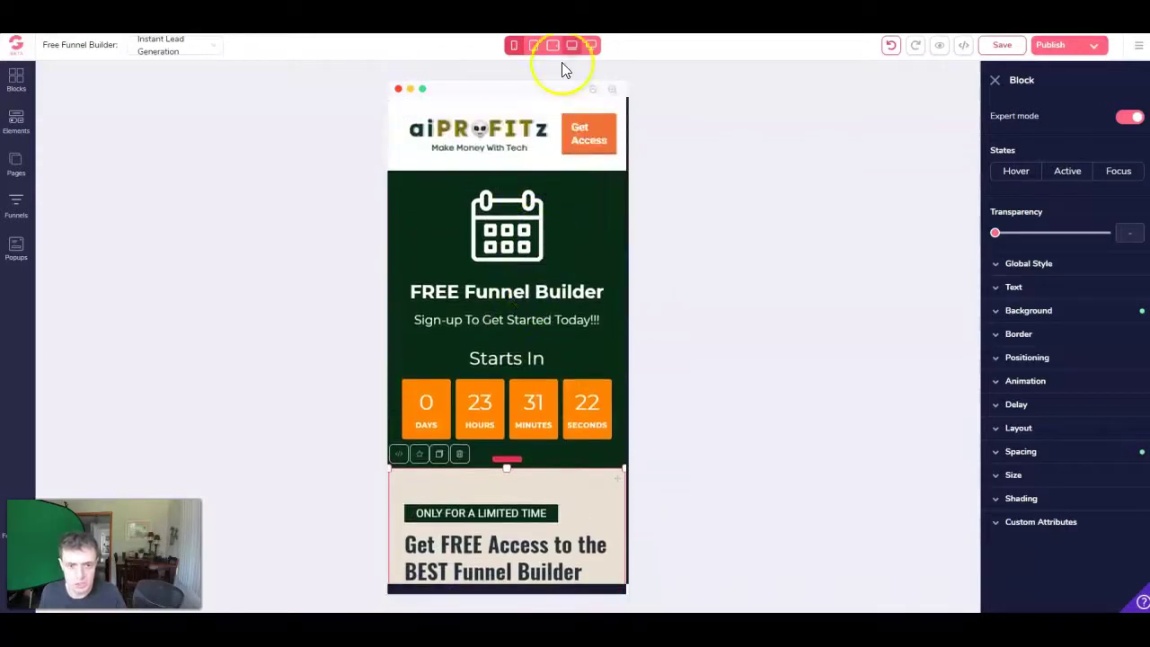
left_click(591, 46)
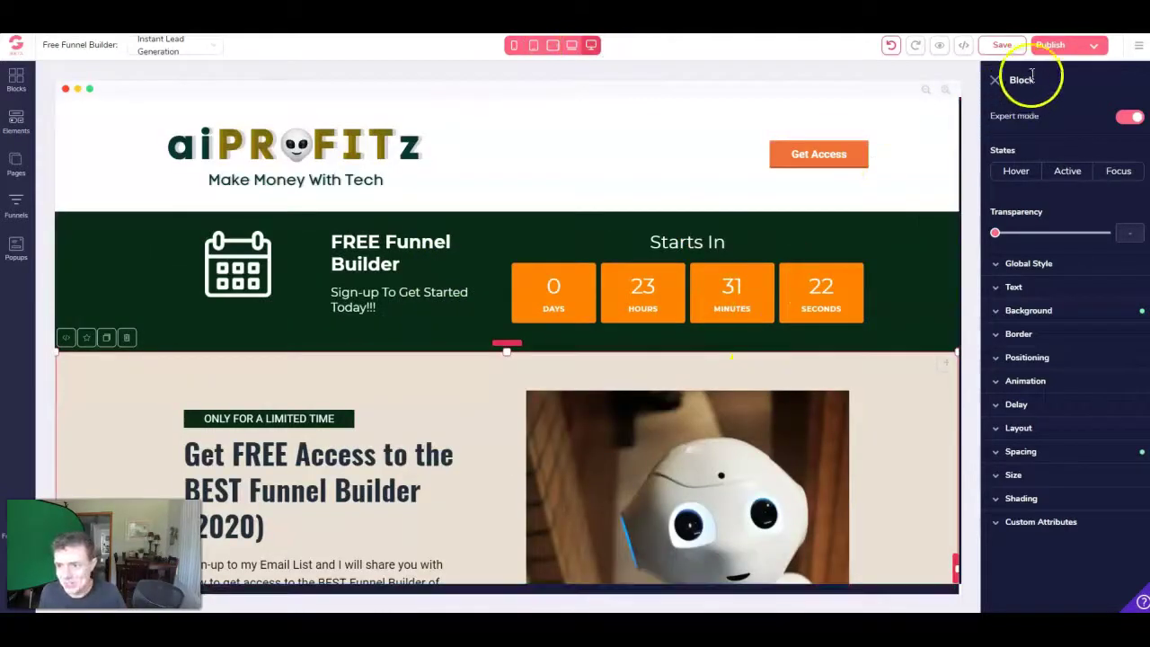
left_click(993, 79)
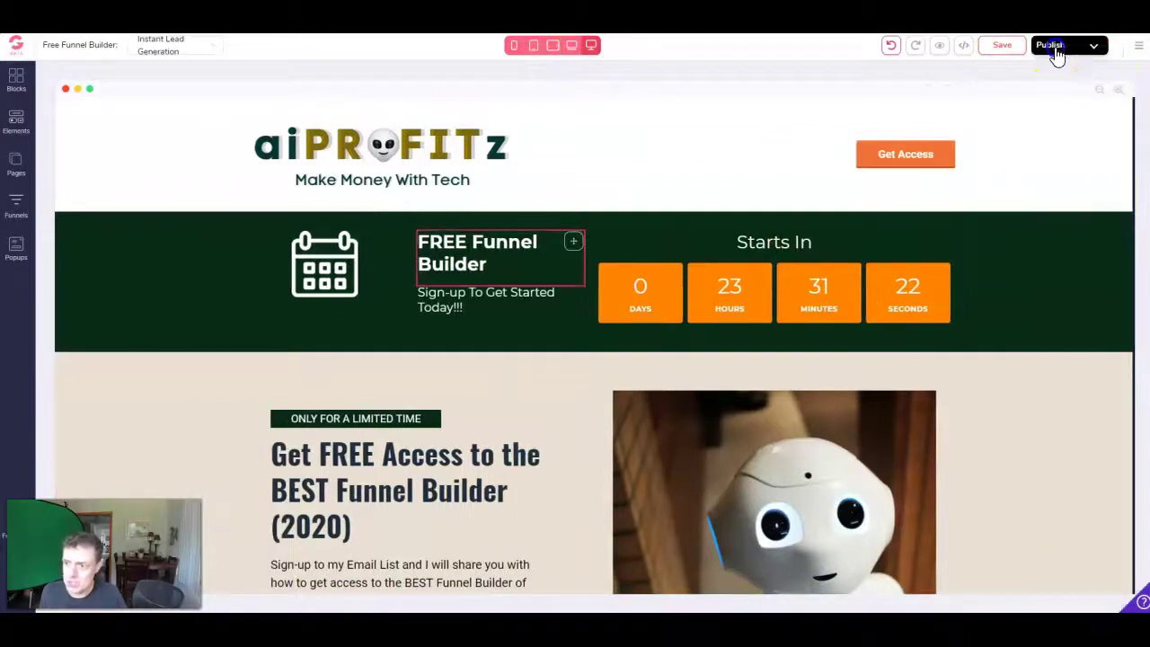
Publish the page, hosted by GroovePages with slug 'free funnel builder', and open it live.
left_click(1053, 47)
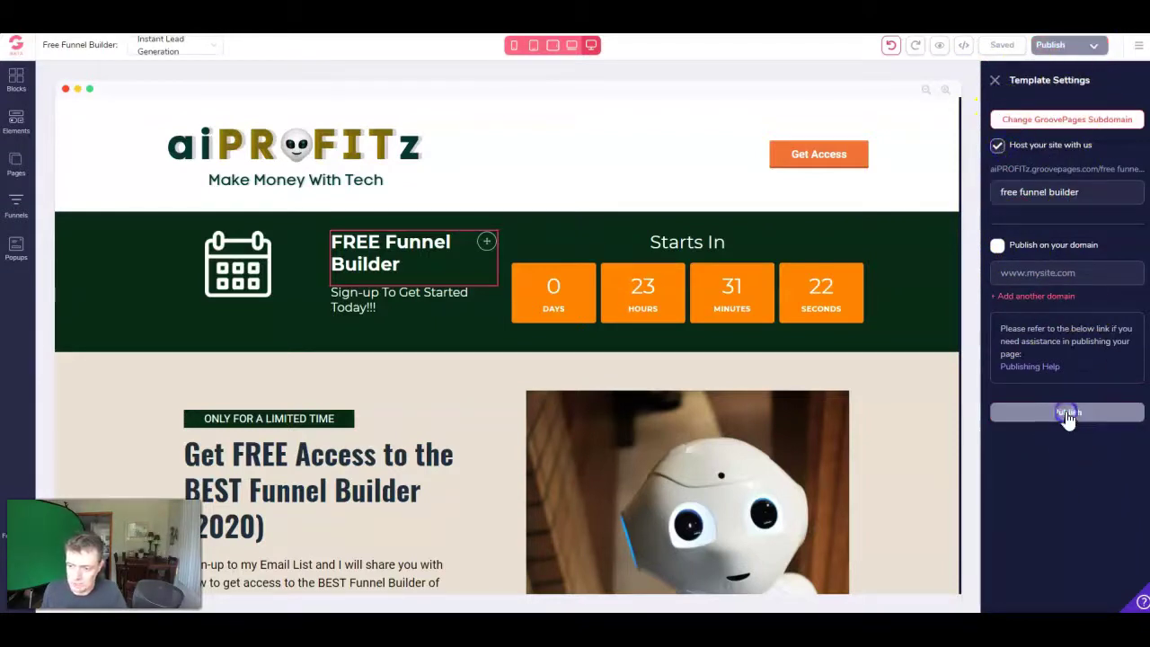
left_click(937, 46)
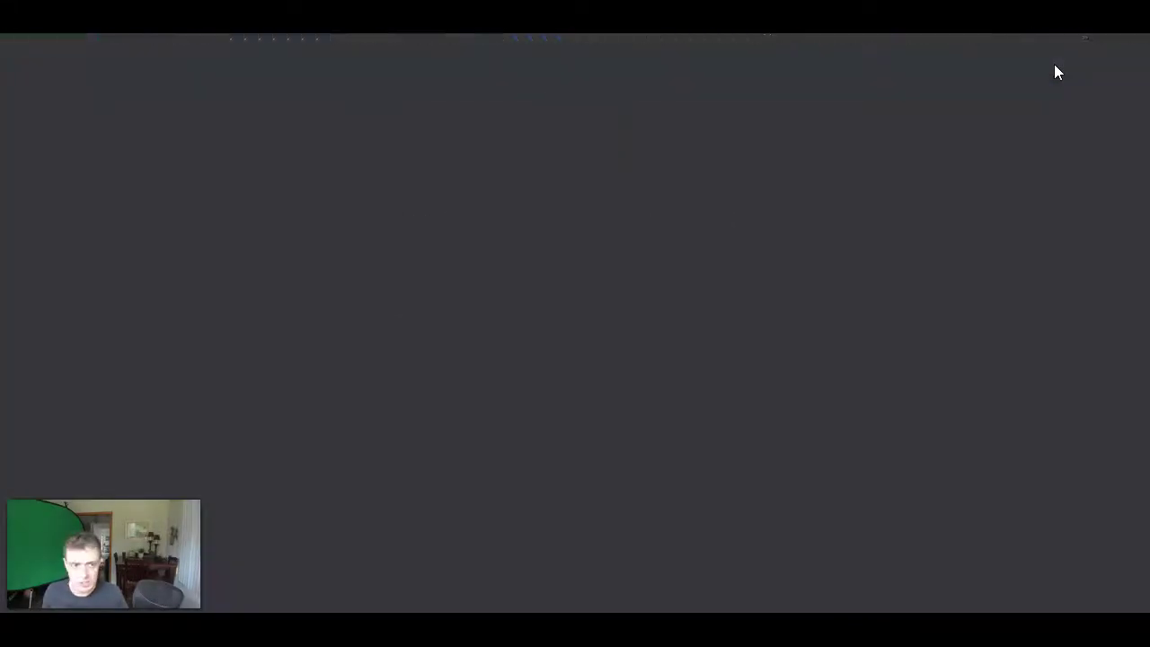
Submit a test email through the live opt-in form and reach the GrooveFunnels free-account sign-up page.
scroll(670, 222, "down", 2)
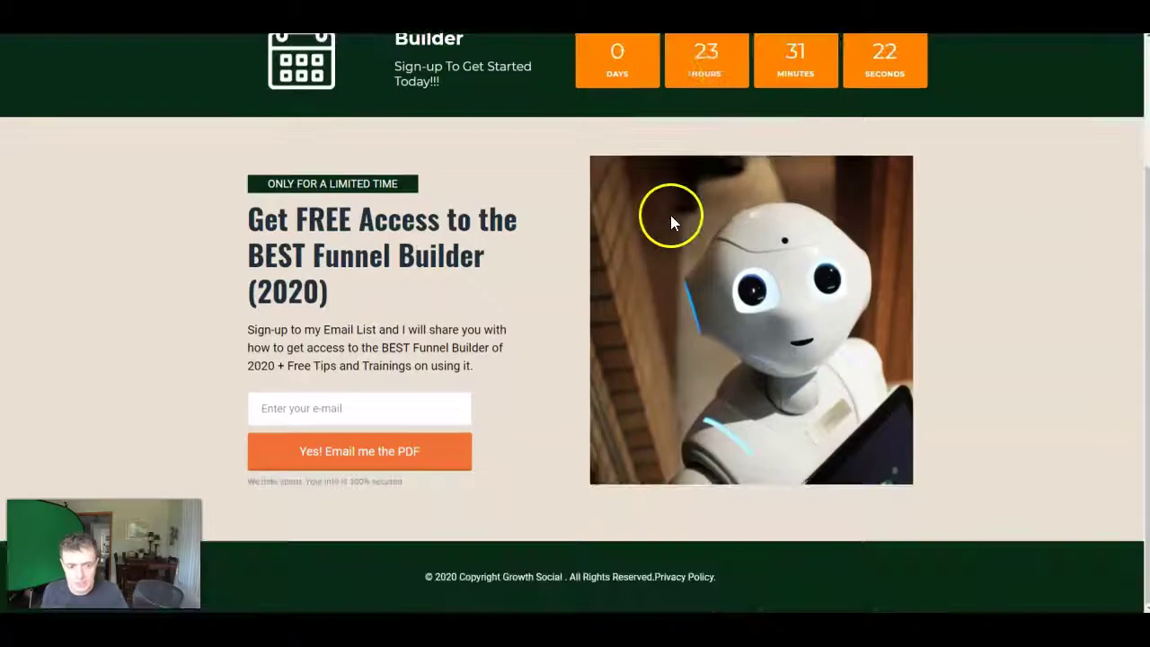
scroll(616, 312, "up", 2)
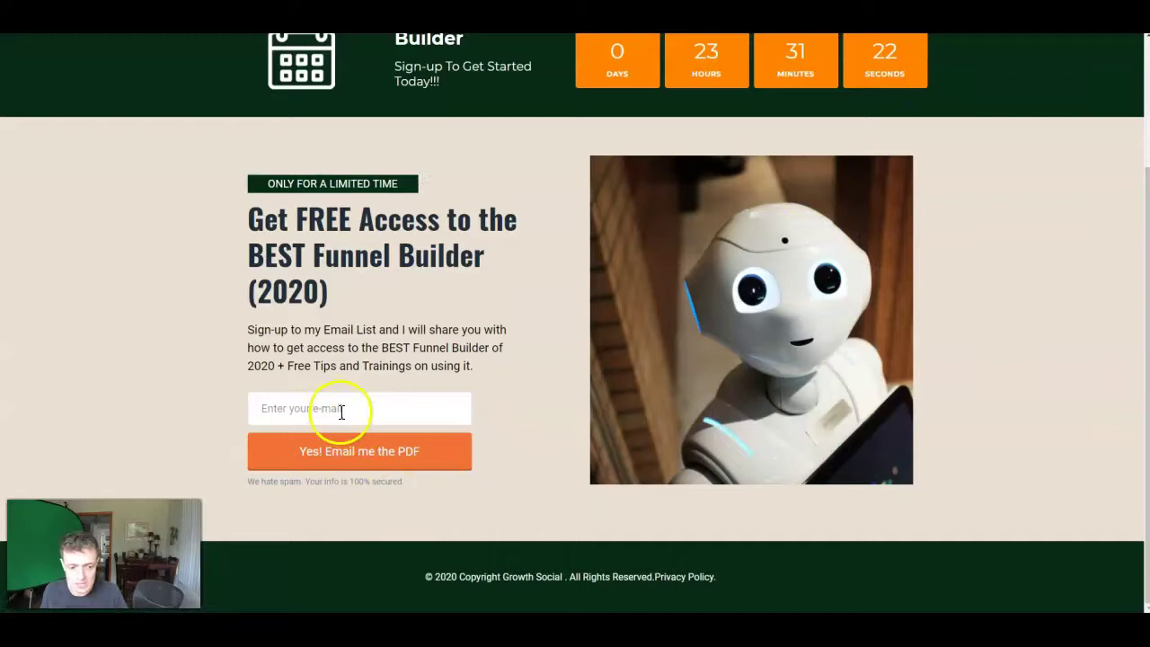
type("compoundingcomm")
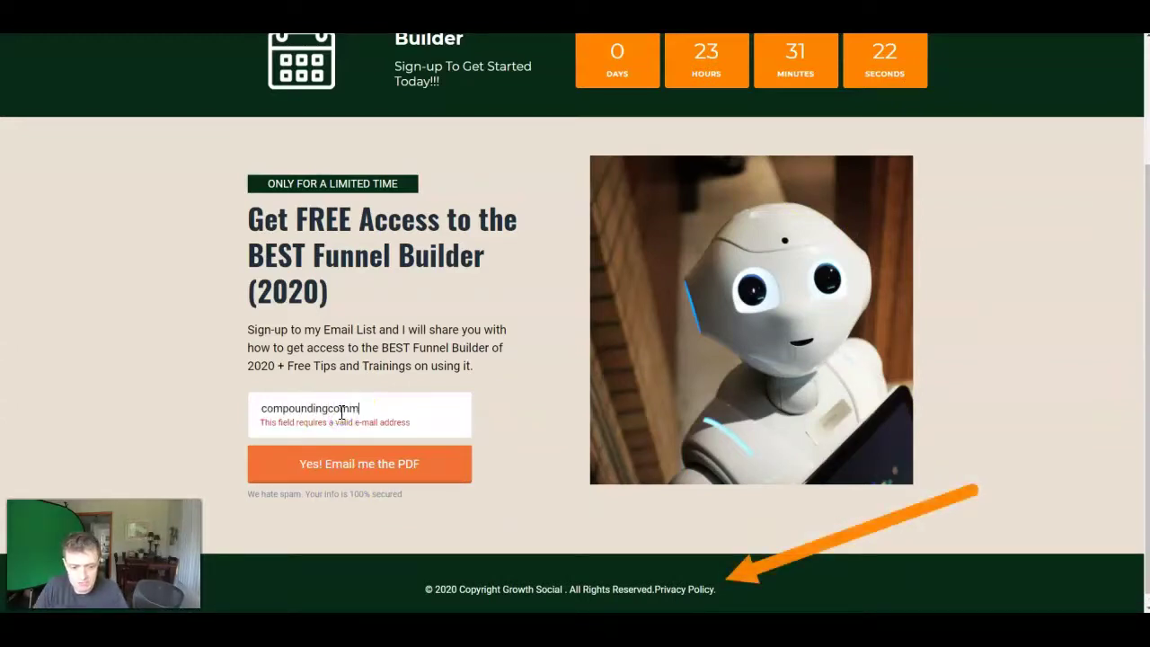
type(".co")
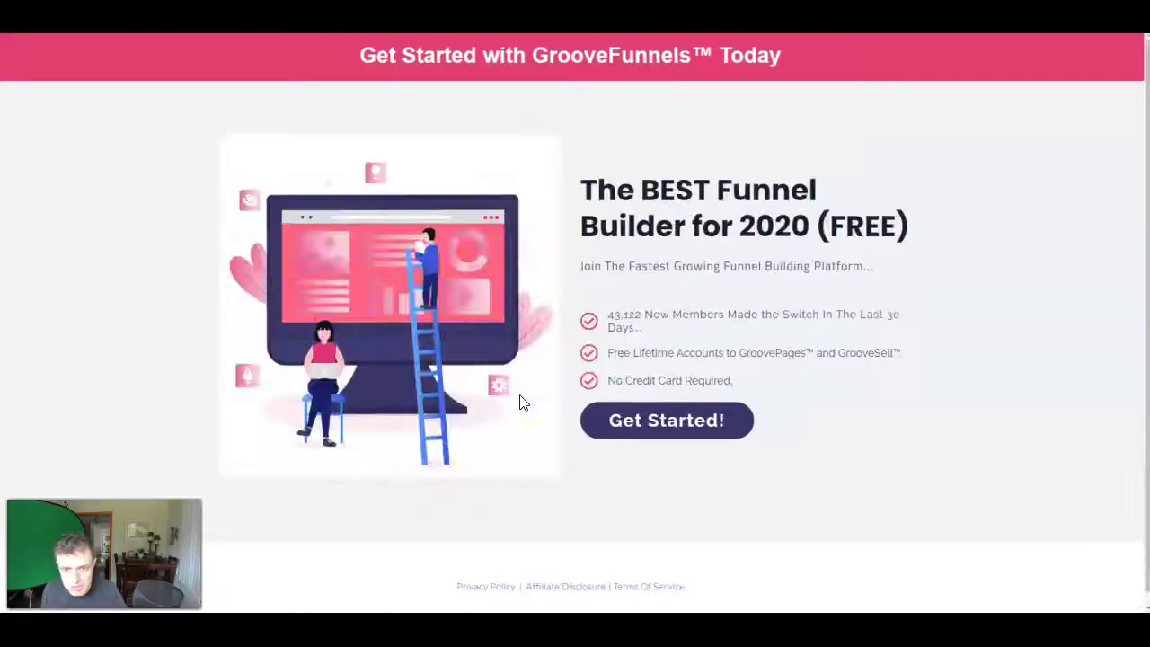
left_click(662, 415)
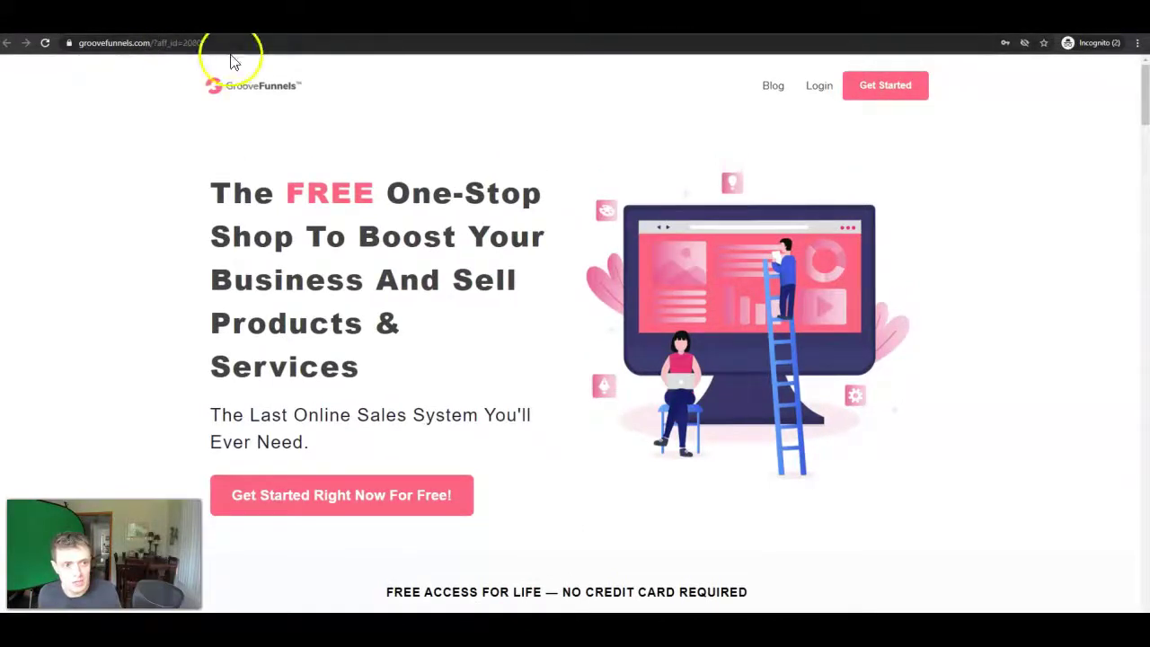
left_click(885, 86)
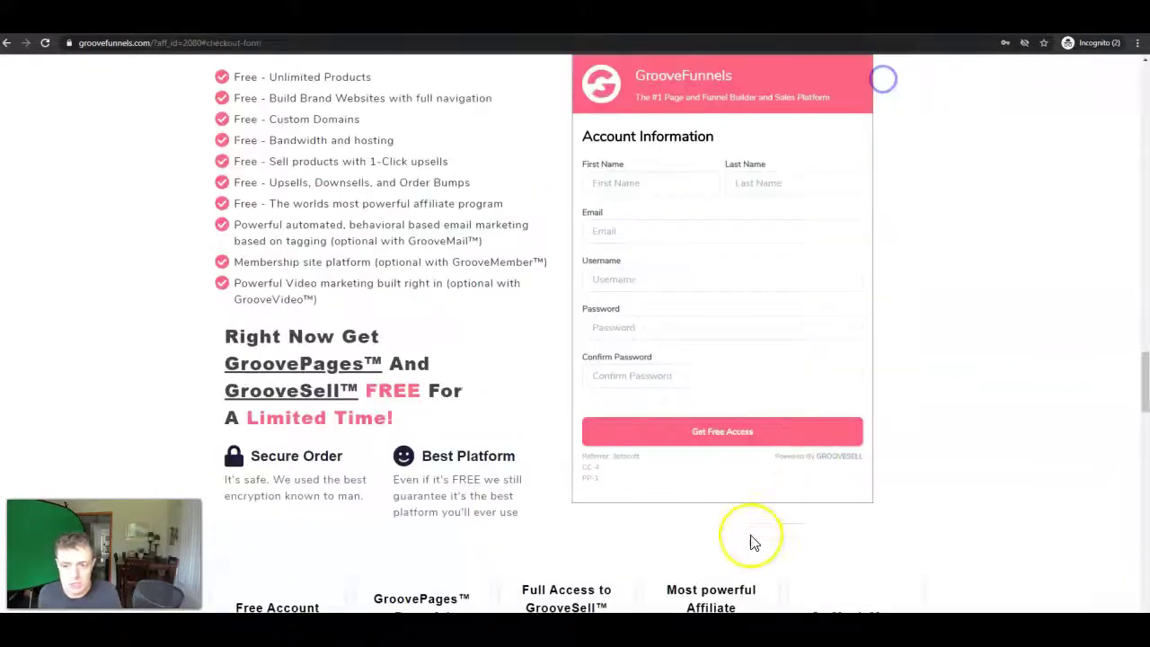
scroll(762, 427, "down", 3)
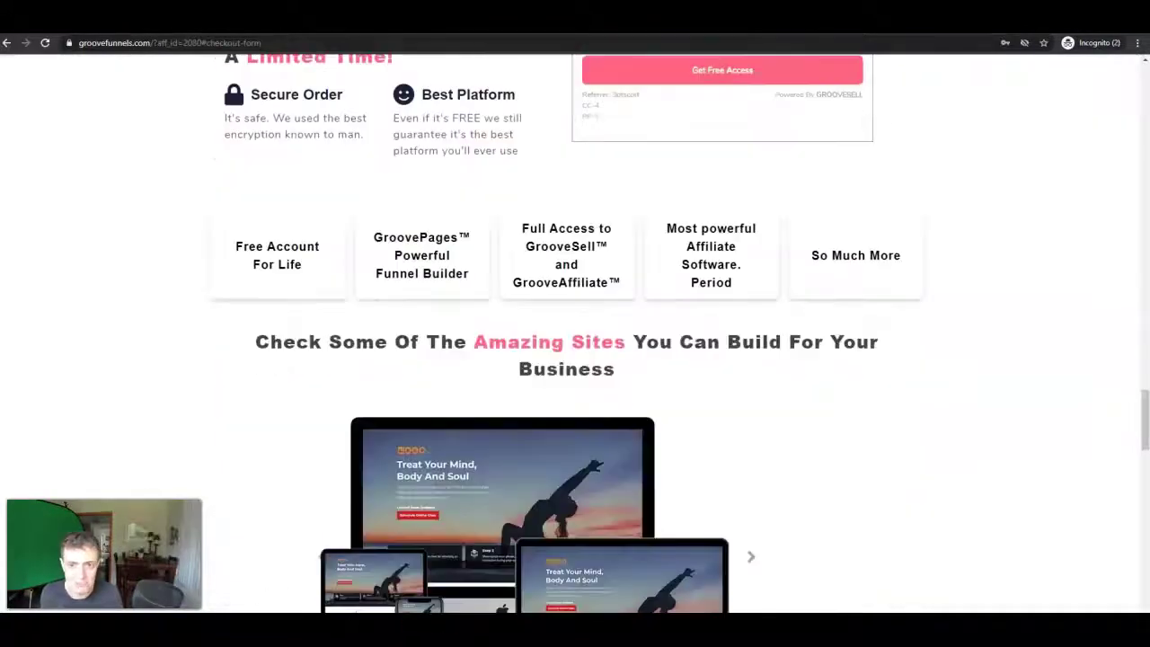
left_click_drag(680, 43, 680, 42)
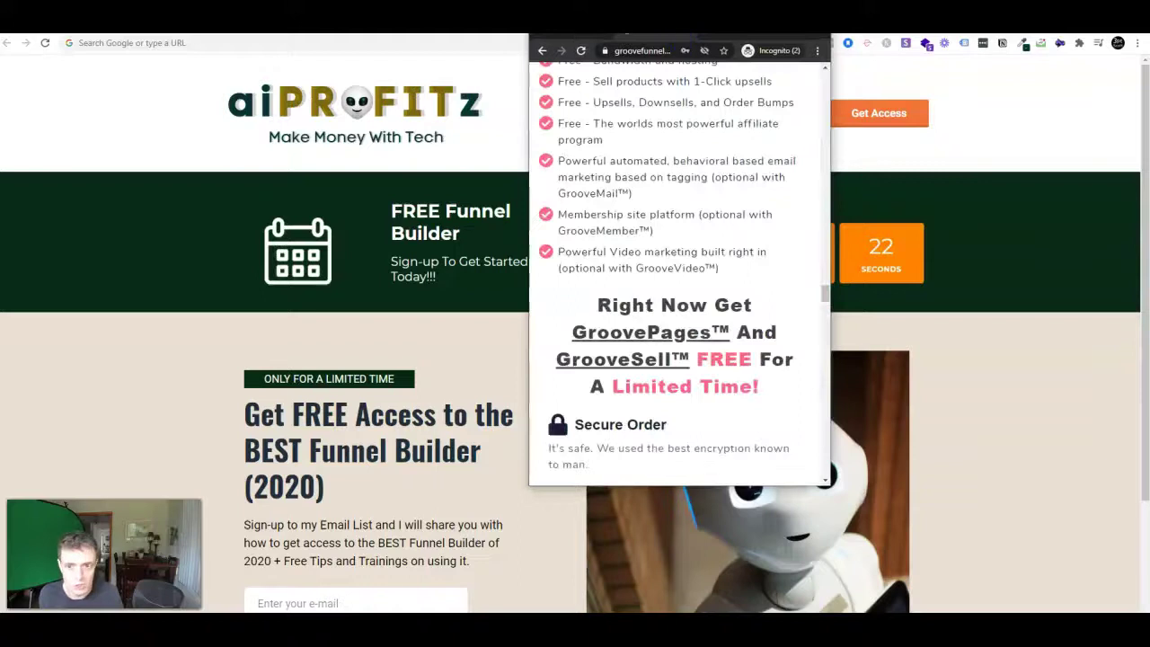